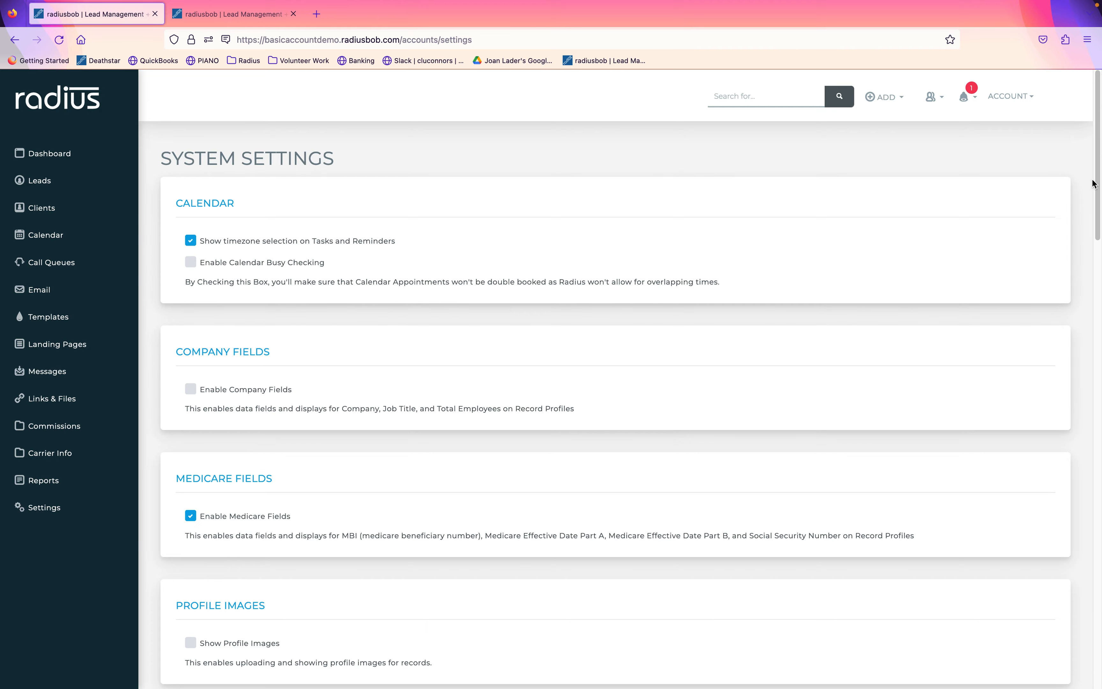
Enable Electronic SOA Forms with Typed in as the signature method.
{"action": "left_click_drag", "start_coordinate": [1095, 182], "coordinate": [1055, 304]}
{"action": "scroll", "coordinate": [1055, 305], "scroll_direction": "down", "scroll_amount": 5}
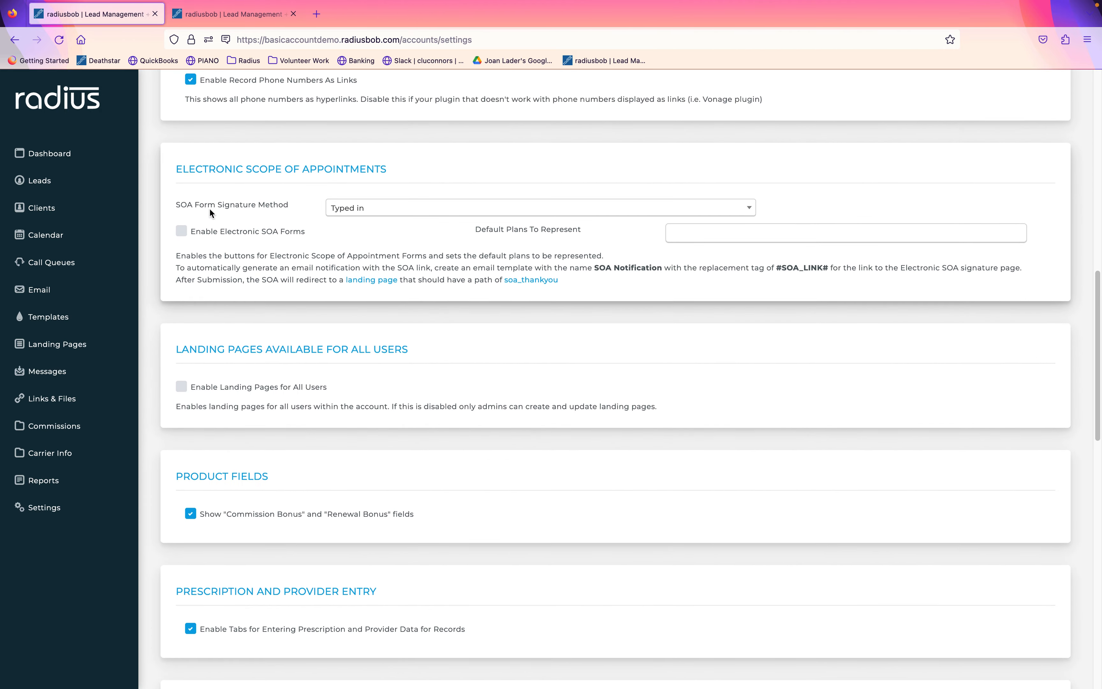
{"action": "left_click", "coordinate": [181, 231]}
{"action": "left_click_drag", "start_coordinate": [389, 169], "coordinate": [203, 158]}
{"action": "left_click", "coordinate": [167, 156]}
{"action": "left_click_drag", "start_coordinate": [172, 169], "coordinate": [374, 192]}
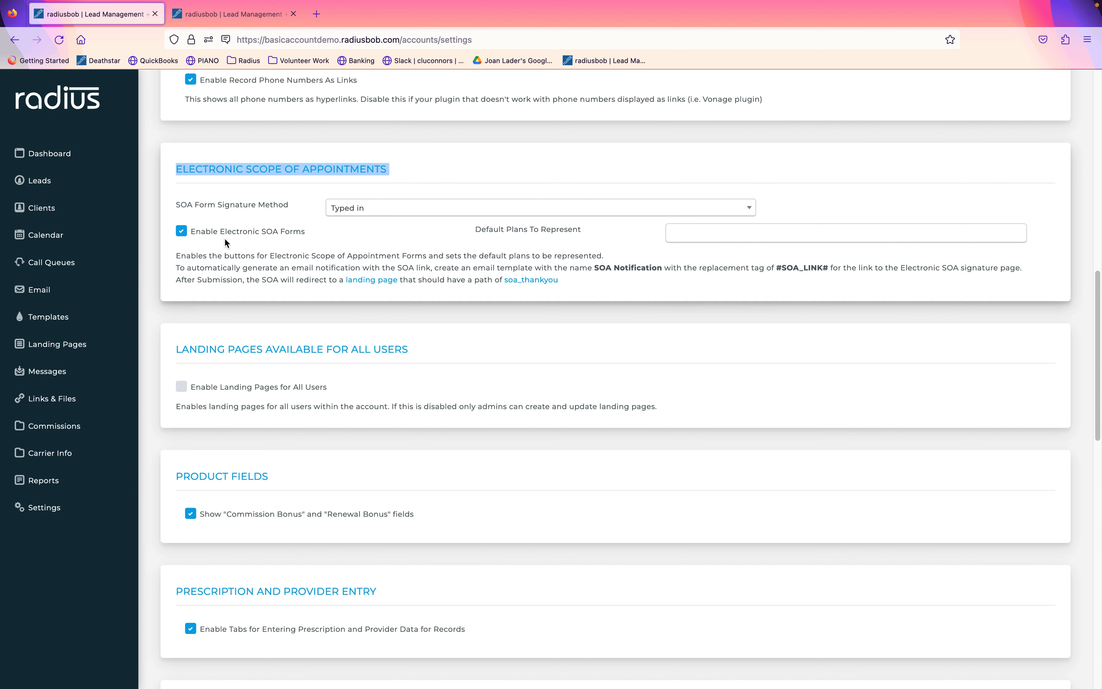
{"action": "left_click", "coordinate": [360, 210]}
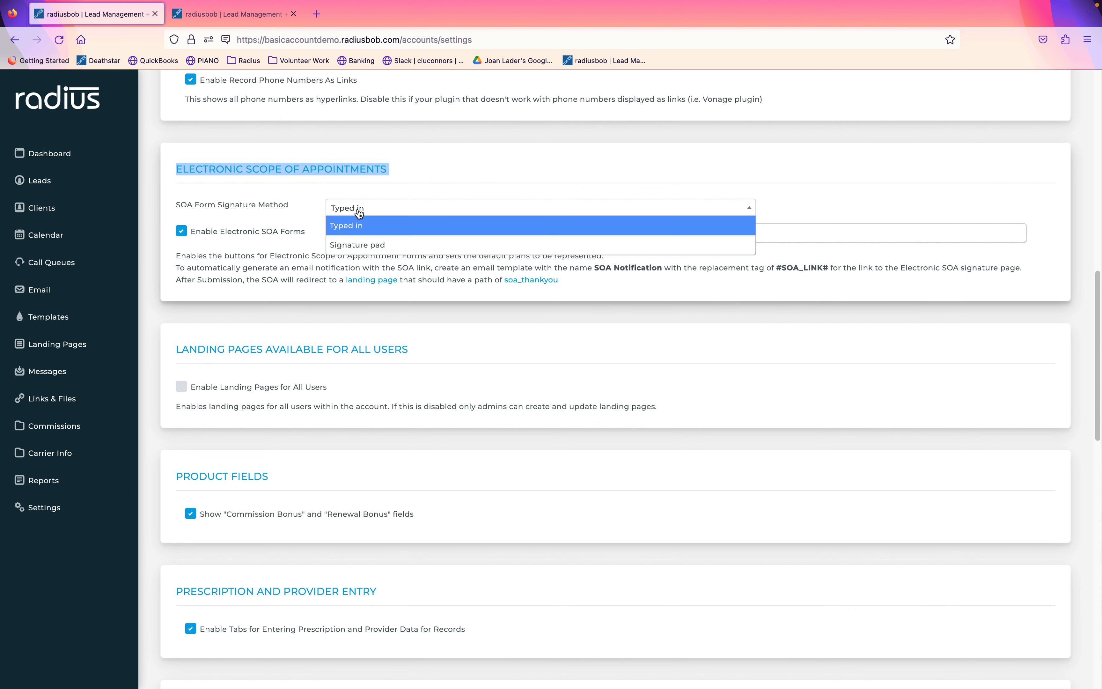
{"action": "left_click", "coordinate": [365, 225]}
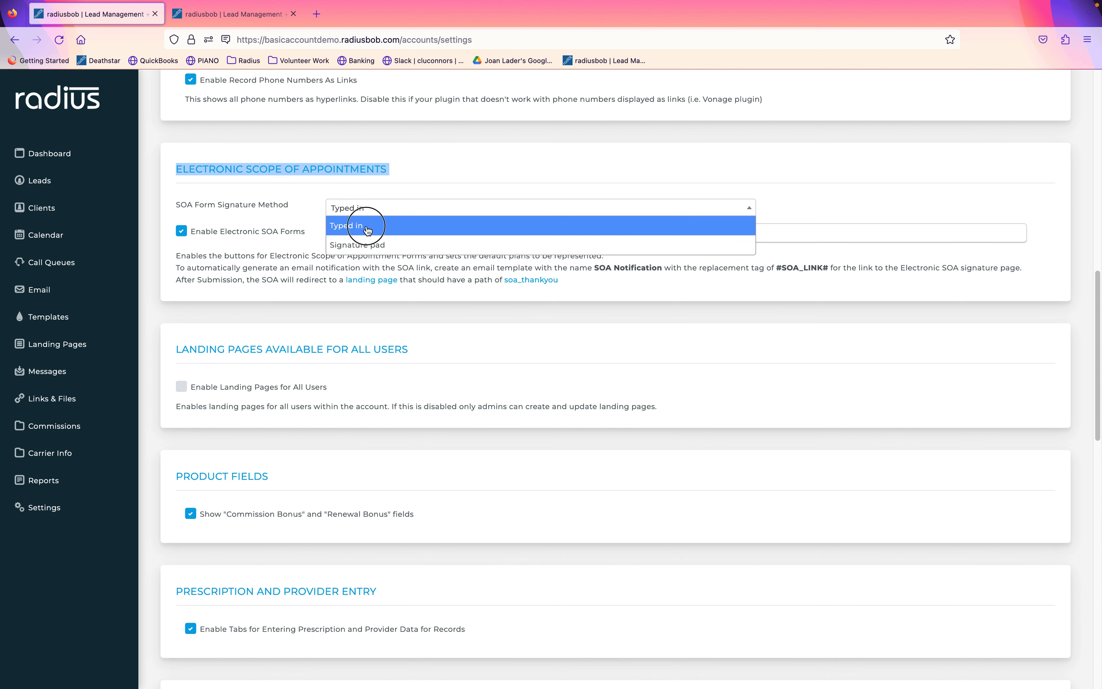
Make '6 carriers with 170 Plans' the default plans and submit the system settings.
{"action": "left_click", "coordinate": [706, 236]}
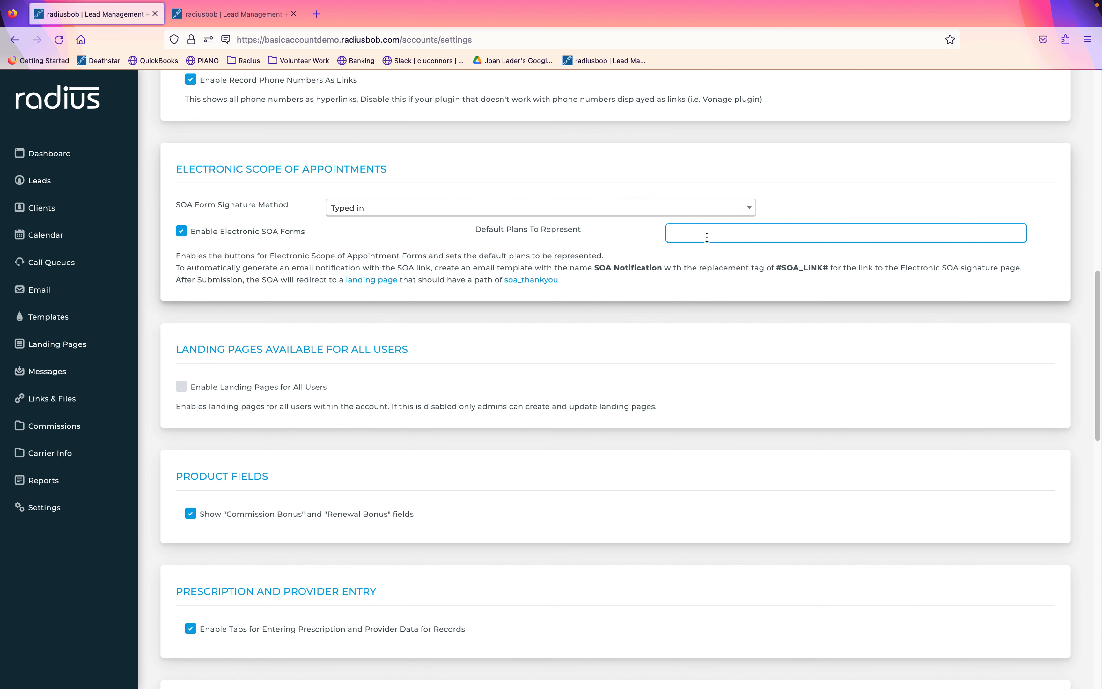
{"action": "type", "text": "7 car"}
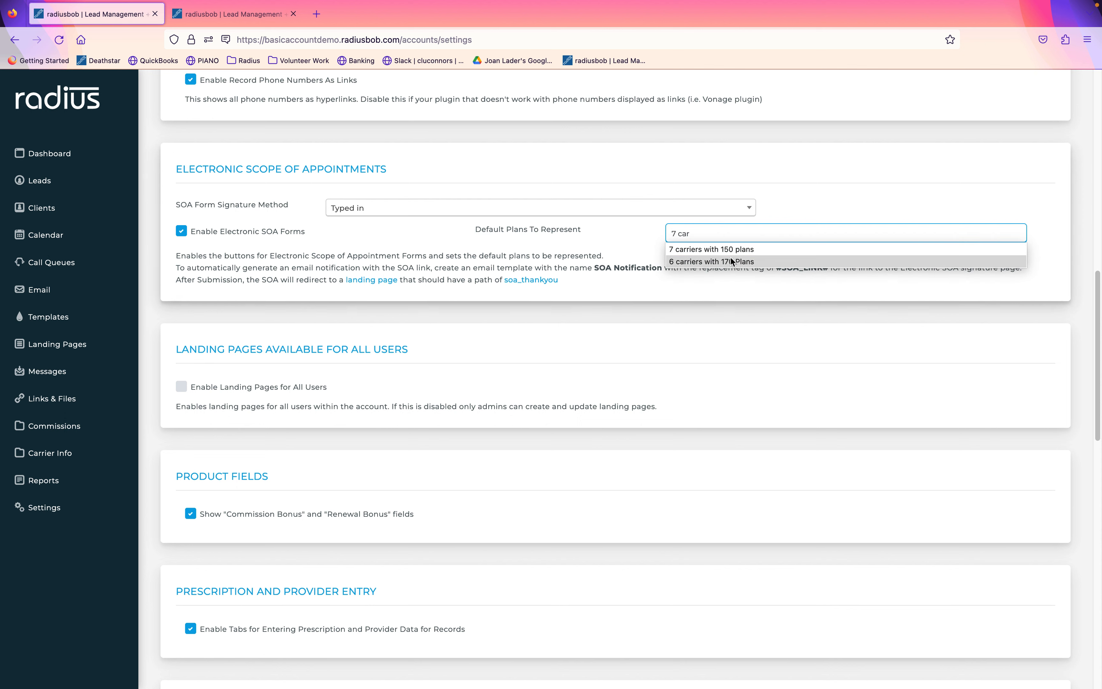
{"action": "left_click", "coordinate": [735, 263]}
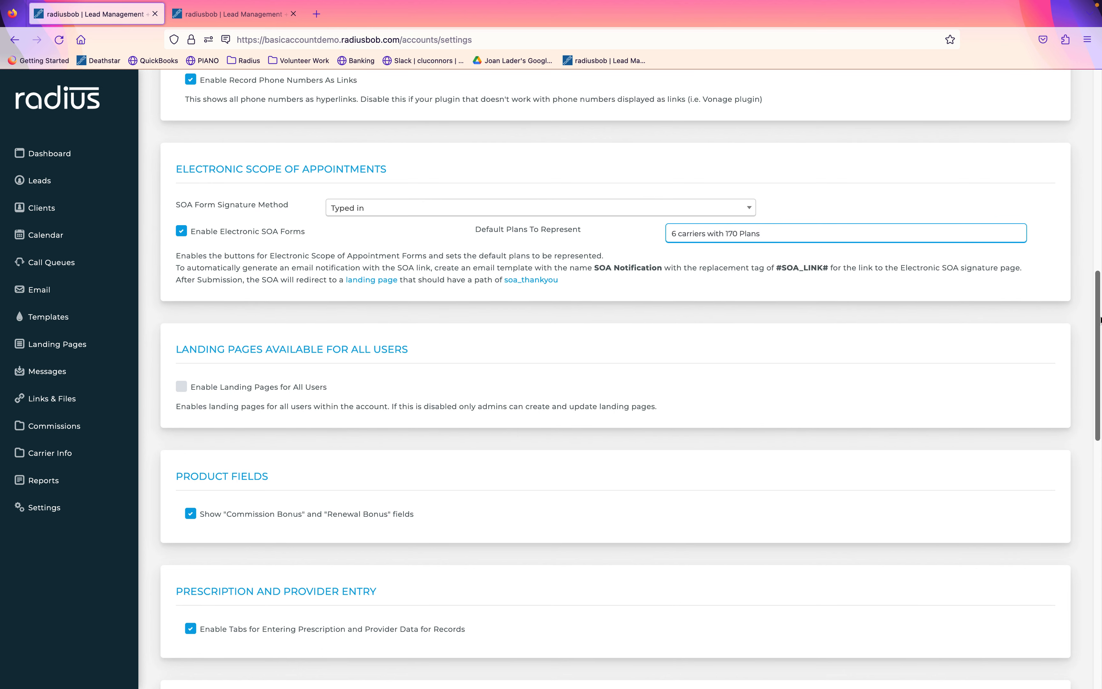
{"action": "left_click_drag", "start_coordinate": [1098, 318], "coordinate": [1043, 584]}
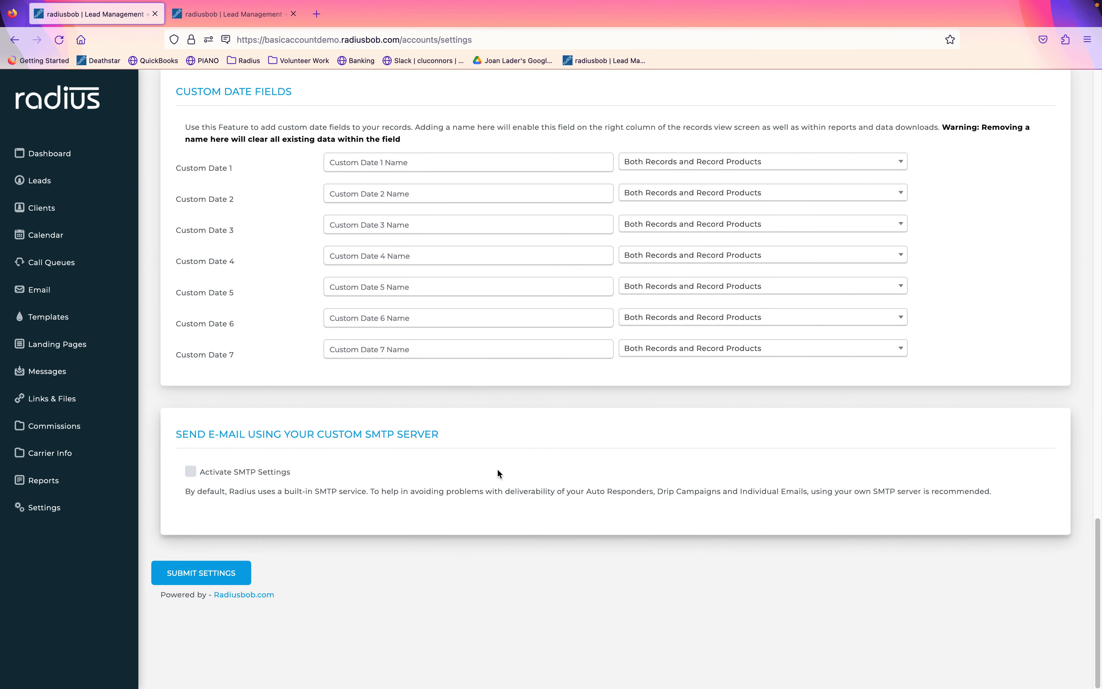
{"action": "left_click_drag", "start_coordinate": [459, 437], "coordinate": [231, 424]}
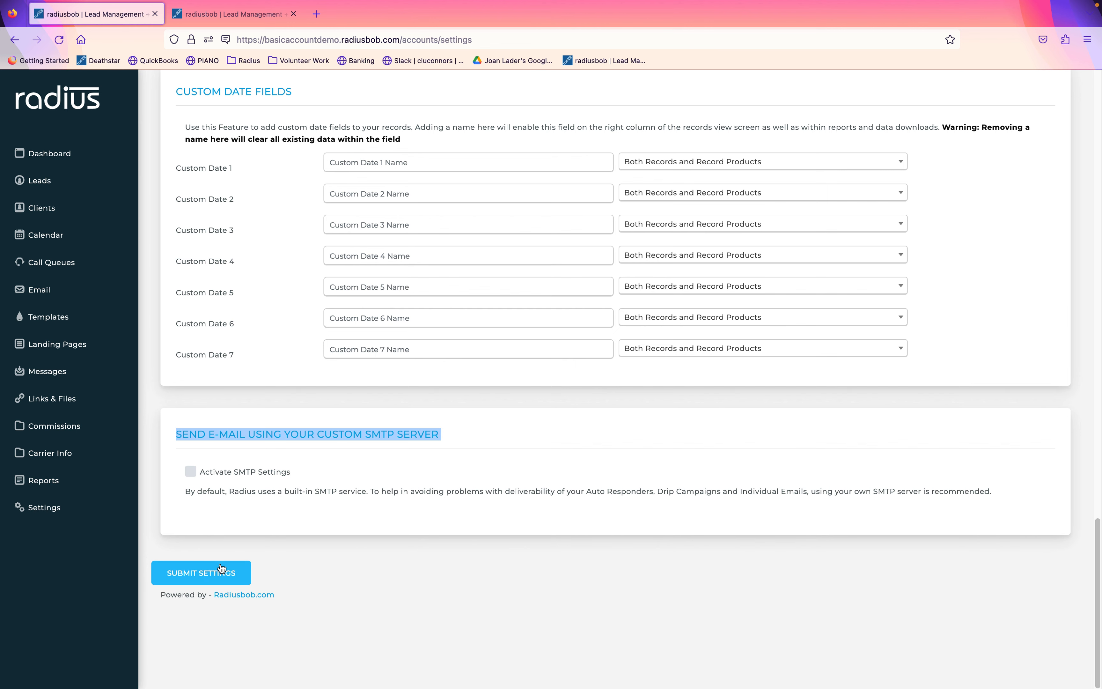
{"action": "left_click", "coordinate": [216, 577]}
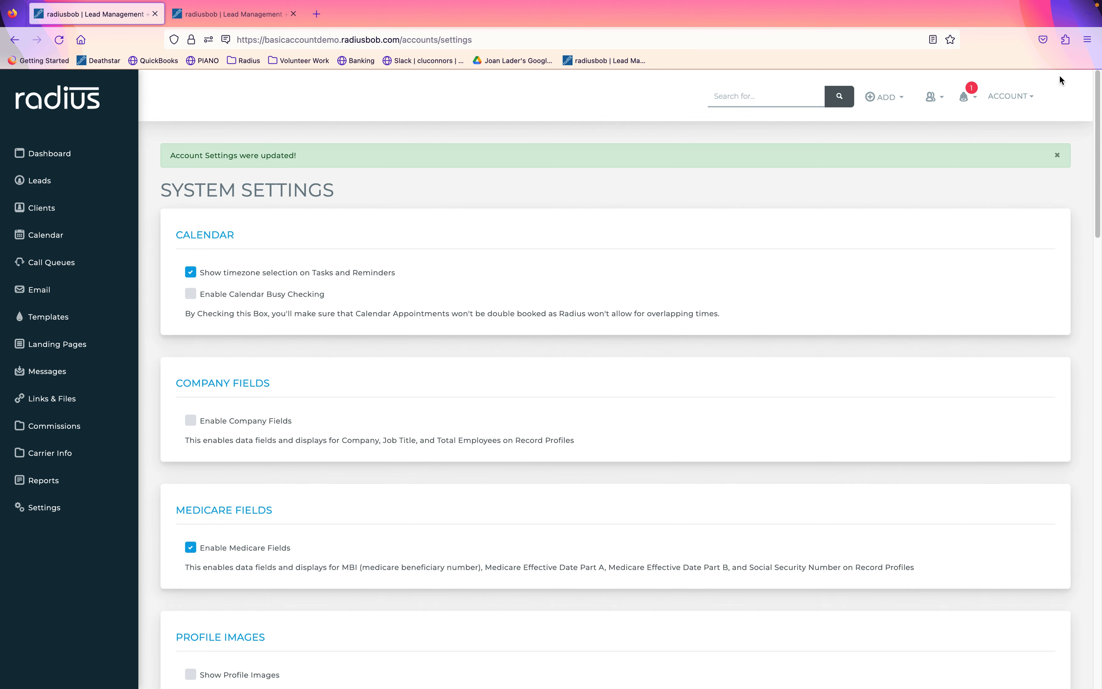
Under My Information's SOA tab, draw a signature on the pad and save it.
{"action": "left_click", "coordinate": [1020, 99]}
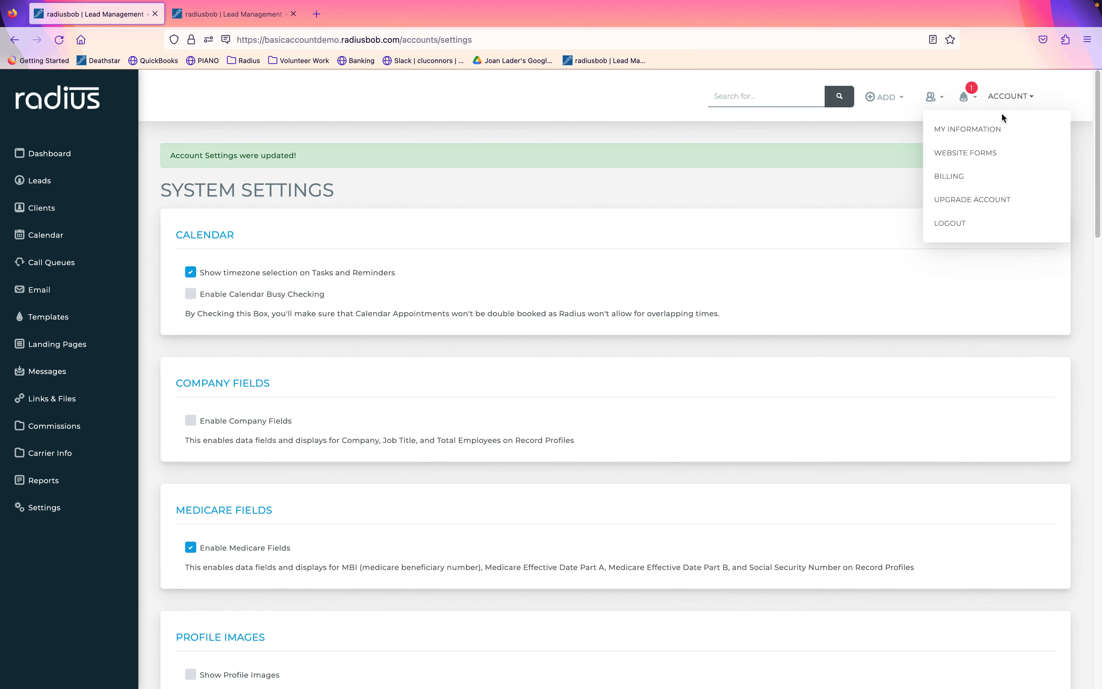
{"action": "left_click", "coordinate": [984, 130]}
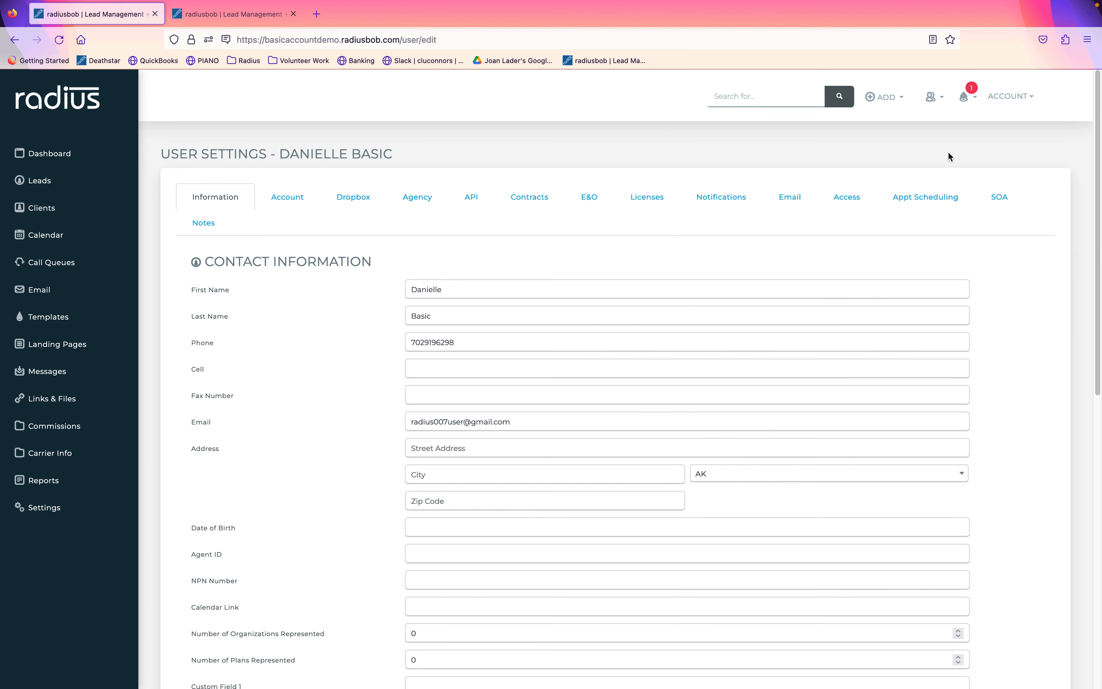
{"action": "left_click", "coordinate": [1000, 206]}
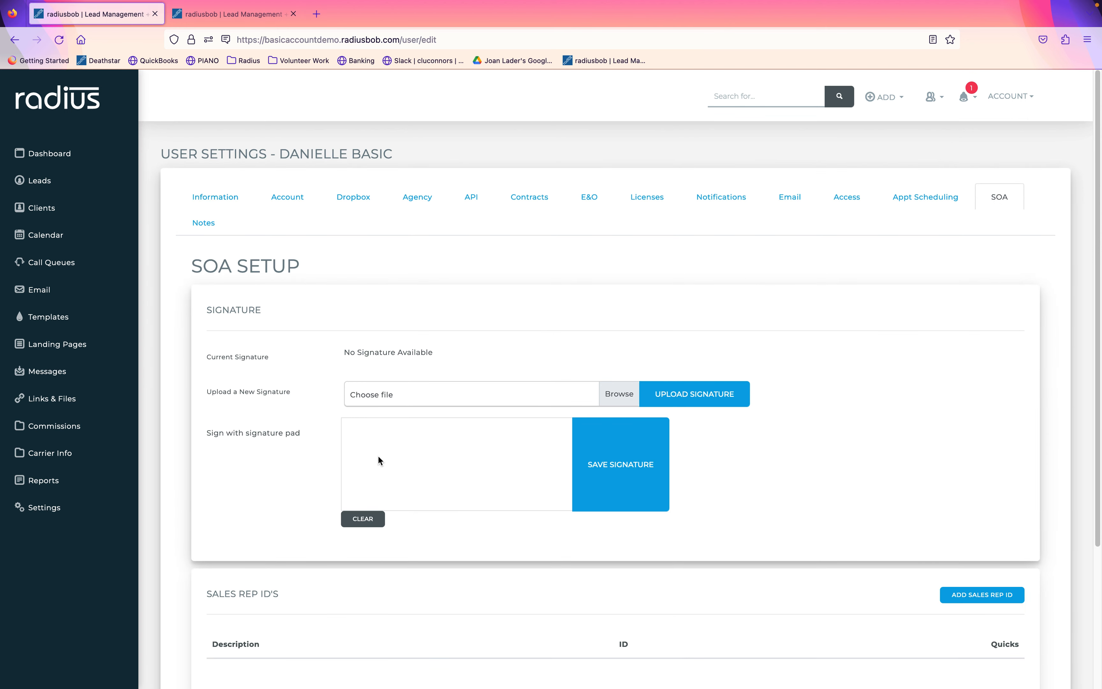
{"action": "mouse_move", "coordinate": [380, 461]}
{"action": "left_mouse_down"}
{"action": "mouse_move", "coordinate": [381, 476]}
{"action": "mouse_move", "coordinate": [431, 480]}
{"action": "mouse_move", "coordinate": [561, 446]}
{"action": "left_mouse_up"}
{"action": "left_click", "coordinate": [609, 474]}
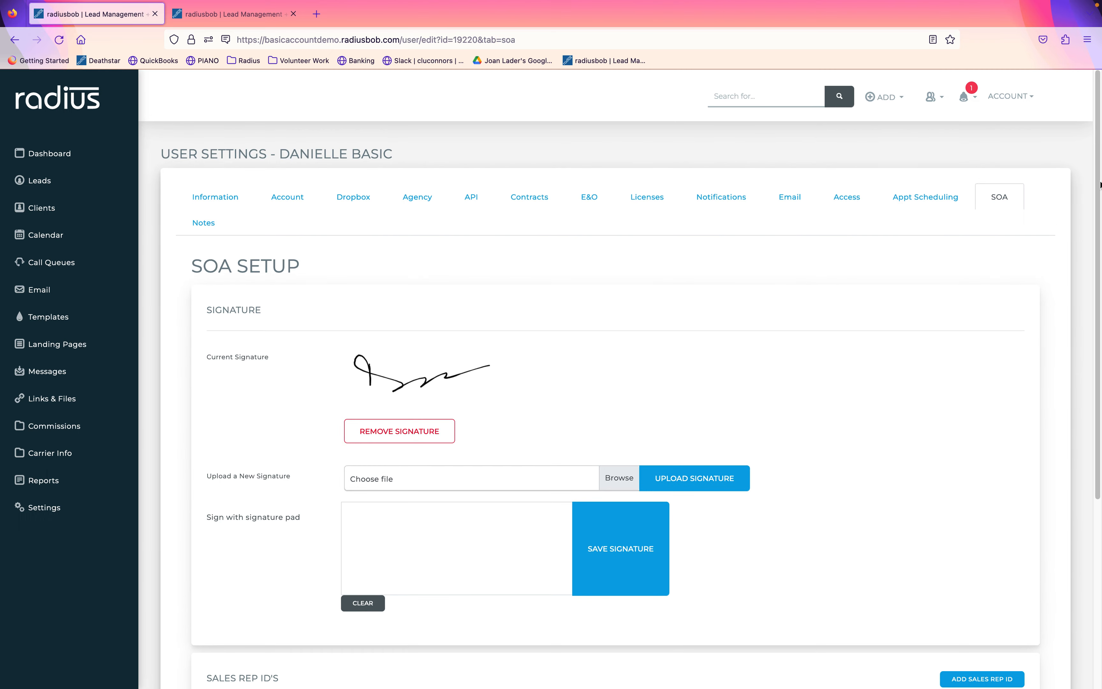
{"action": "left_click_drag", "start_coordinate": [1099, 185], "coordinate": [1004, 456]}
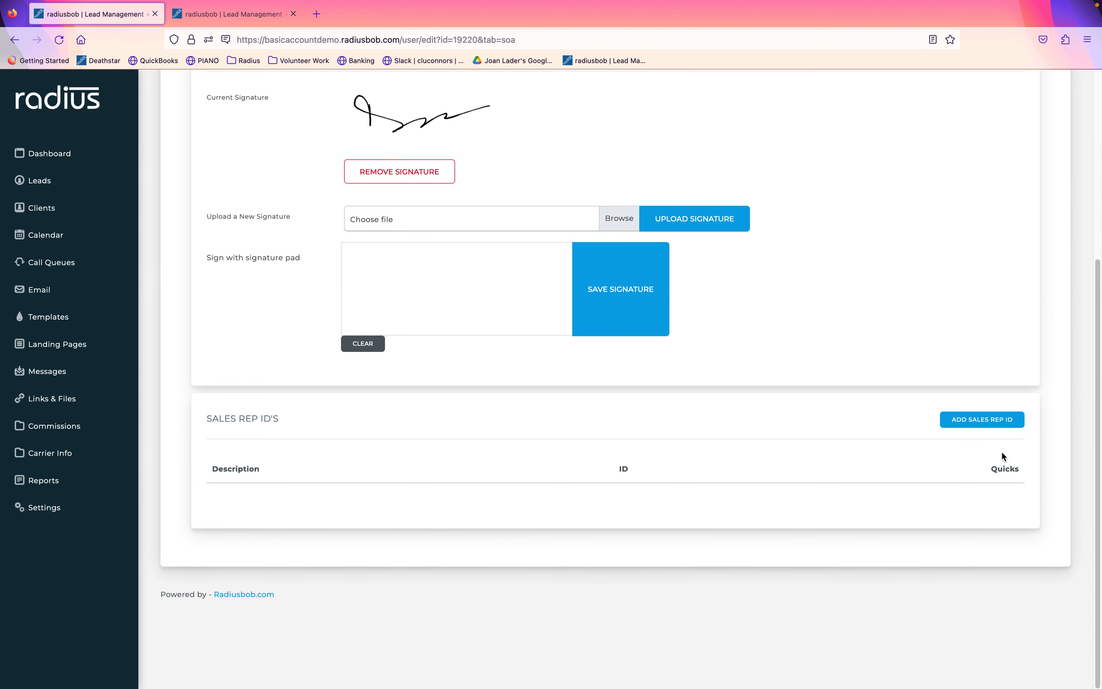
Add an NPN sales rep ID with the agent's NPN number, marked as default.
{"action": "left_click", "coordinate": [984, 419]}
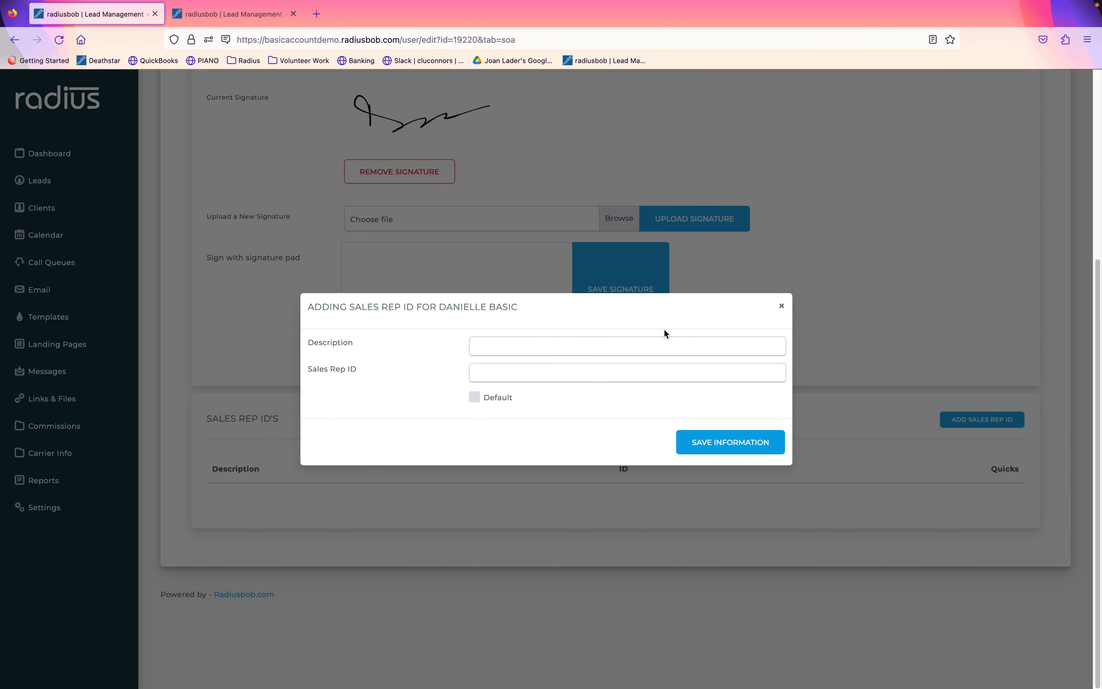
{"action": "left_click", "coordinate": [662, 343]}
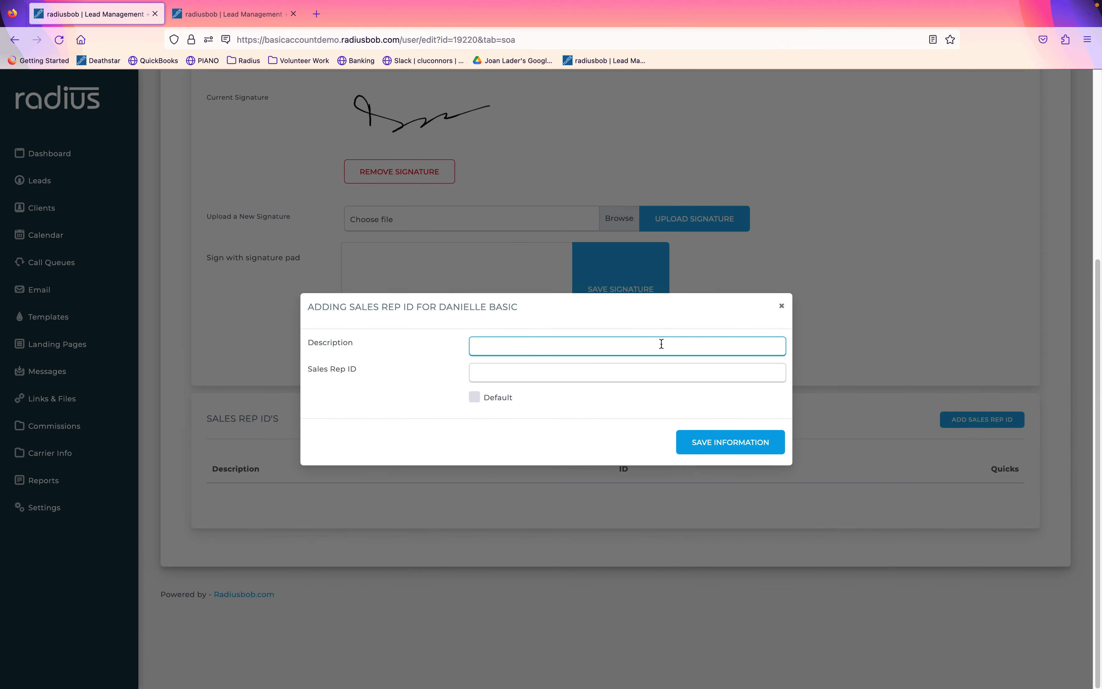
{"action": "key", "text": "Tab"}
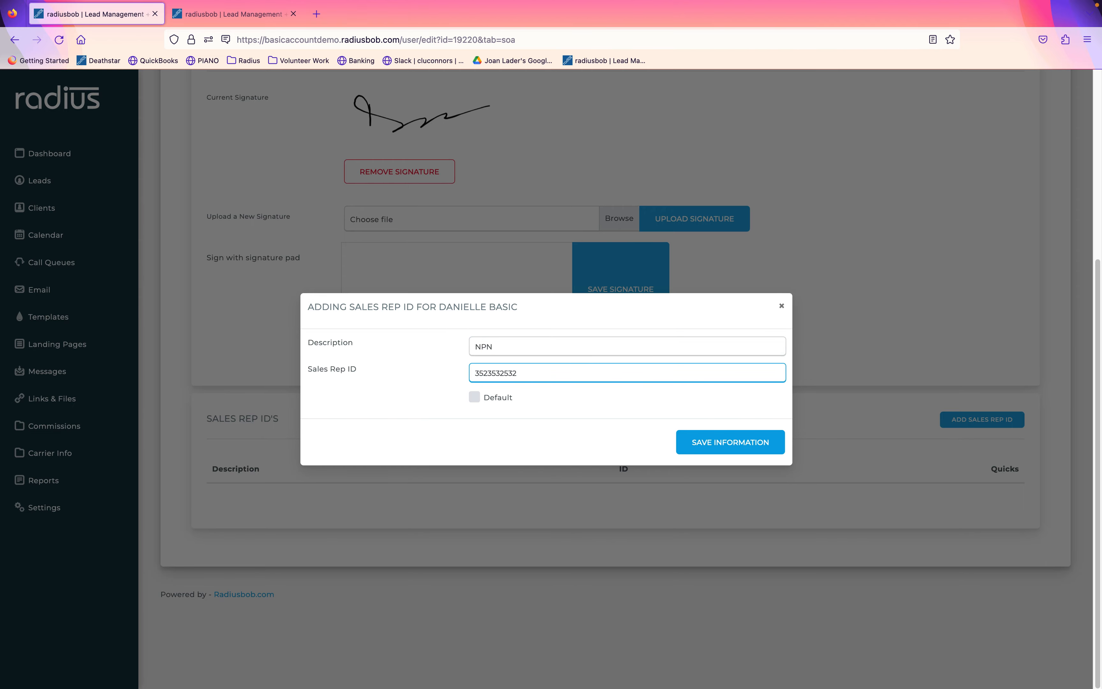
{"action": "left_click", "coordinate": [474, 398]}
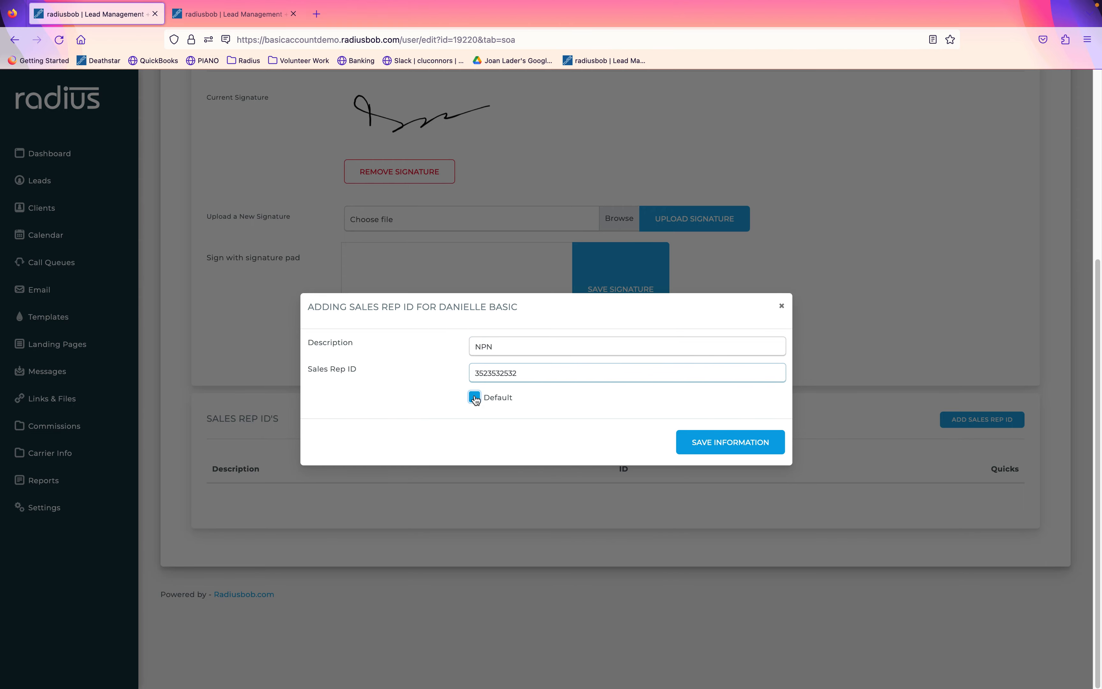
{"action": "left_click", "coordinate": [745, 443]}
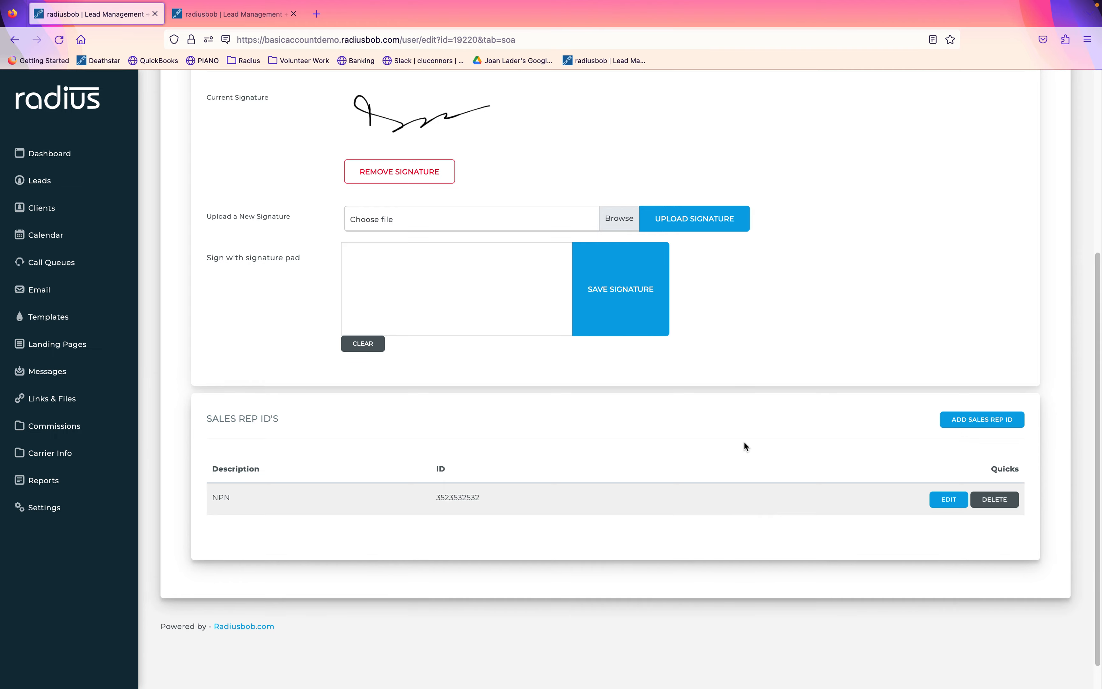
Add a CA License sales rep ID with the agent's license number.
{"action": "left_click", "coordinate": [1003, 415]}
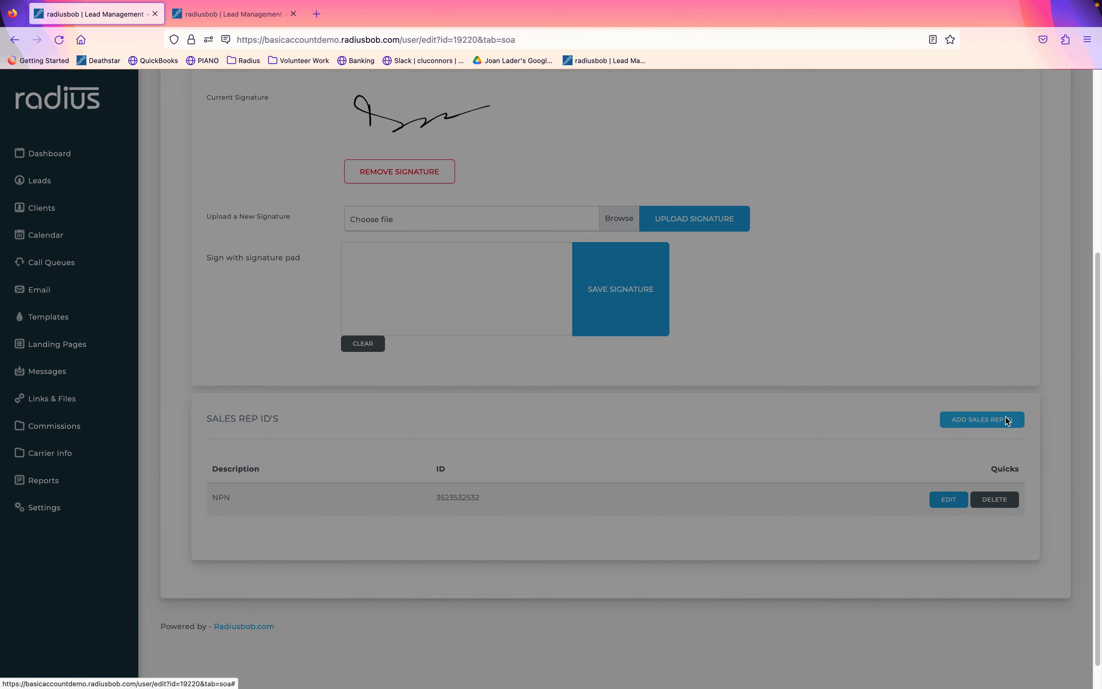
{"action": "left_click", "coordinate": [707, 345]}
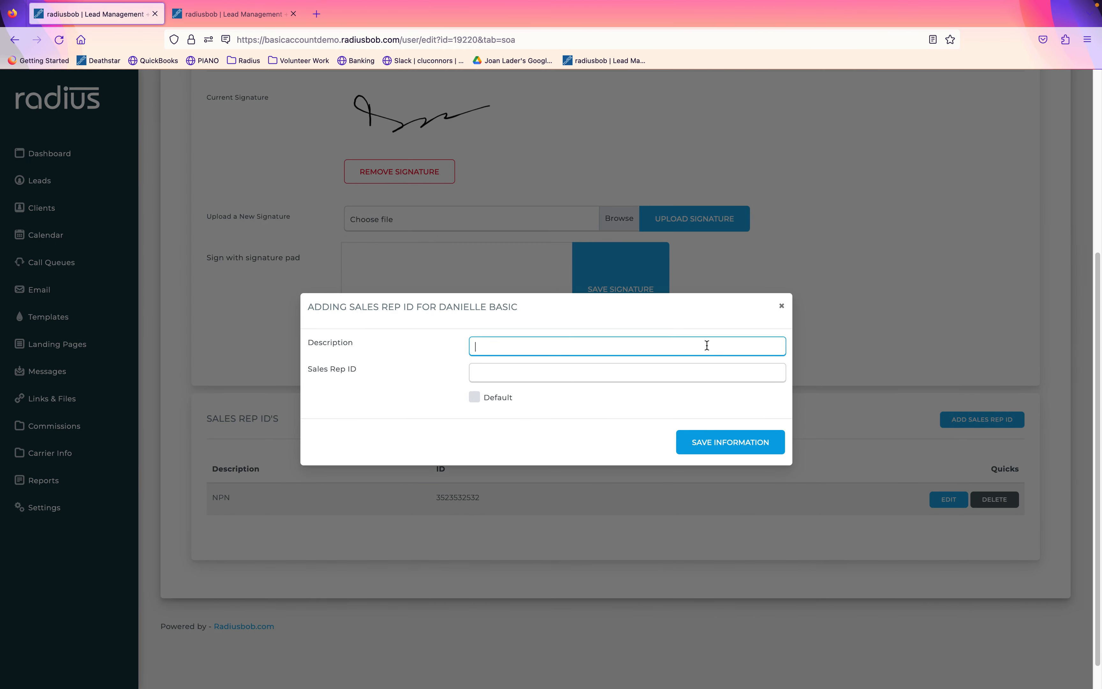
{"action": "type", "text": "C"}
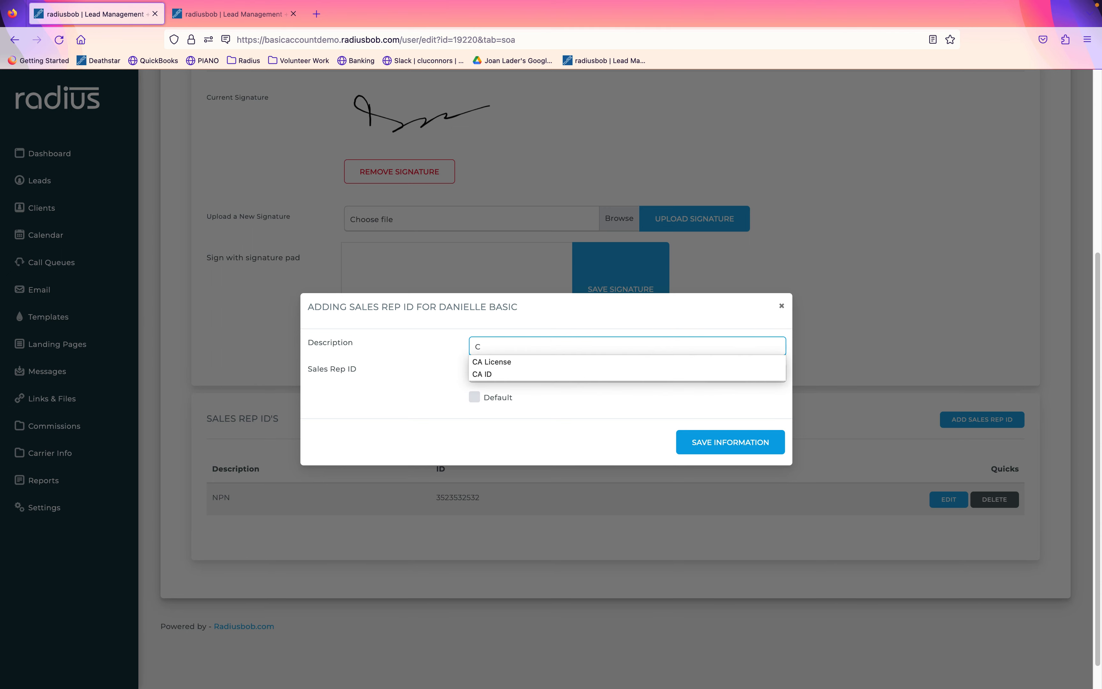
{"action": "type", "text": "A"}
{"action": "left_click", "coordinate": [672, 360]}
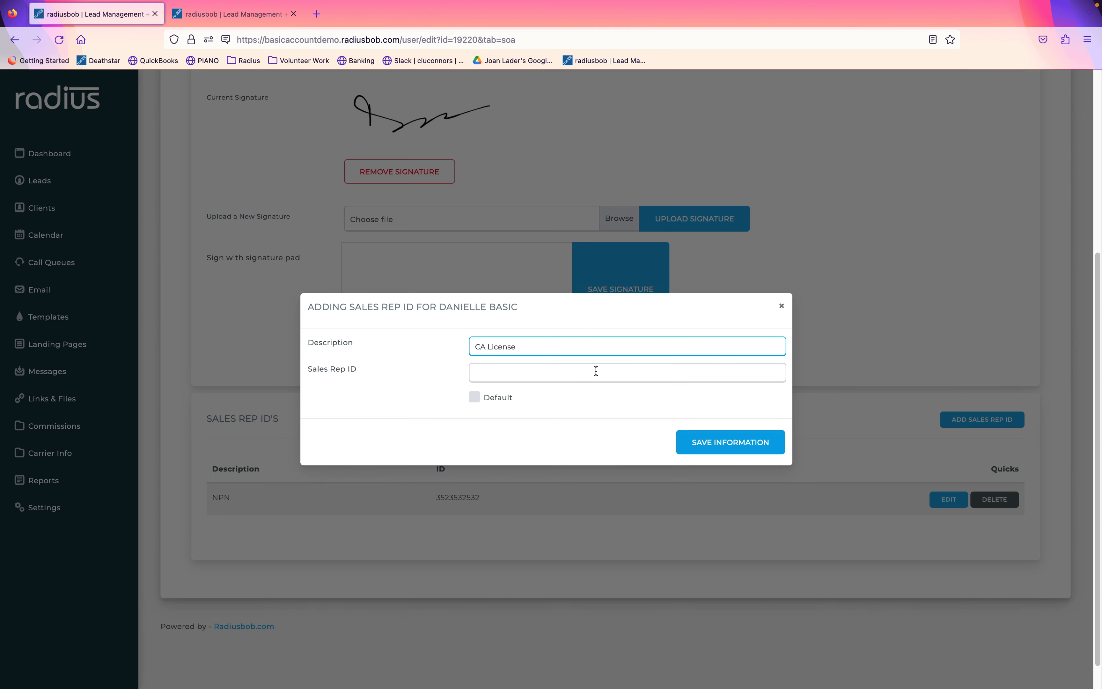
{"action": "left_click", "coordinate": [596, 371]}
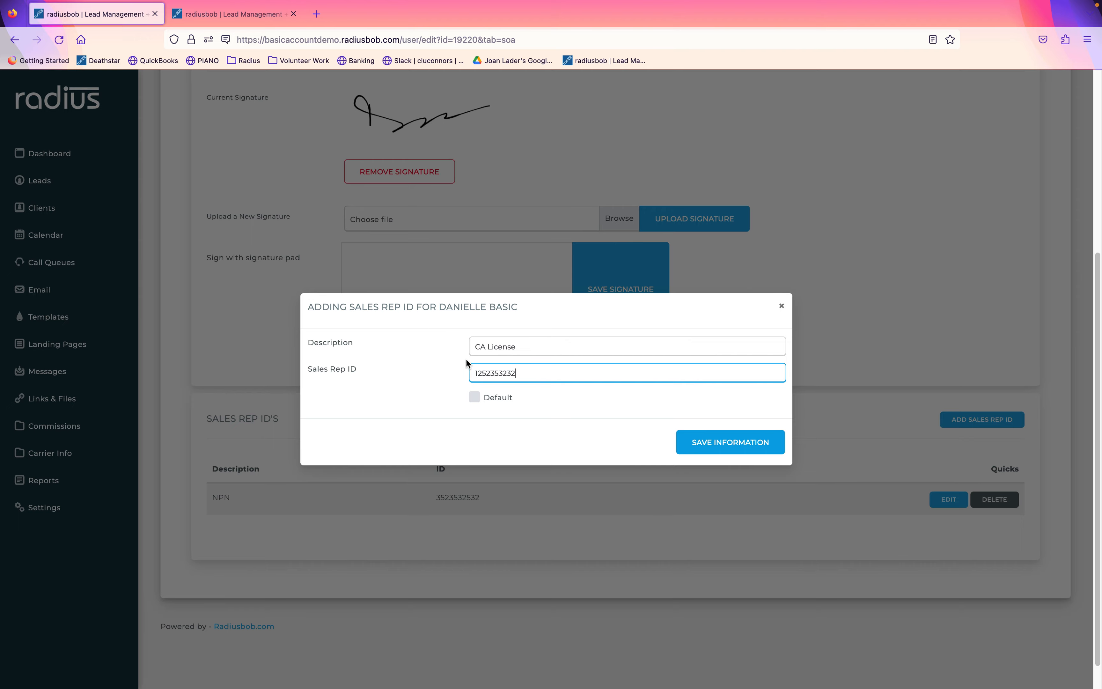
{"action": "left_click", "coordinate": [730, 443]}
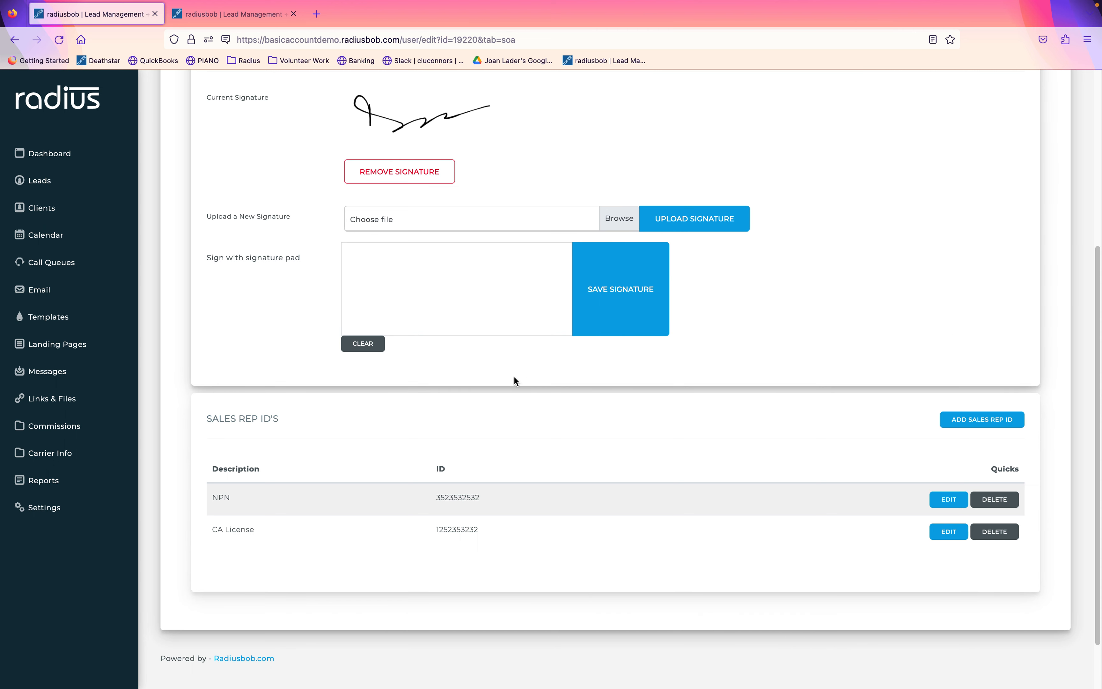
Start a new appointment schedule in the appointment settings with category Appointment.
{"action": "left_click", "coordinate": [96, 507]}
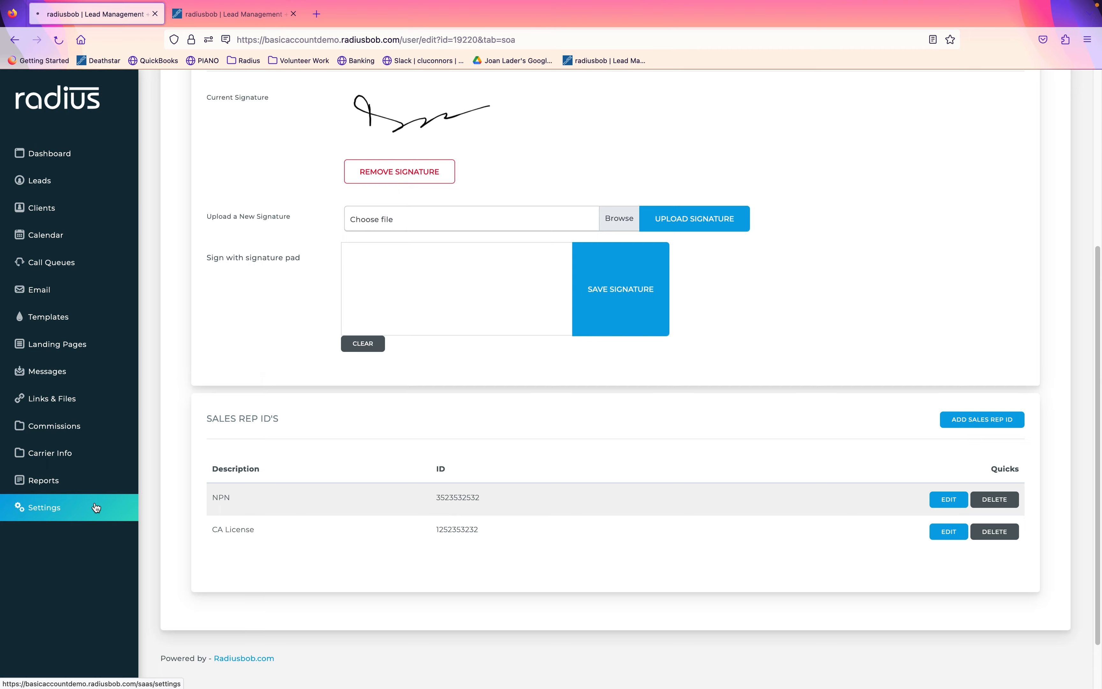
{"action": "left_click", "coordinate": [821, 157]}
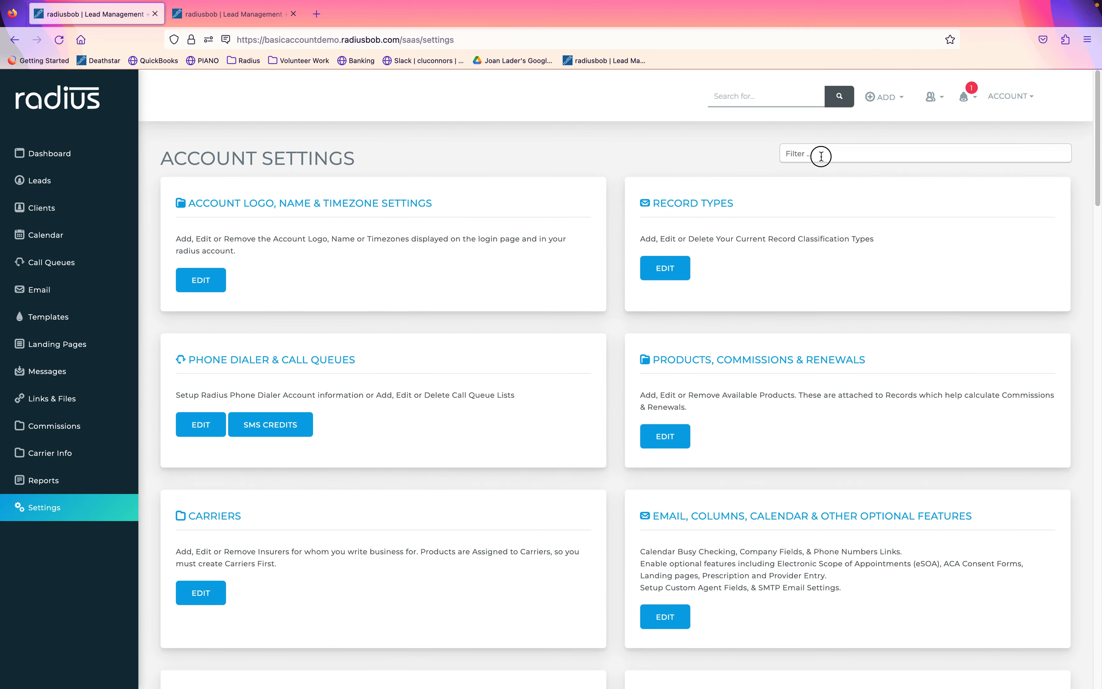
{"action": "type", "text": "appoin"}
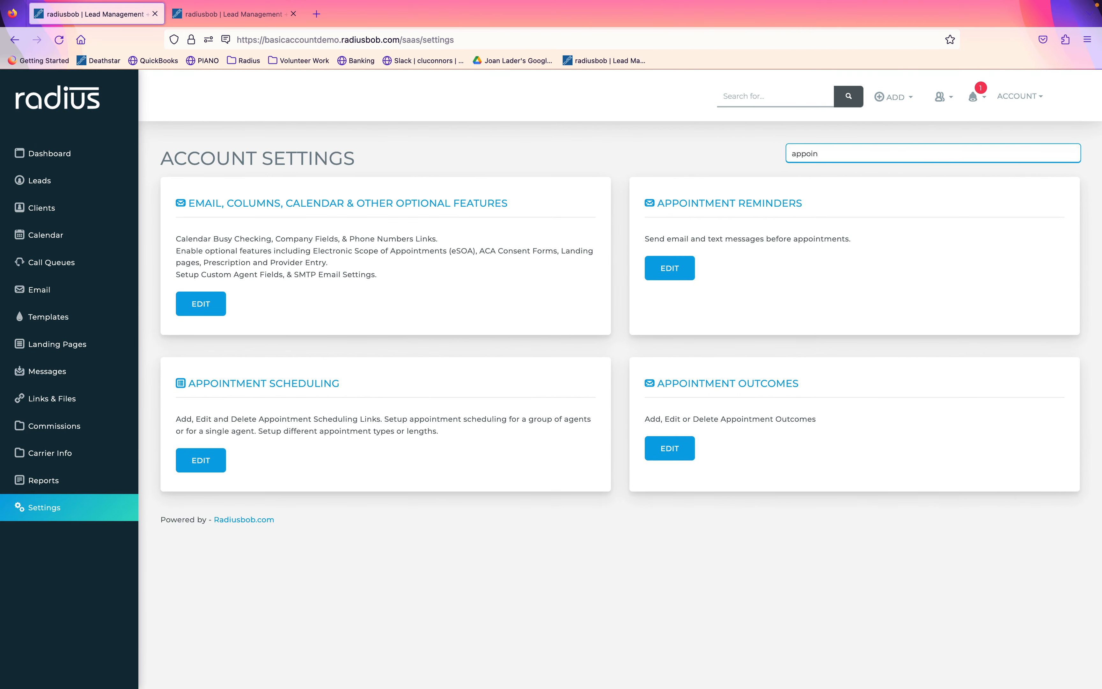
{"action": "left_click", "coordinate": [195, 462]}
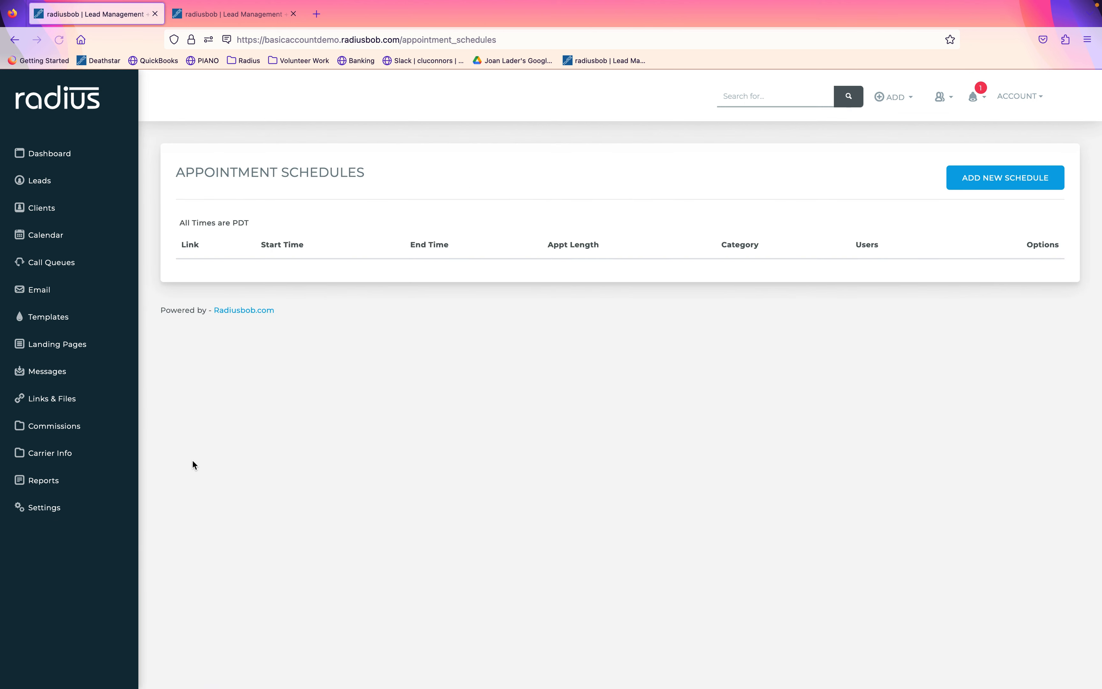
{"action": "left_click", "coordinate": [1030, 182]}
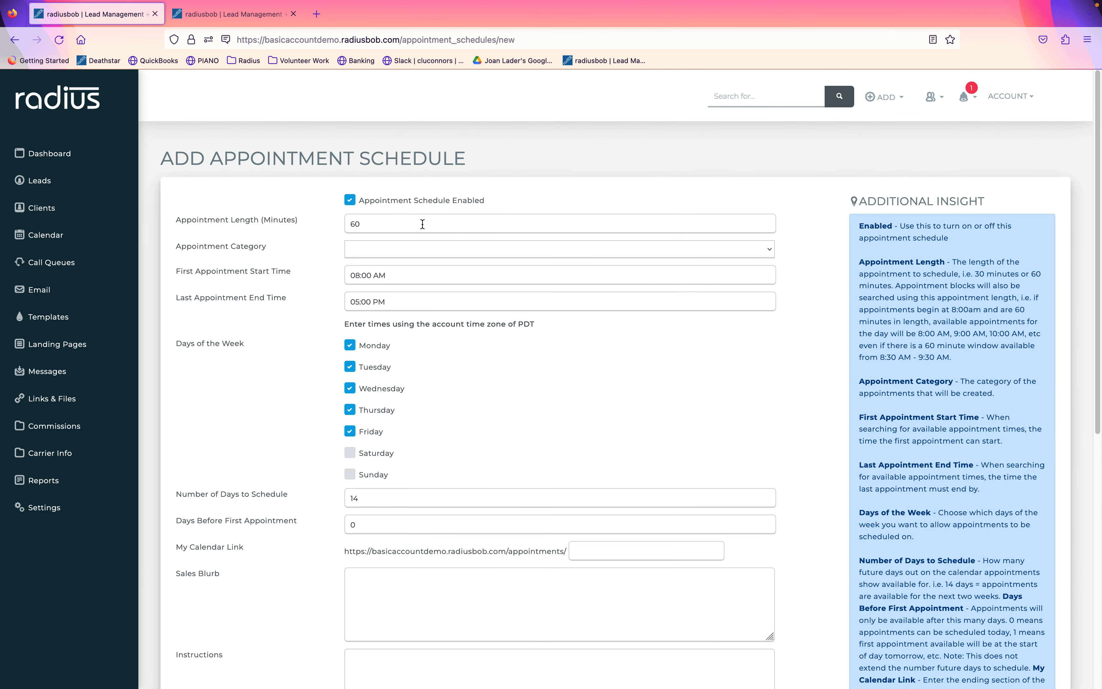
{"action": "left_click", "coordinate": [383, 251]}
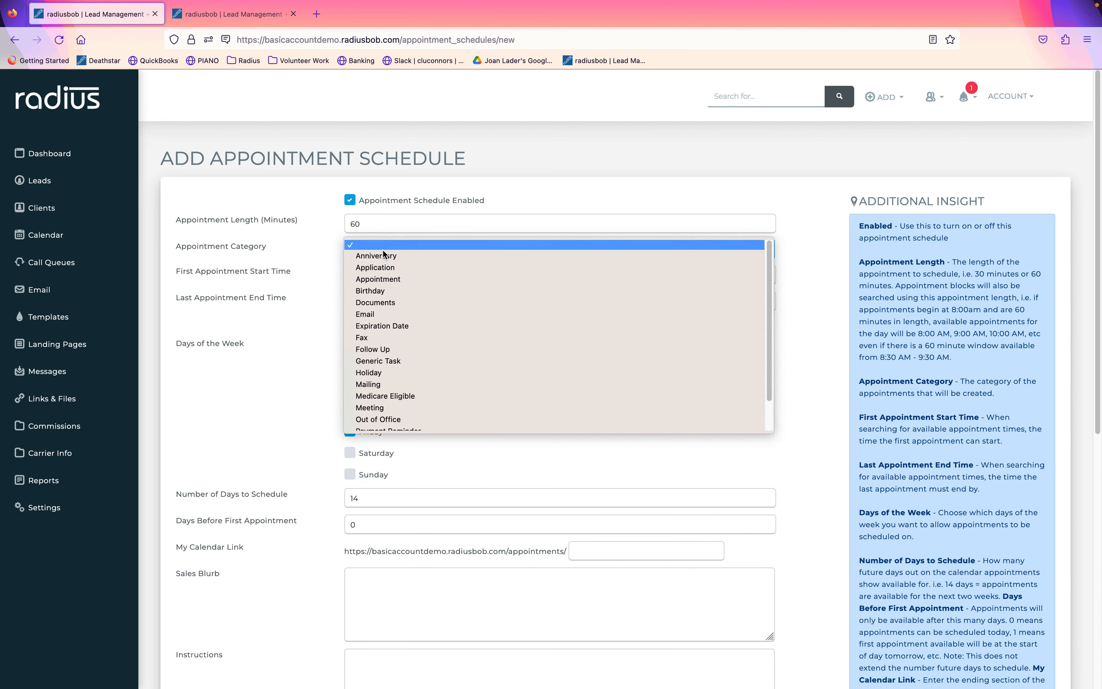
{"action": "left_click", "coordinate": [396, 280]}
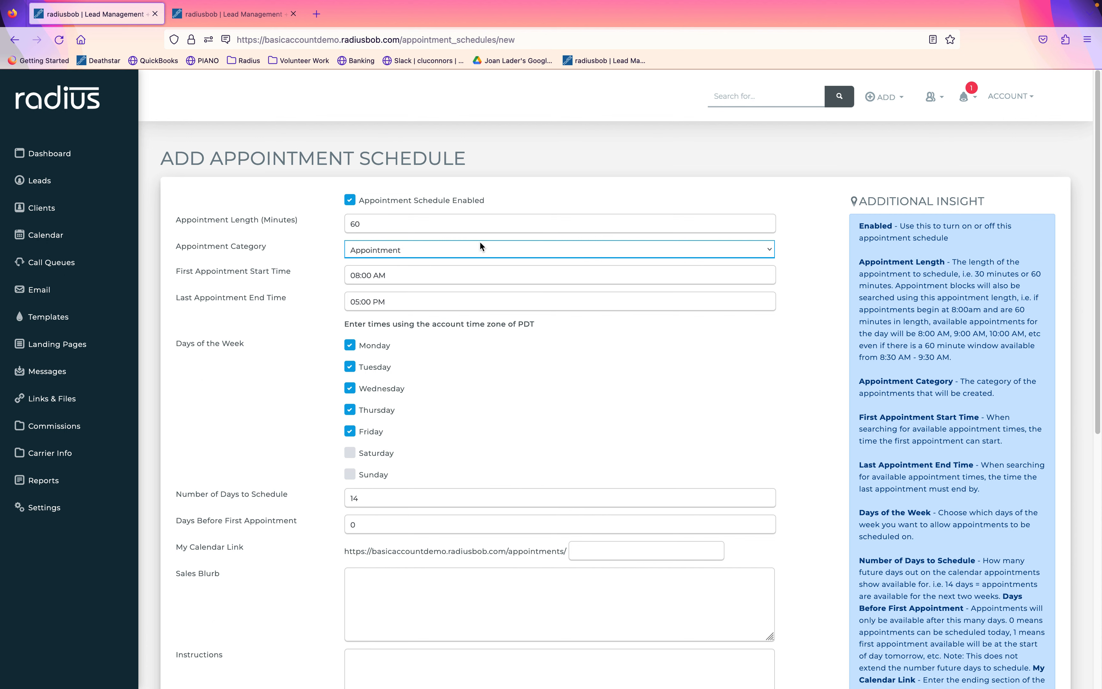
Set the first appointment start time to 9:00 AM and days to schedule to 30.
{"action": "left_click_drag", "start_coordinate": [1090, 240], "coordinate": [1089, 364]}
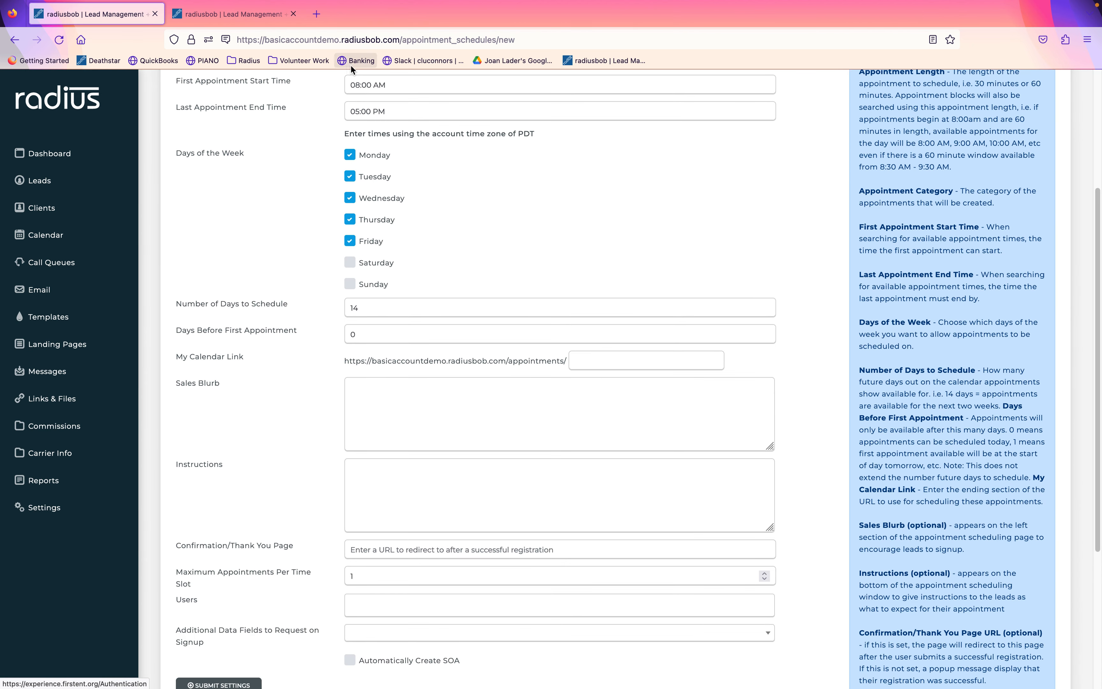
{"action": "left_click", "coordinate": [359, 84]}
{"action": "left_click", "coordinate": [378, 126]}
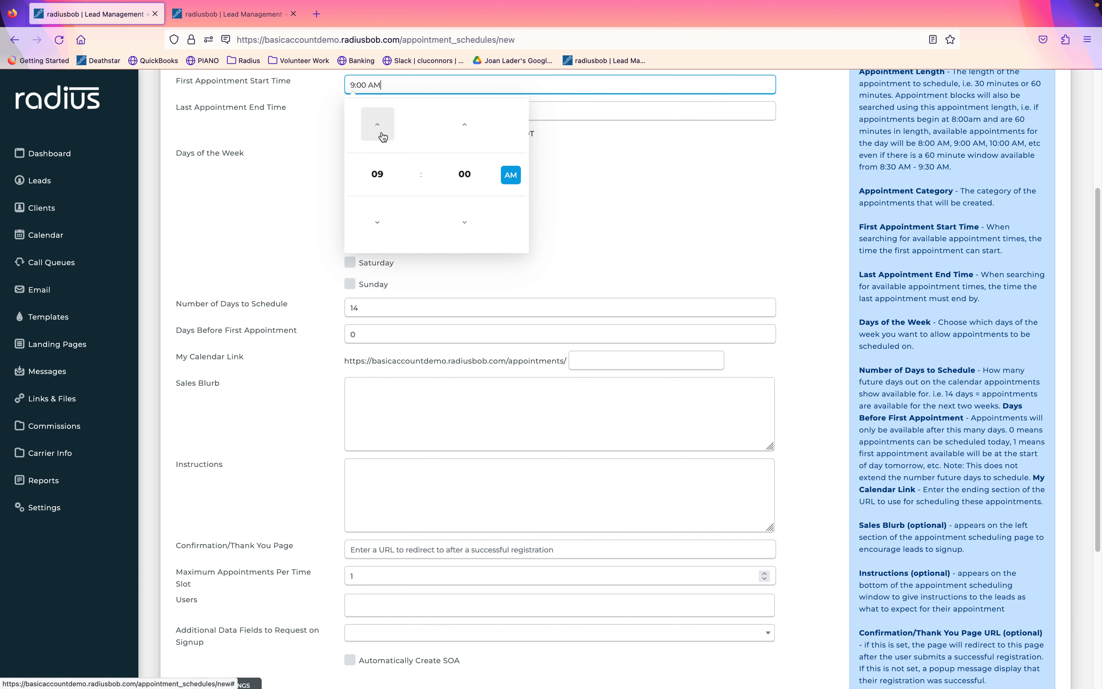
{"action": "left_click", "coordinate": [593, 219]}
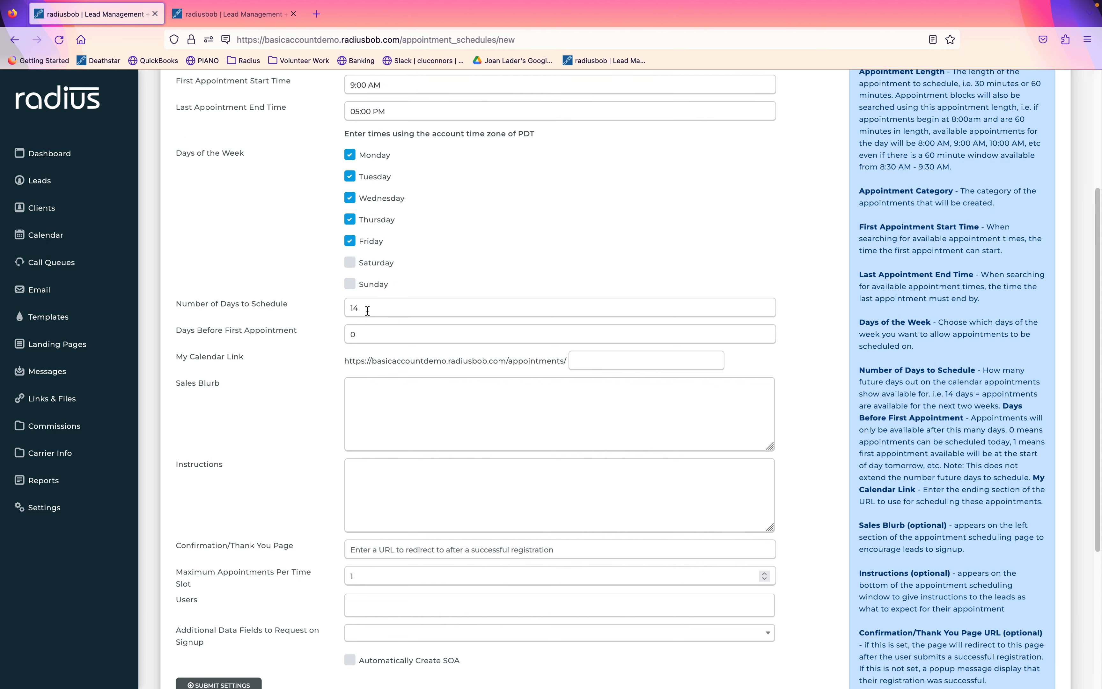
{"action": "left_click", "coordinate": [358, 306]}
{"action": "left_click_drag", "start_coordinate": [357, 306], "coordinate": [321, 294]}
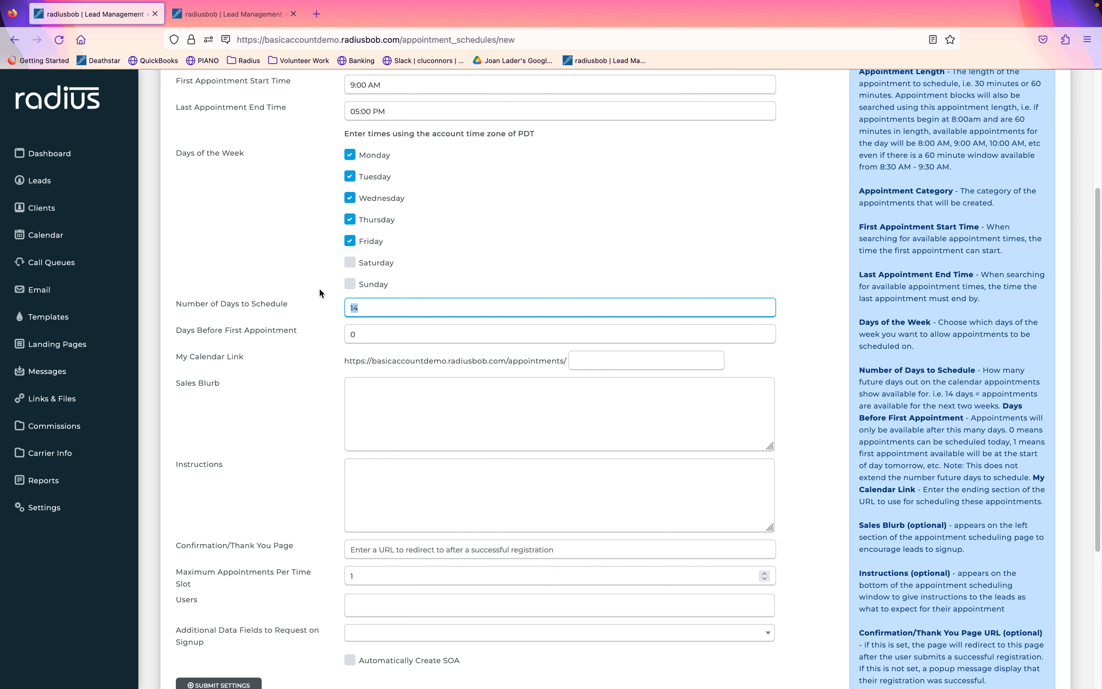
{"action": "type", "text": "30"}
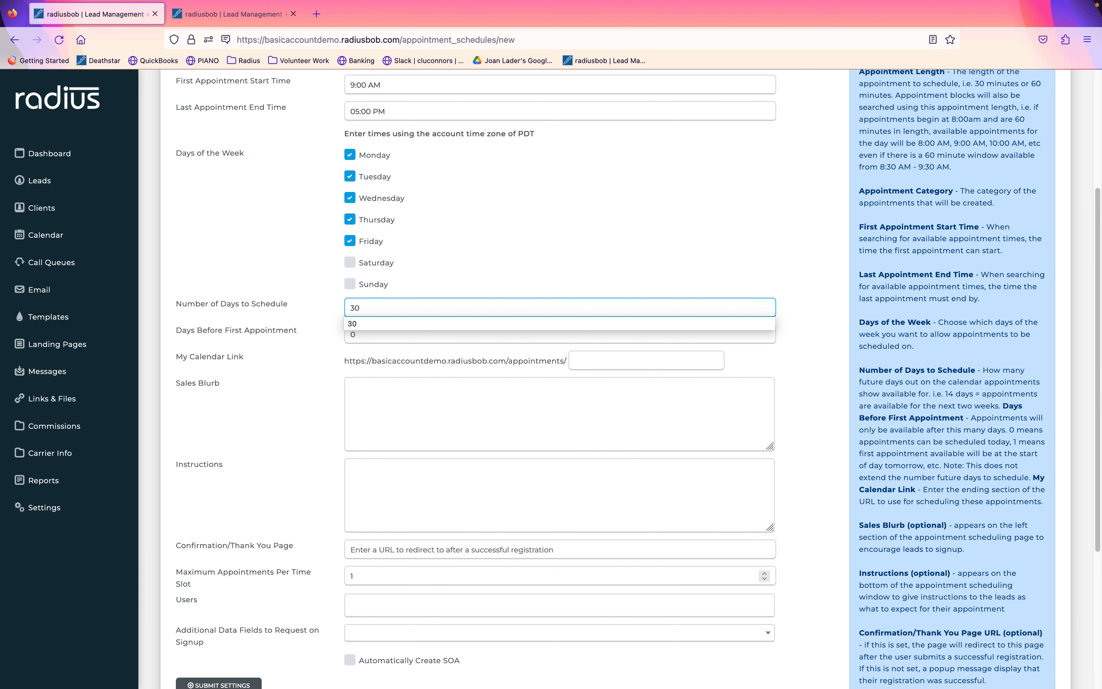
{"action": "left_click", "coordinate": [450, 259]}
Set days before first appointment to 3 and end the calendar link with Medicare.
{"action": "left_click_drag", "start_coordinate": [373, 334], "coordinate": [325, 332]}
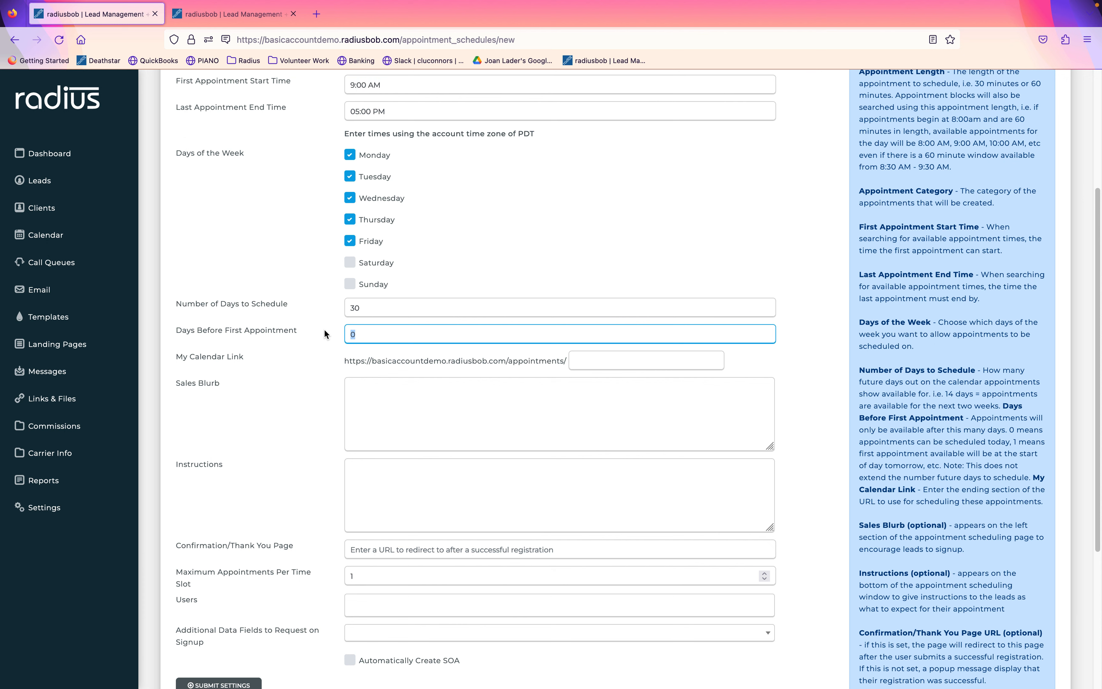
{"action": "type", "text": "3"}
{"action": "left_click", "coordinate": [470, 273]}
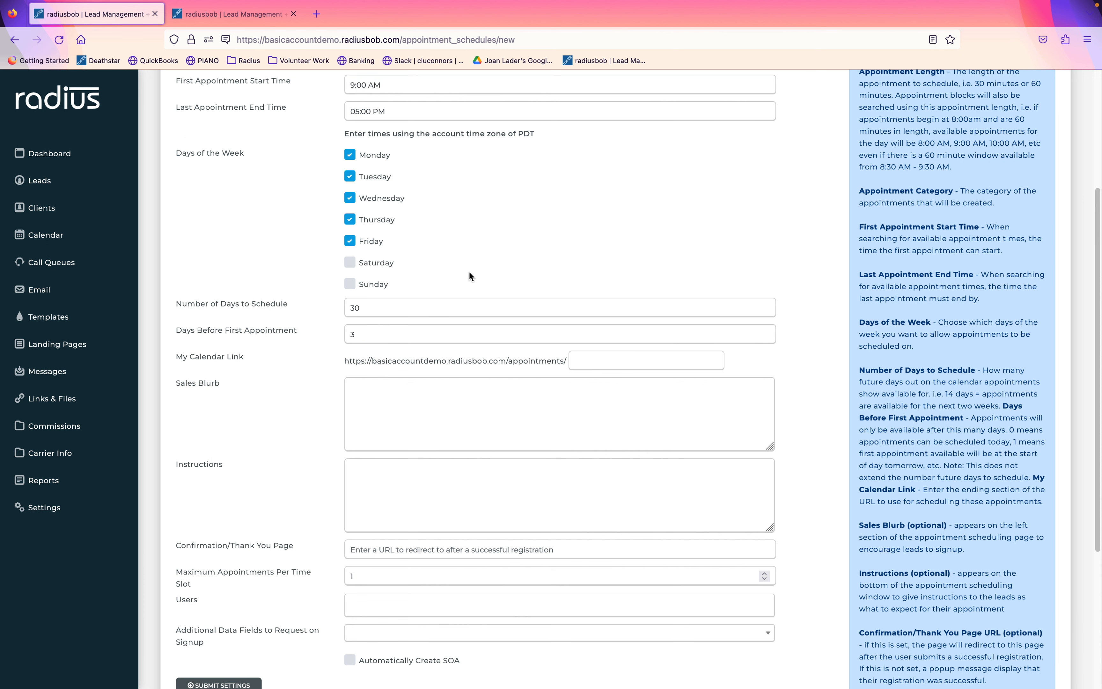
{"action": "left_click", "coordinate": [617, 367]}
{"action": "type", "text": "Medica"}
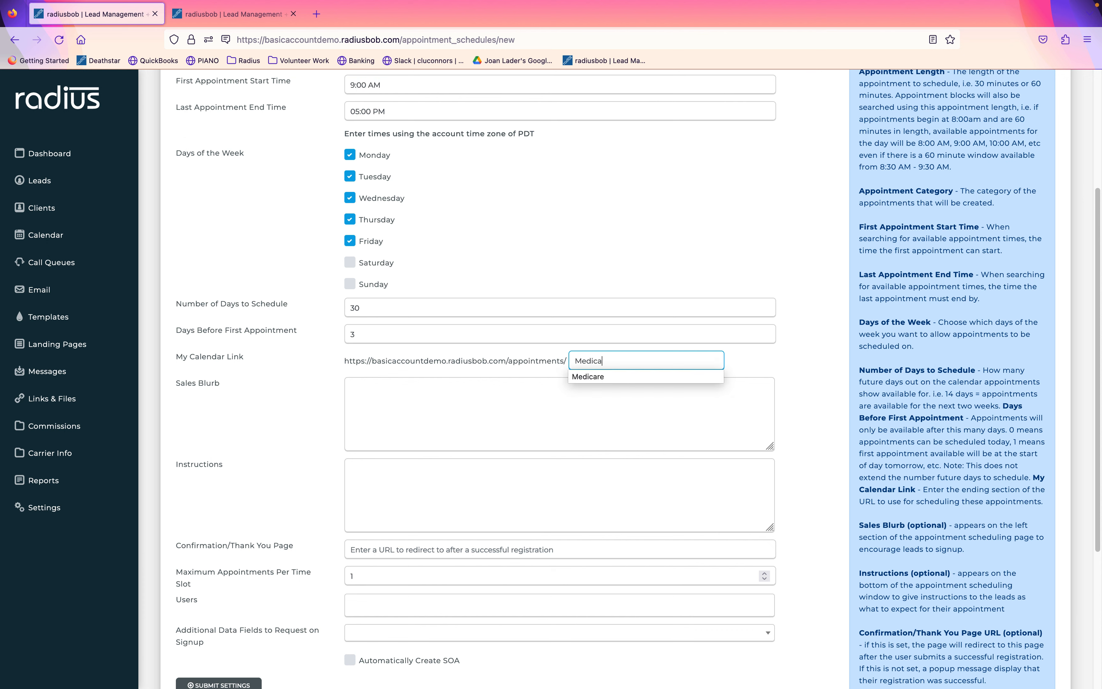
{"action": "type", "text": "re"}
{"action": "left_click", "coordinate": [506, 370]}
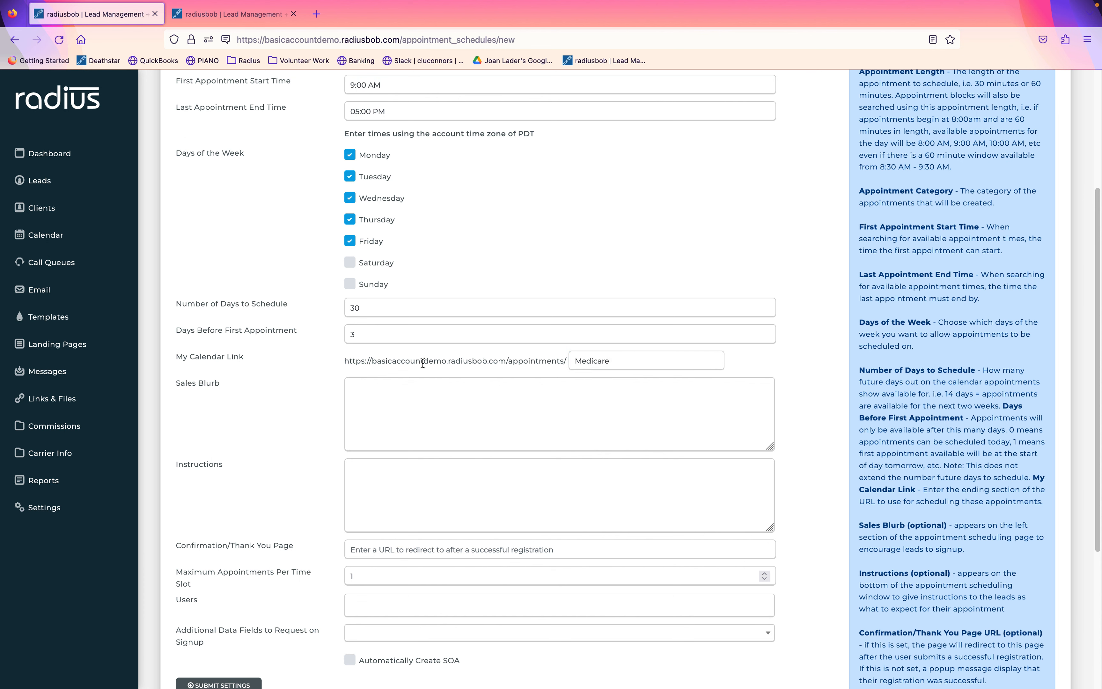
{"action": "left_click_drag", "start_coordinate": [336, 363], "coordinate": [587, 356]}
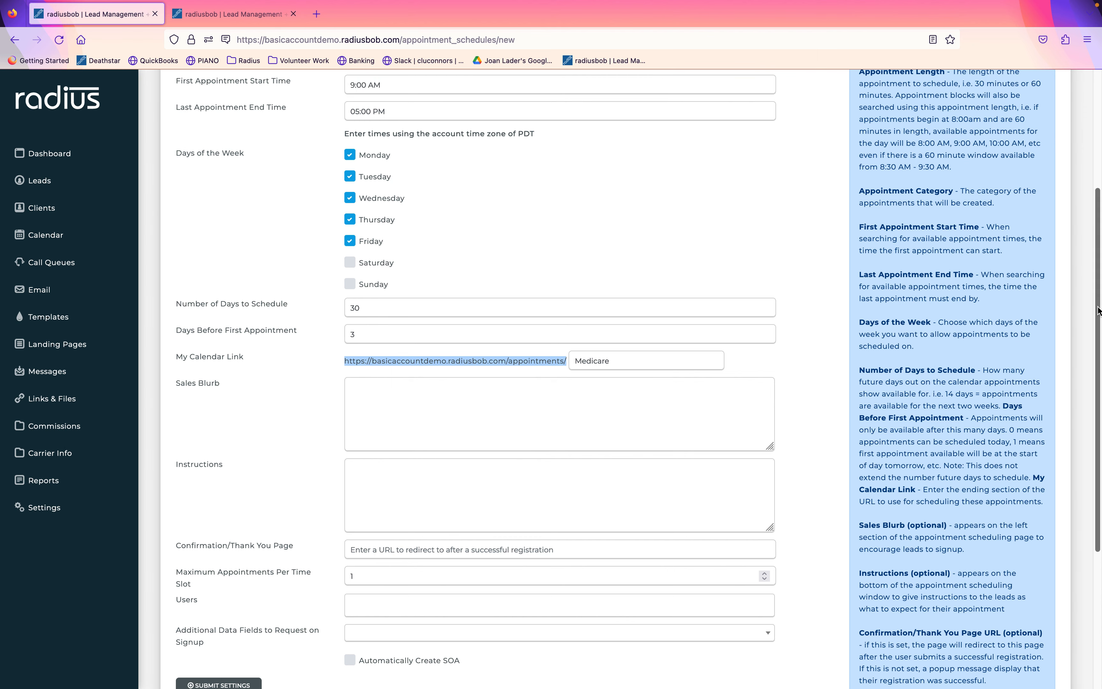
Write the sales blurb: licensed agent representing 6 carriers with 170 plans, agent over 40 years.
{"action": "scroll", "coordinate": [1089, 392], "scroll_direction": "down", "scroll_amount": 3}
{"action": "left_click", "coordinate": [657, 321]}
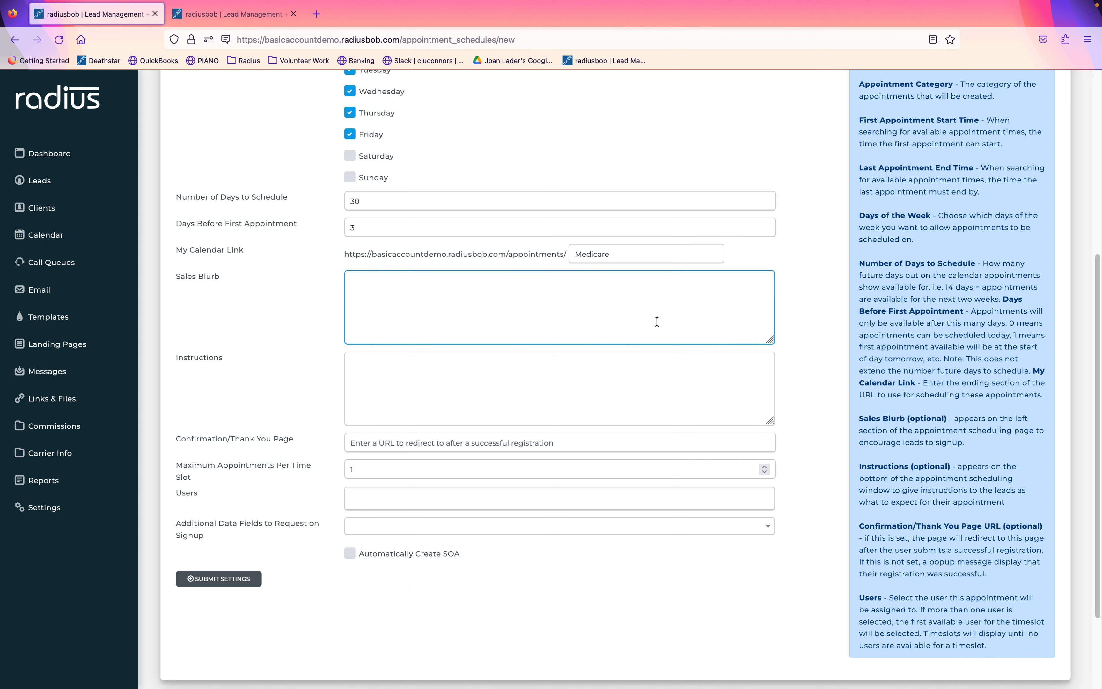
{"action": "type", "text": "I'm a licensed agent with"}
{"action": "key", "text": "BackSpace"}
{"action": "key", "text": "BackSpace"}
{"action": "key", "text": "BackSpace"}
{"action": "key", "text": "BackSpace"}
{"action": "key", "text": "BackSpace"}
{"action": "type", "text": "representing 6 ca"}
{"action": "type", "text": "with "}
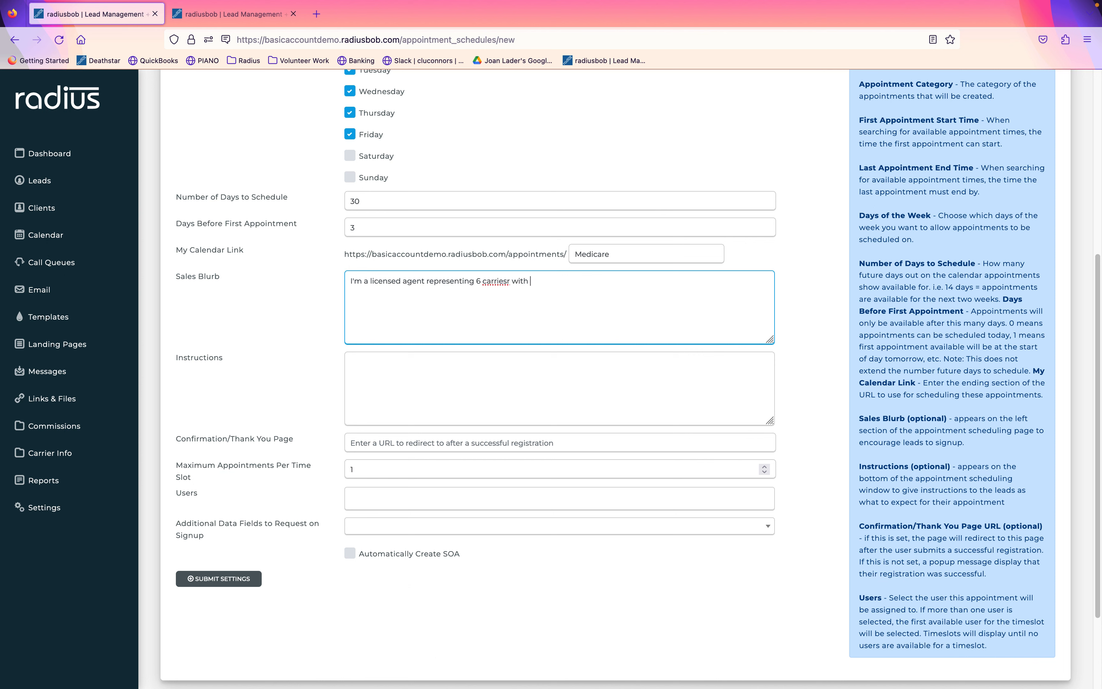
{"action": "type", "text": "170 plans. I've been an agent for over 40 years."}
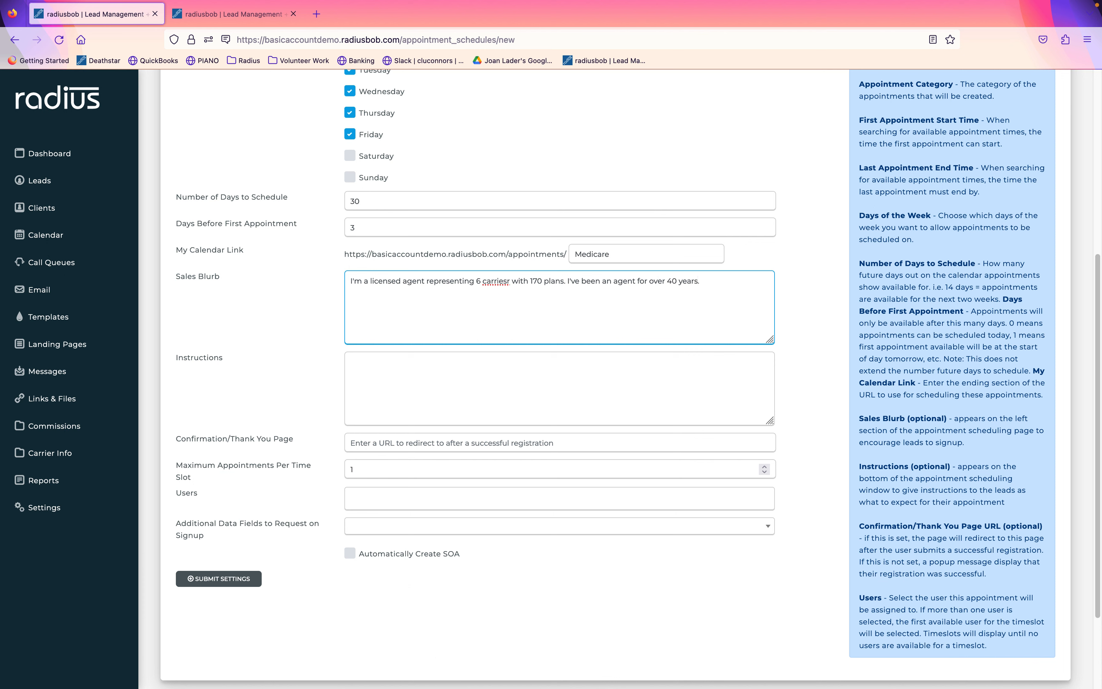
{"action": "left_click", "coordinate": [511, 281]}
{"action": "key", "text": "BackSpace"}
{"action": "key", "text": "BackSpace"}
{"action": "key", "text": "BackSpace"}
{"action": "type", "text": "rs"}
Write instructions asking leads to fill out the form and bring their ID and MBI.
{"action": "left_click", "coordinate": [425, 371]}
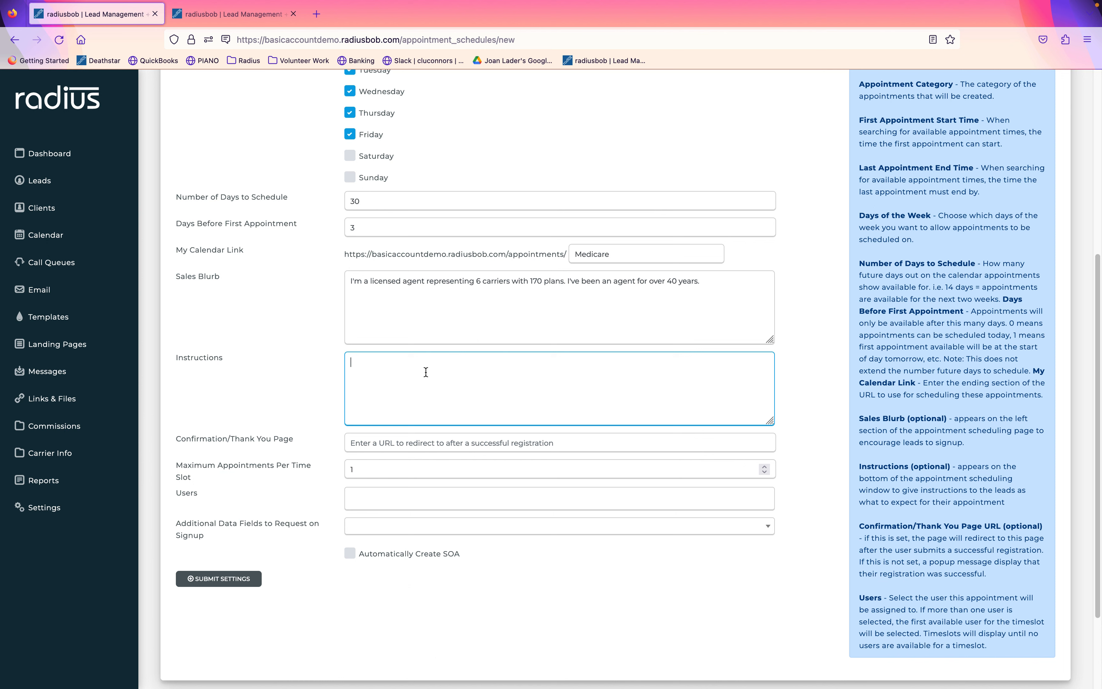
{"action": "type", "text": "Fill out this form and remember to bring yo"}
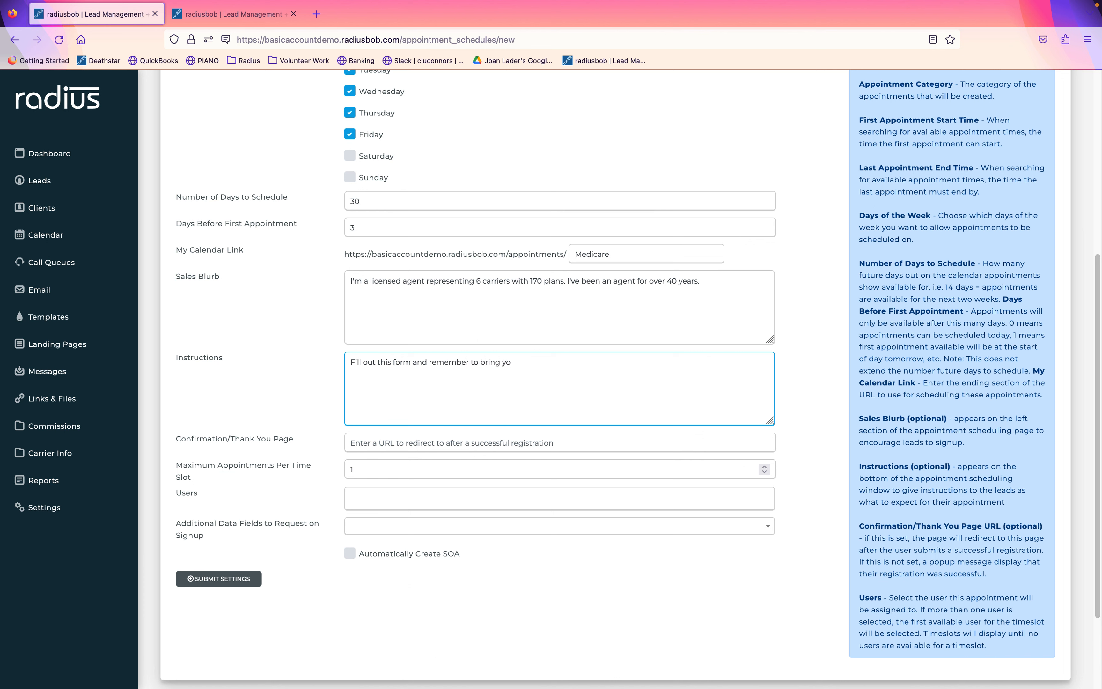
{"action": "type", "text": "ru ID and MI"}
{"action": "key", "text": "BackSpace"}
{"action": "type", "text": "BI to the meeting."}
{"action": "left_click", "coordinate": [401, 450]}
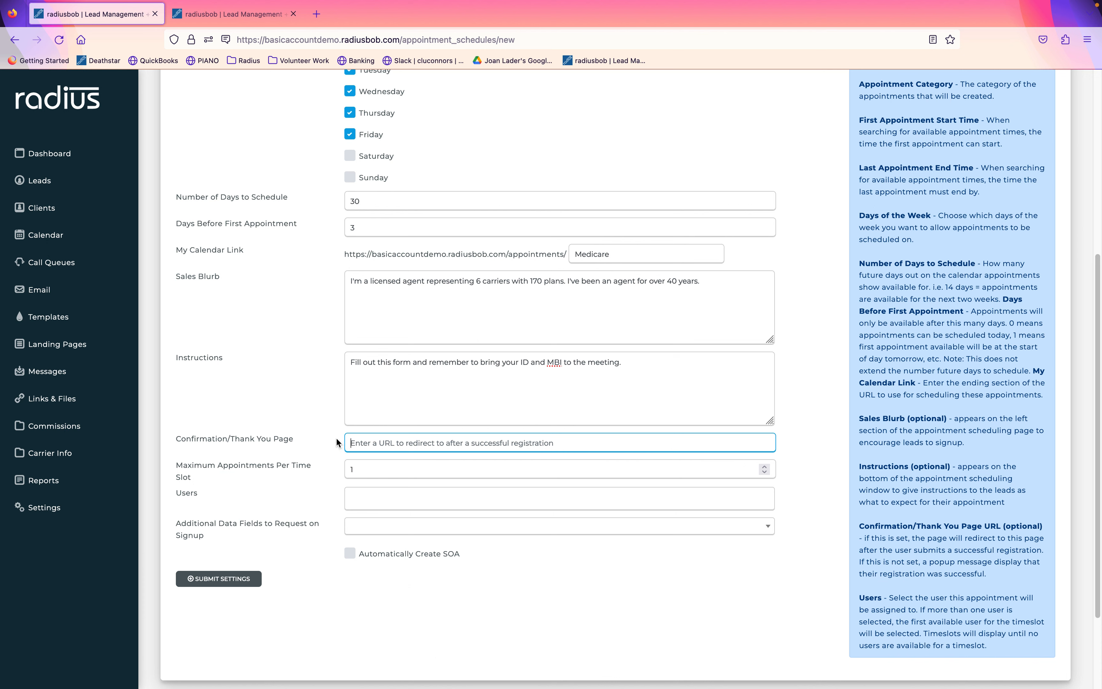
Duplicate the schedule tab and review the Meeting Confirmation page under Landing Pages.
{"action": "right_click", "coordinate": [115, 17]}
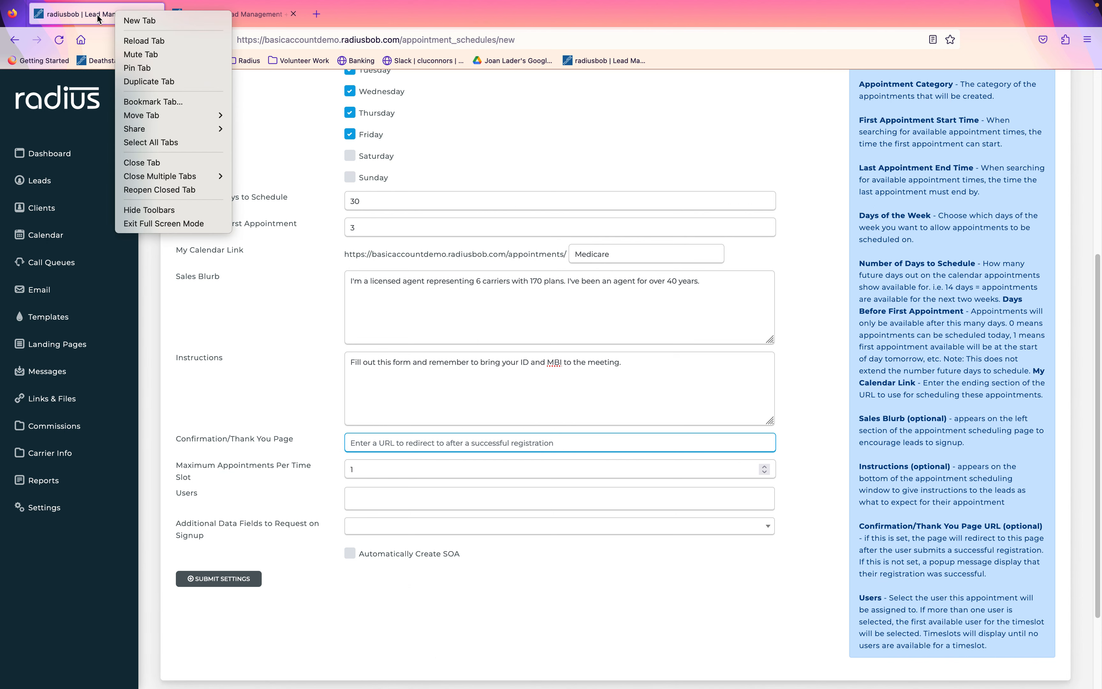
{"action": "left_click", "coordinate": [149, 82]}
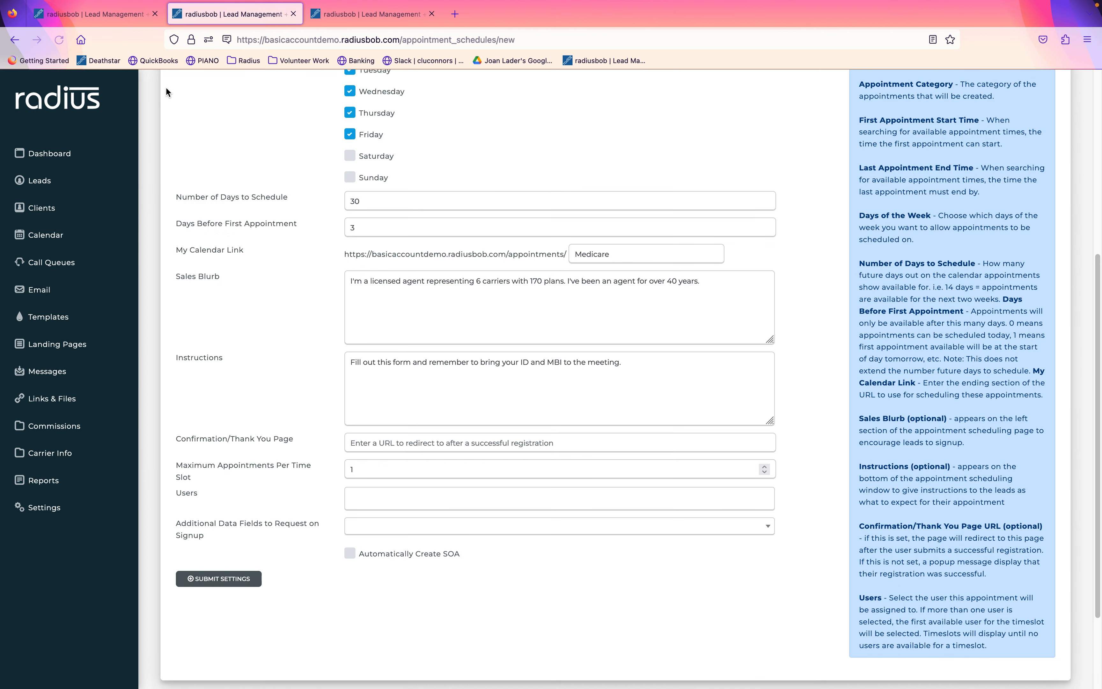
{"action": "left_click", "coordinate": [67, 347]}
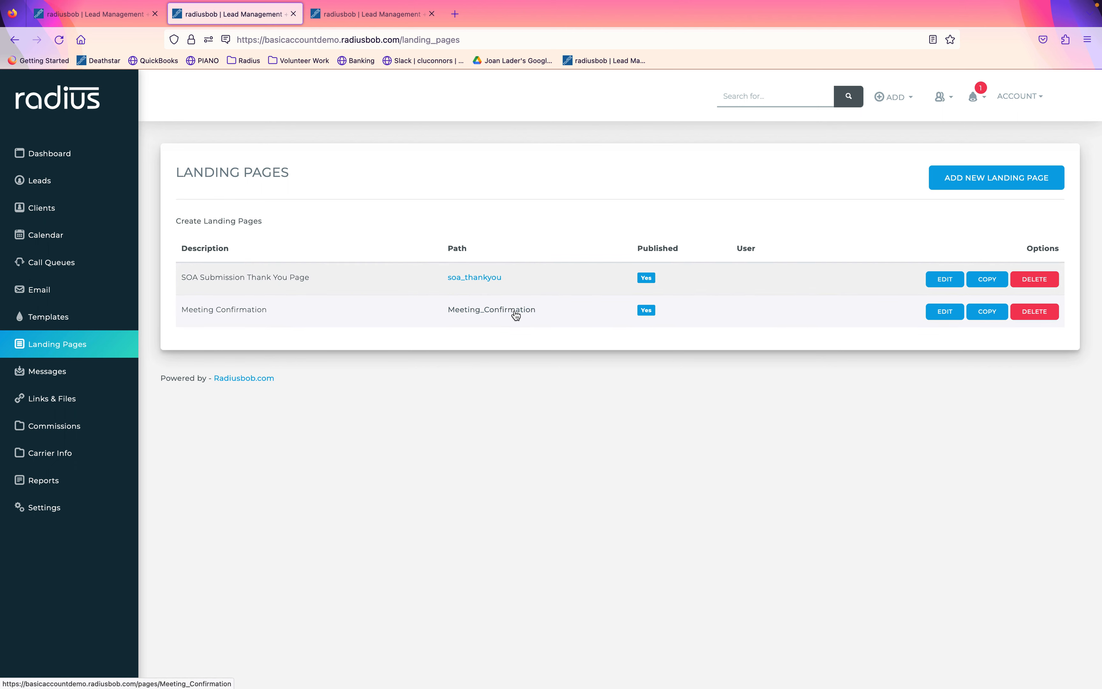
{"action": "left_click", "coordinate": [940, 314]}
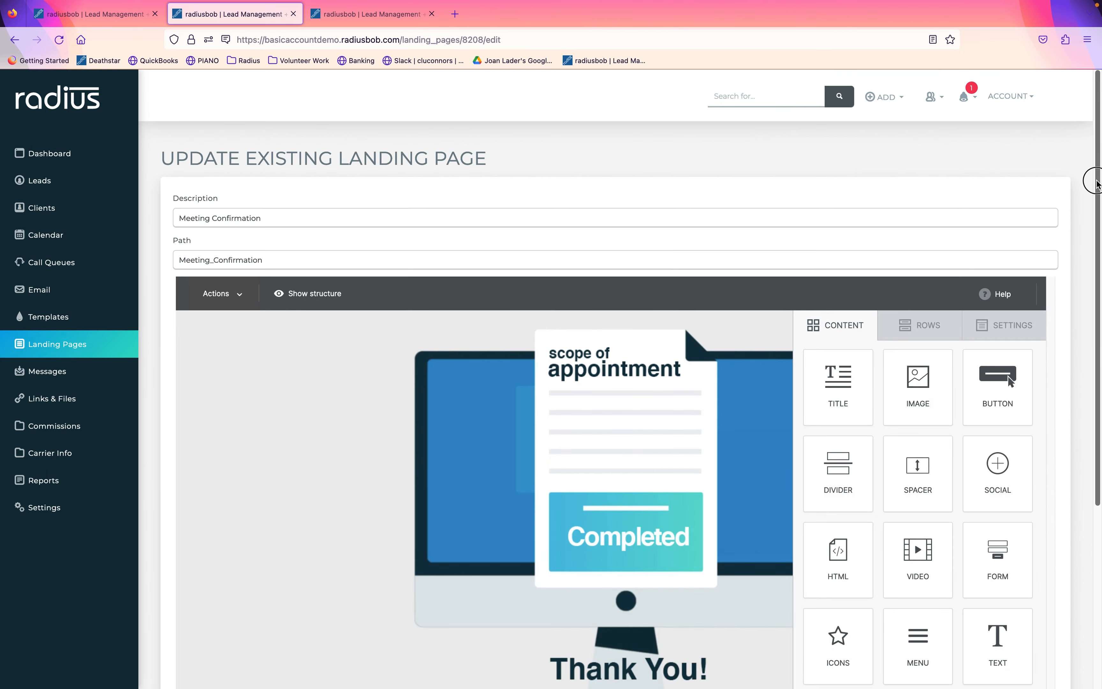
{"action": "left_click_drag", "start_coordinate": [1096, 182], "coordinate": [1089, 300]}
{"action": "left_click", "coordinate": [680, 290]}
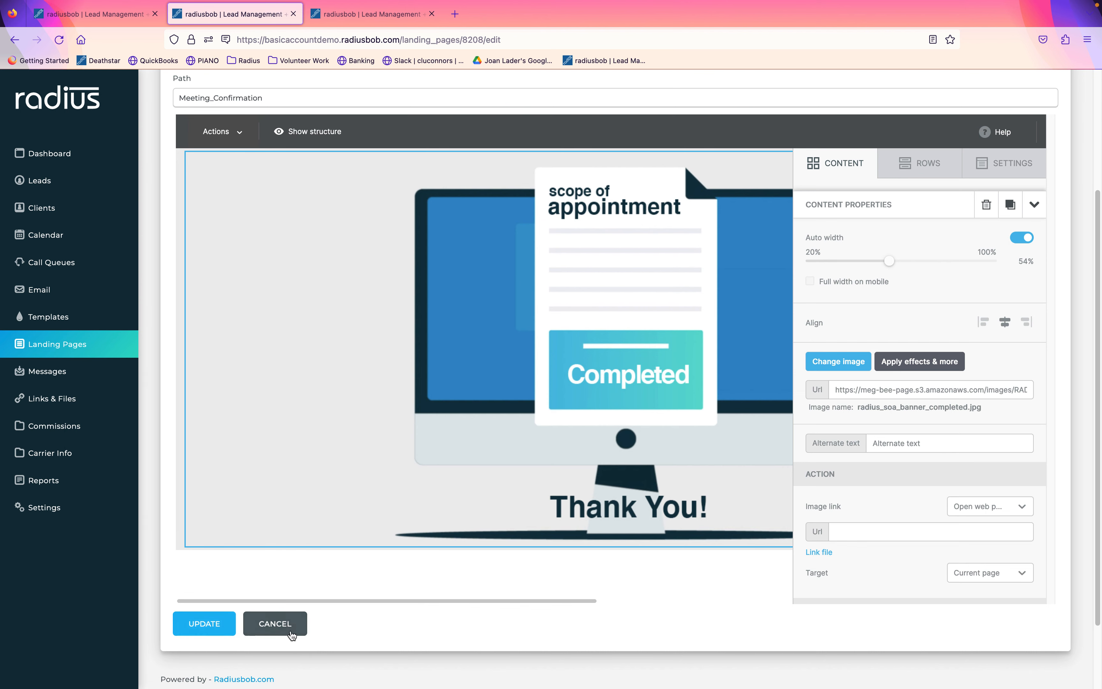
{"action": "left_click", "coordinate": [275, 623]}
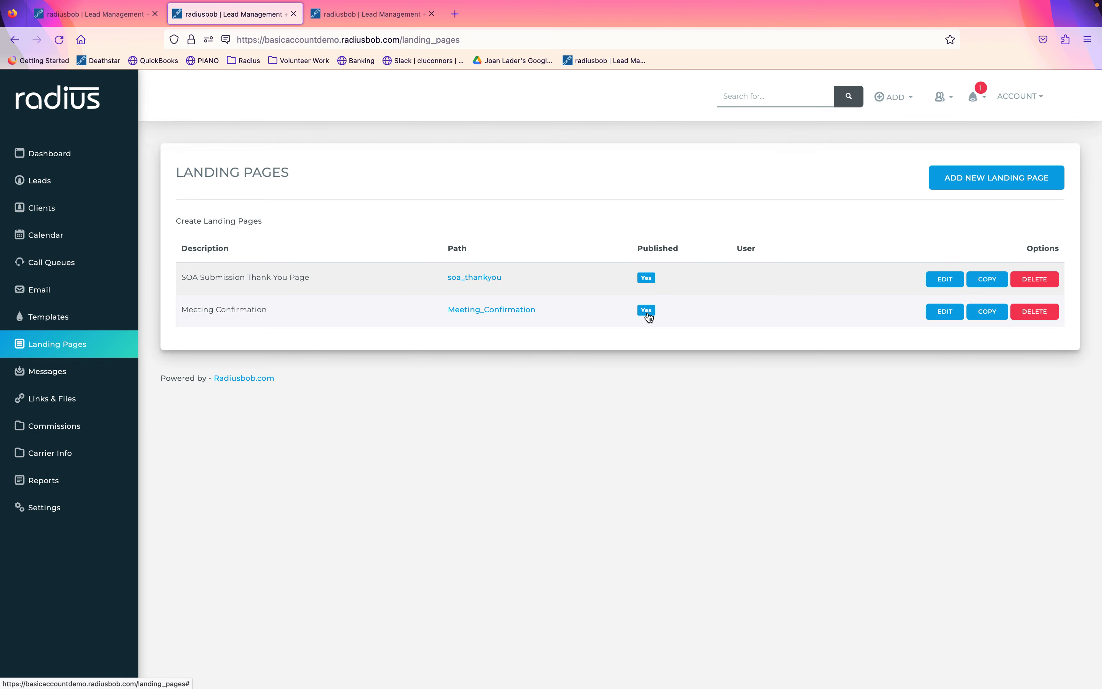
Open the live Meeting_Confirmation page in a new tab and copy its URL.
{"action": "left_click", "coordinate": [531, 313]}
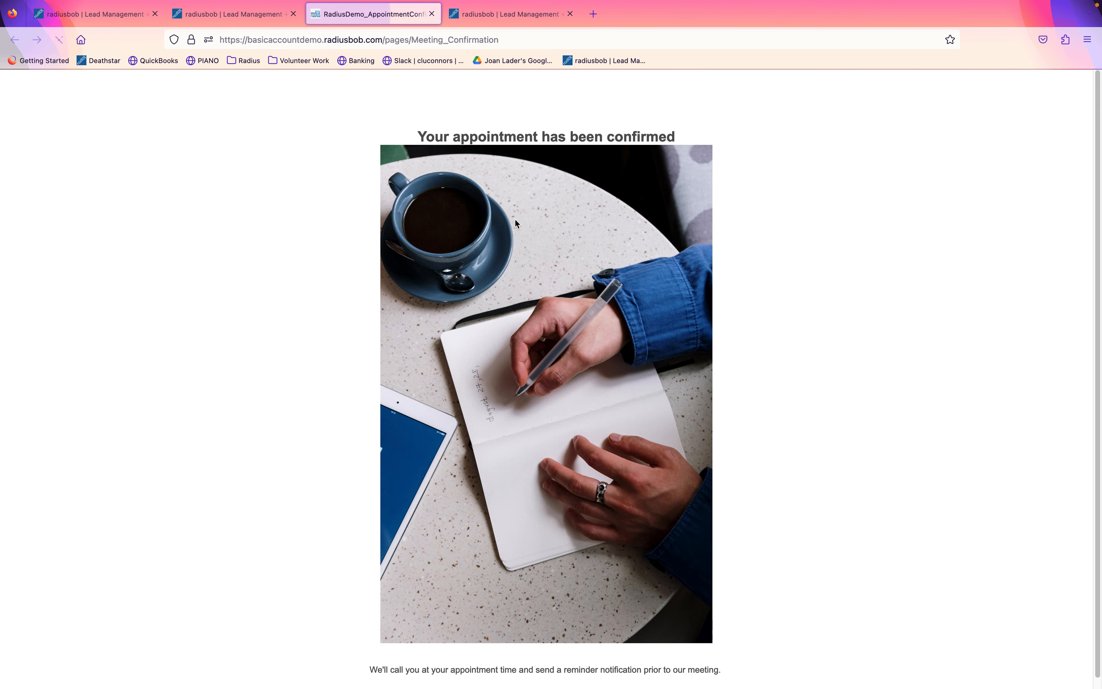
{"action": "left_click", "coordinate": [510, 40]}
{"action": "key", "text": "super+c"}
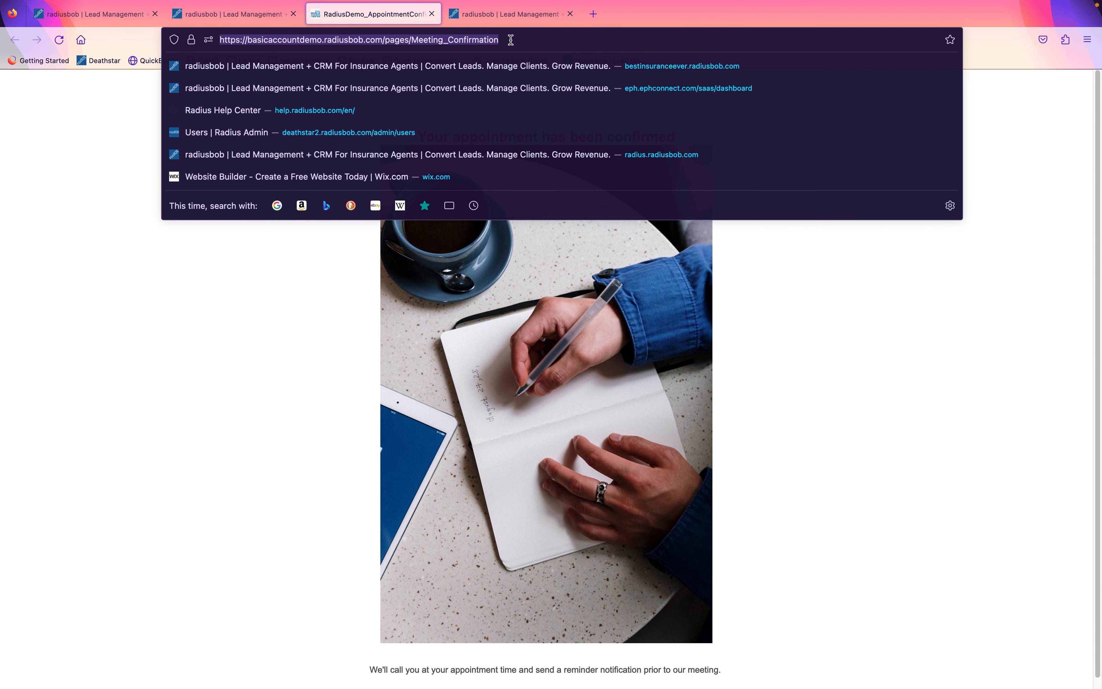
{"action": "left_click", "coordinate": [315, 432]}
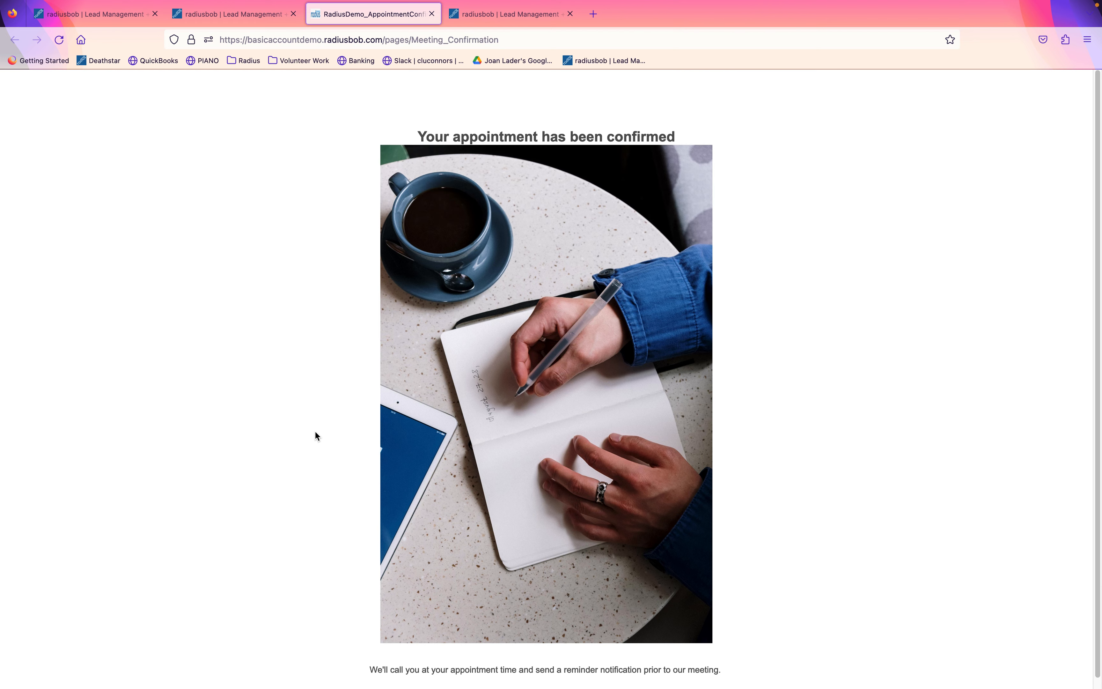
{"action": "mouse_move", "coordinate": [149, 4]}
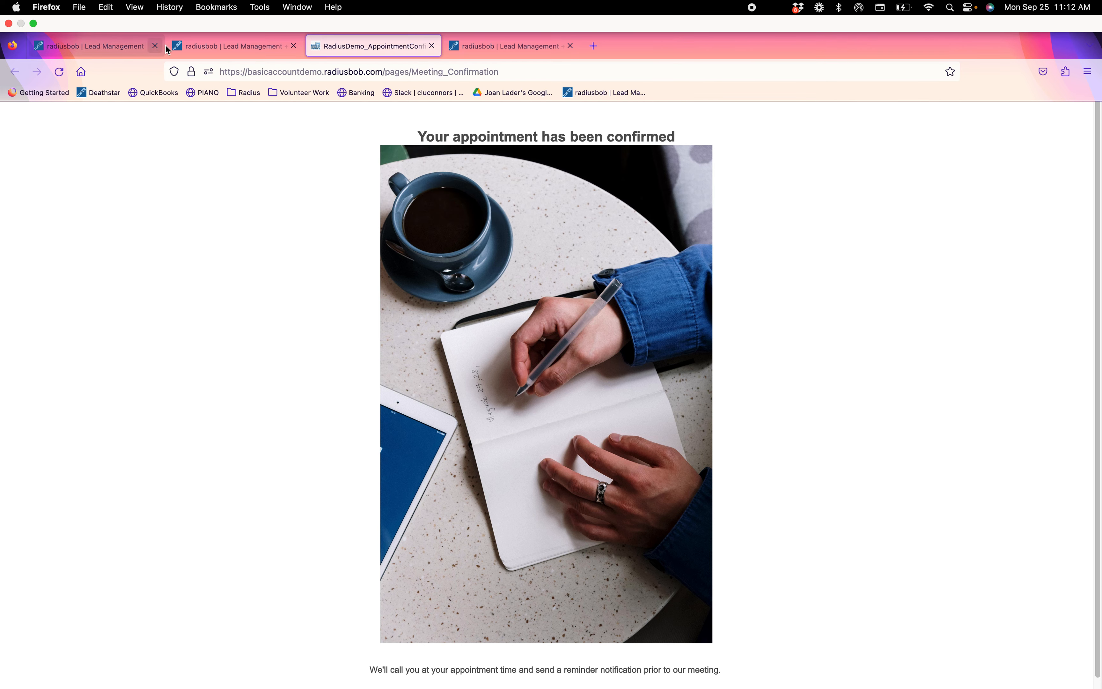
Paste the Meeting_Confirmation URL as the schedule's thank-you page address.
{"action": "left_click", "coordinate": [126, 51]}
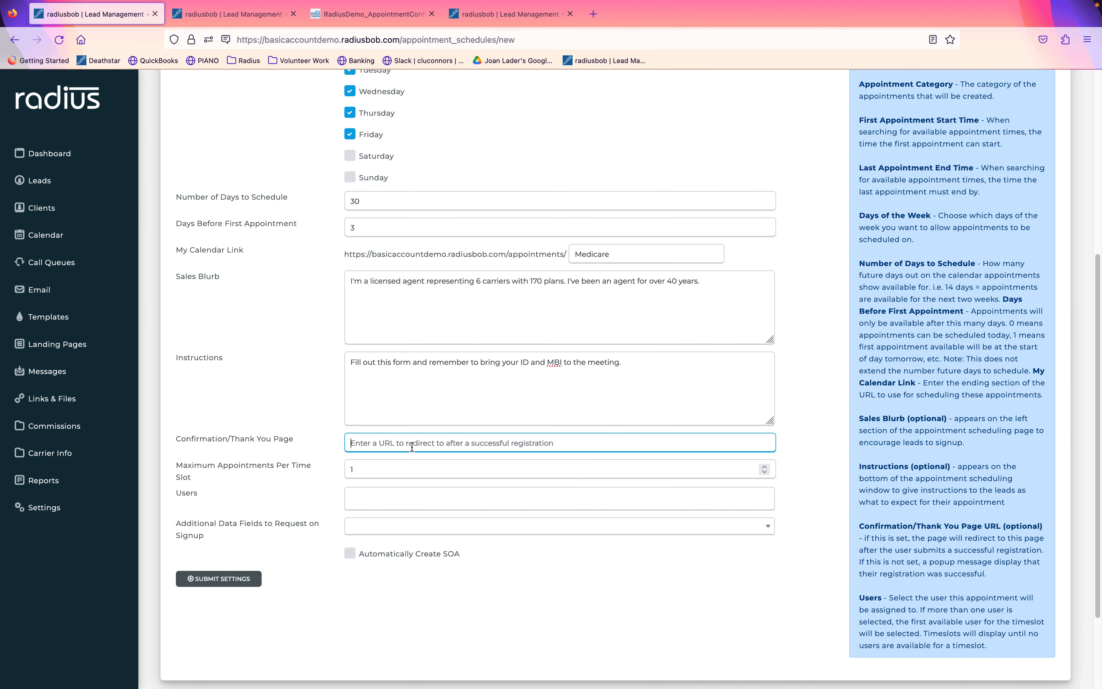
{"action": "key", "text": "super+v"}
{"action": "left_click", "coordinate": [383, 497]}
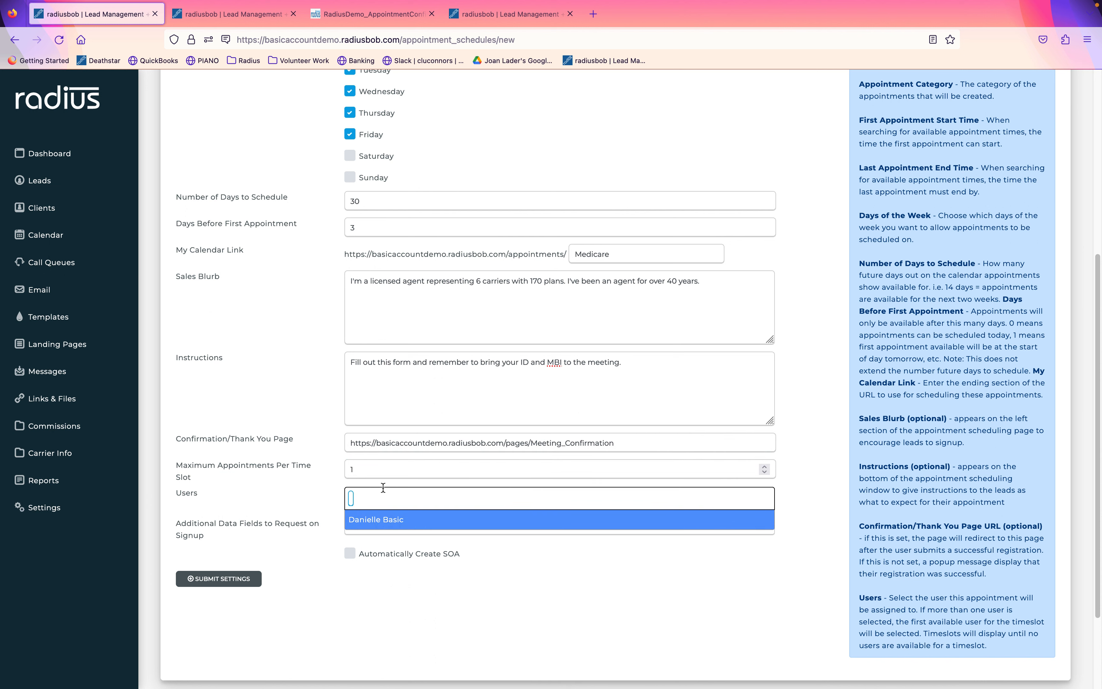
{"action": "left_click", "coordinate": [291, 499]}
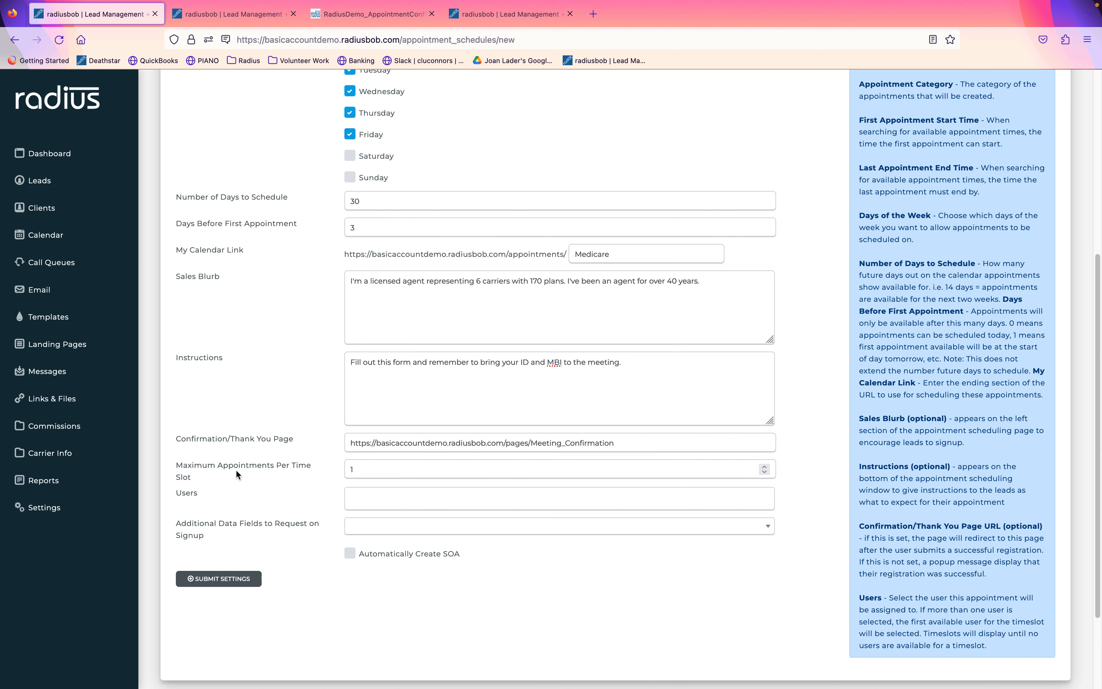
{"action": "left_click", "coordinate": [211, 469]}
{"action": "left_click_drag", "start_coordinate": [211, 469], "coordinate": [181, 461]}
{"action": "left_click", "coordinate": [216, 475]}
Keep one appointment per time slot and assign the schedule to the available user.
{"action": "left_click", "coordinate": [364, 472]}
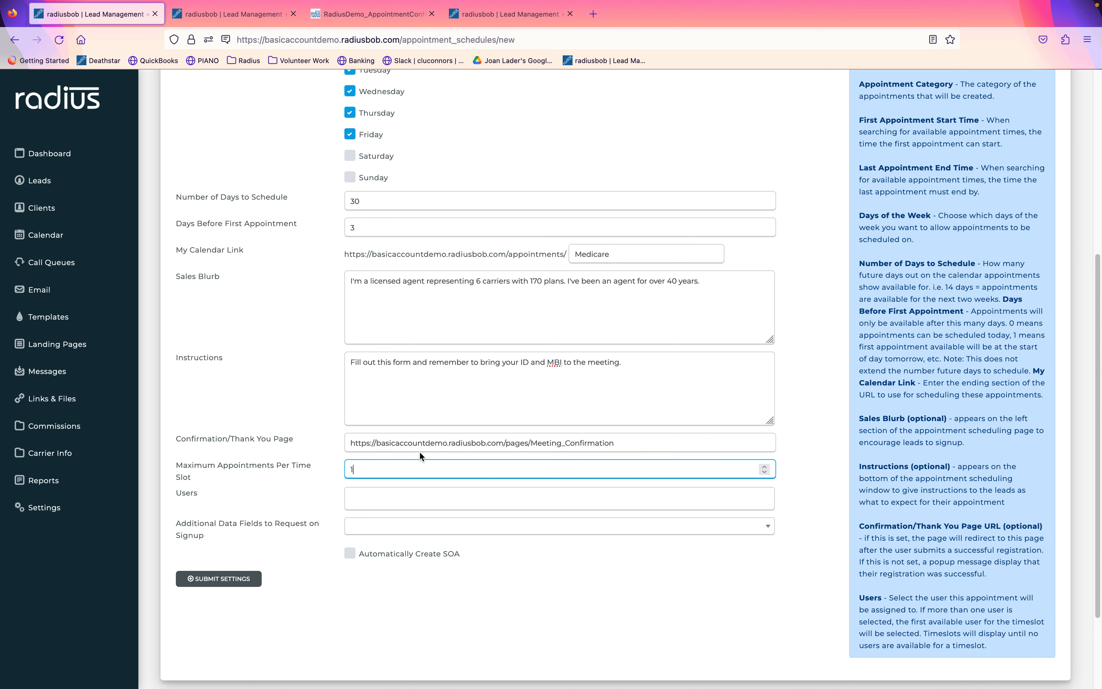
{"action": "type", "text": "0"}
{"action": "left_click_drag", "start_coordinate": [378, 468], "coordinate": [348, 460]}
{"action": "left_click", "coordinate": [368, 499]}
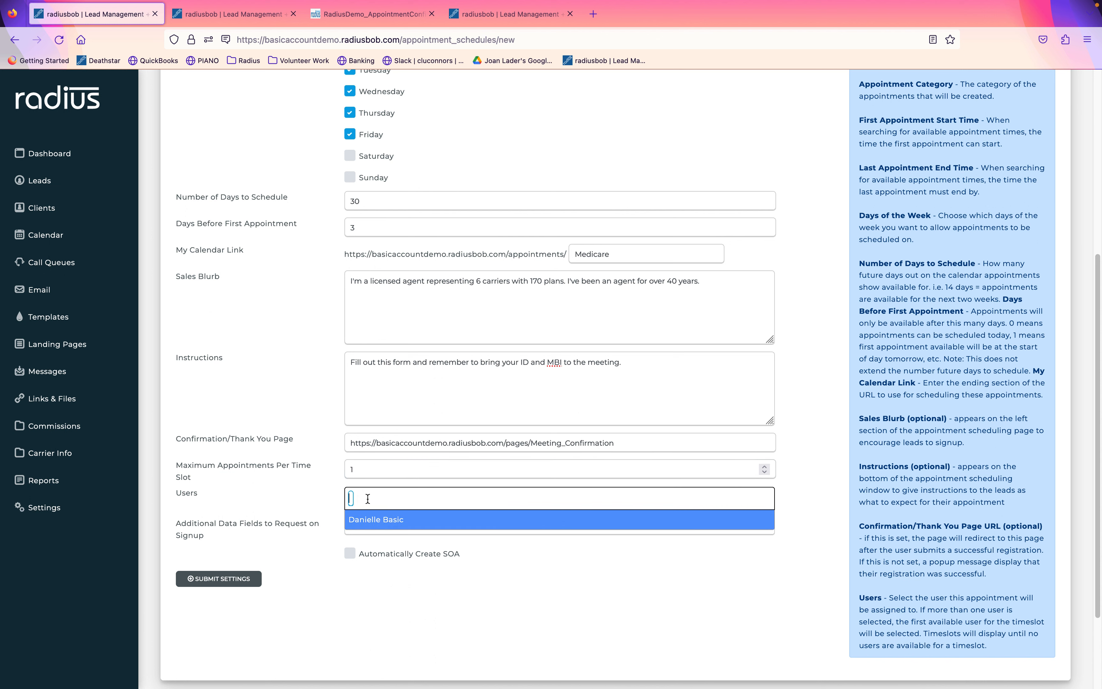
{"action": "left_click", "coordinate": [382, 523]}
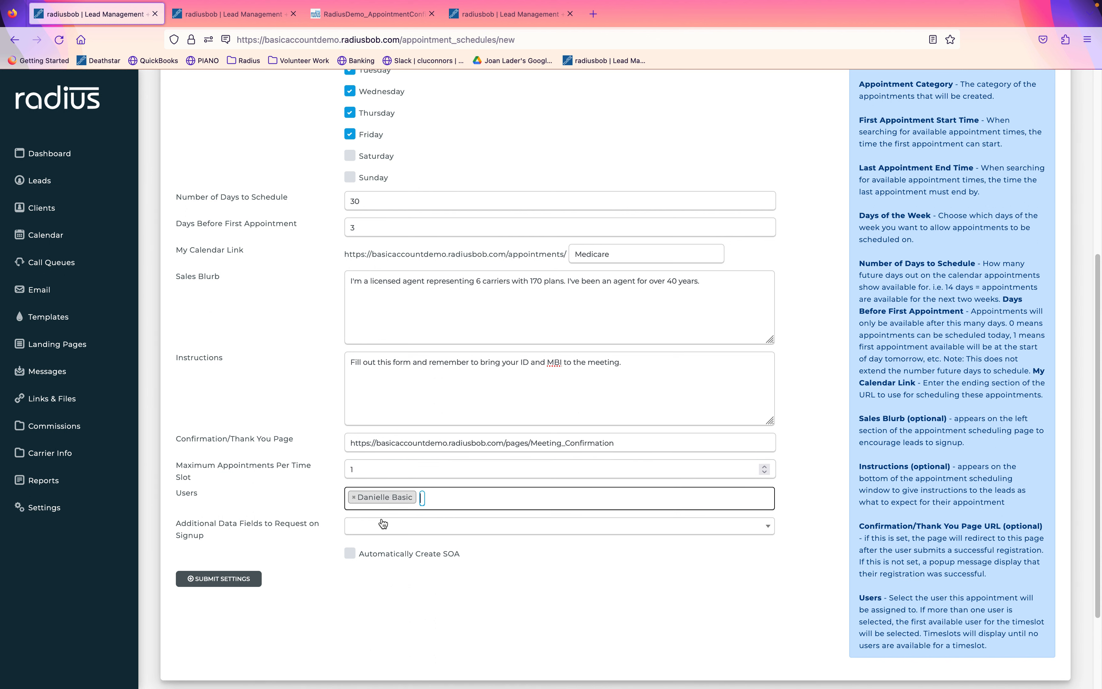
Add Prior Insurance, Plan Requested and Benefits Requested as additional signup fields.
{"action": "left_click", "coordinate": [407, 533]}
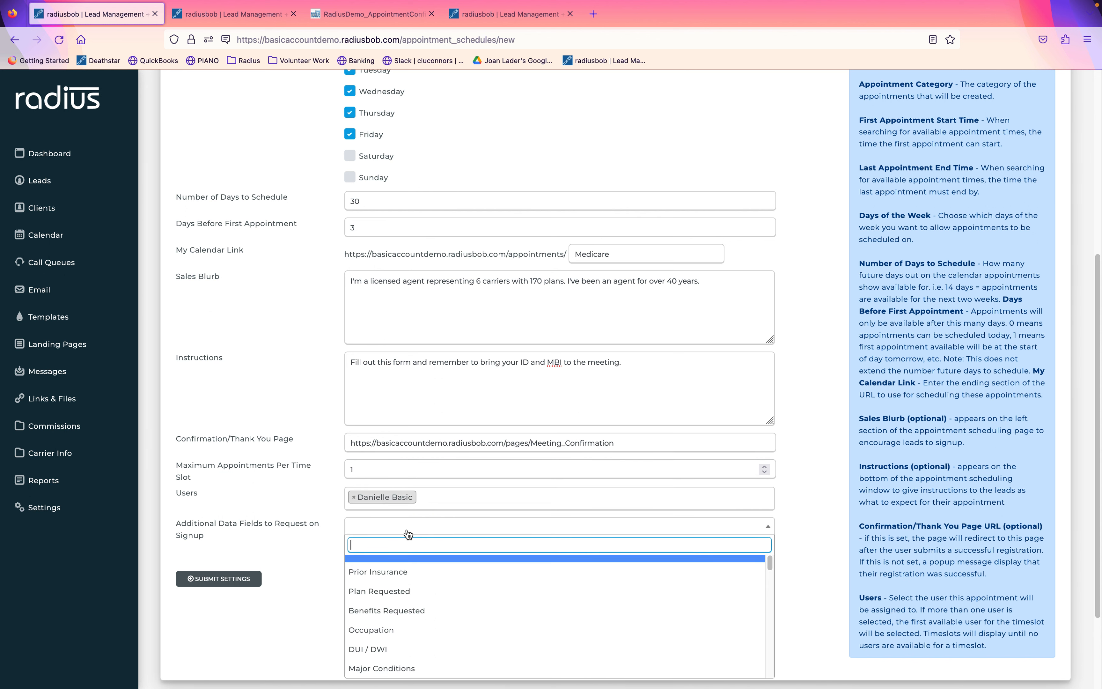
{"action": "left_click", "coordinate": [405, 576]}
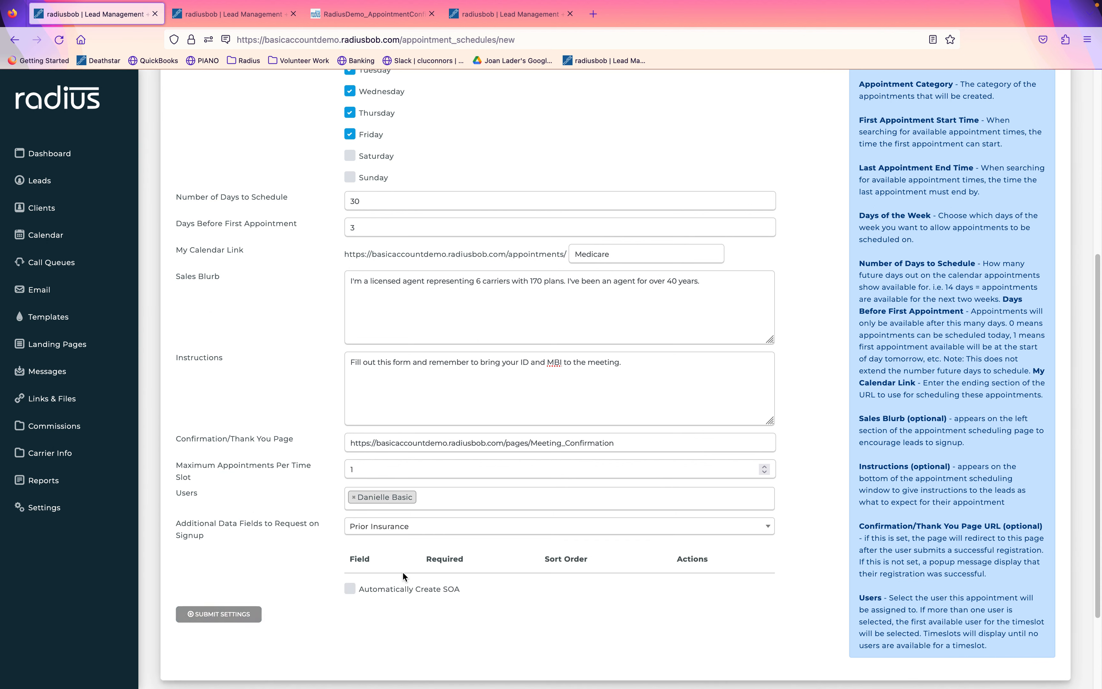
{"action": "left_click", "coordinate": [426, 533]}
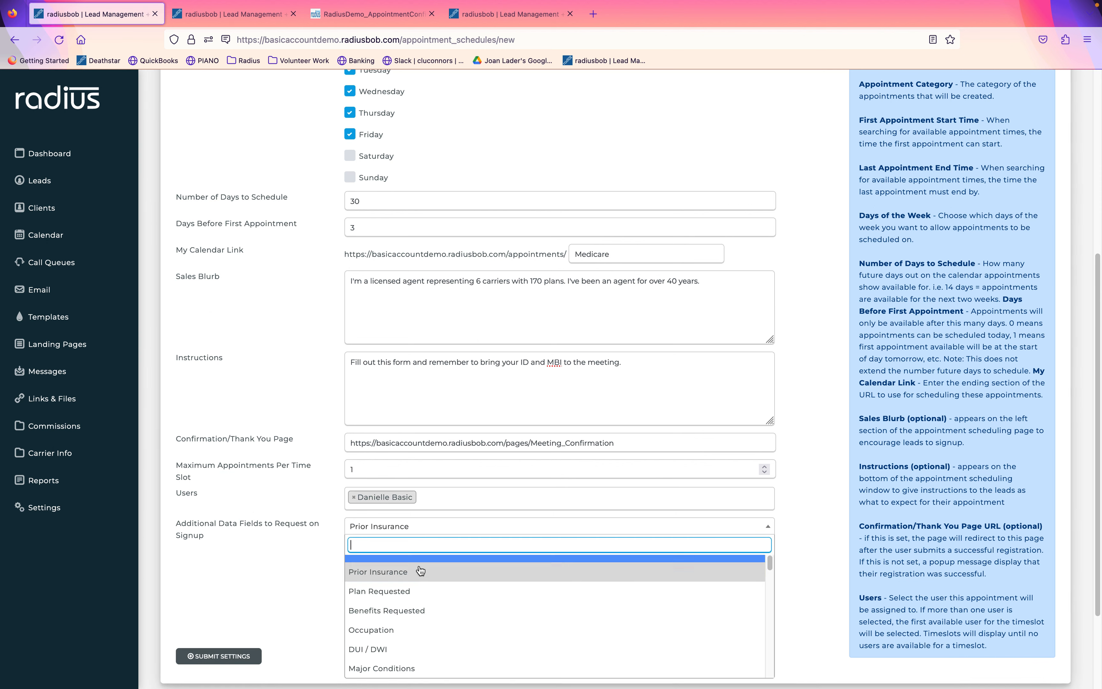
{"action": "left_click", "coordinate": [420, 591]}
{"action": "left_click", "coordinate": [422, 531]}
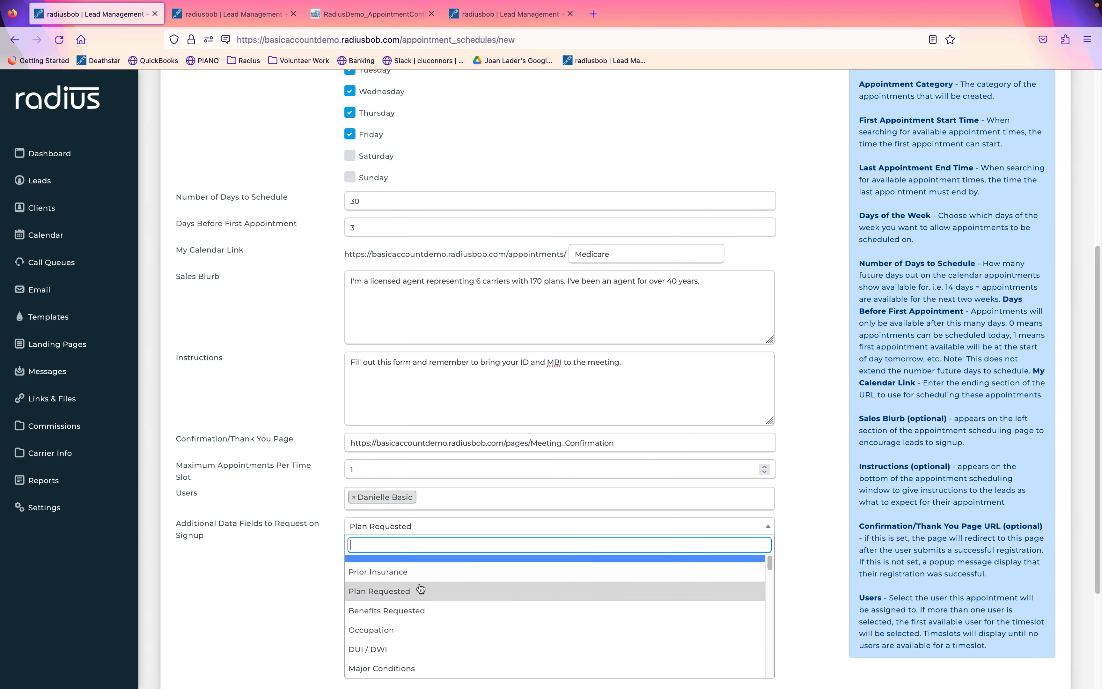
{"action": "left_click", "coordinate": [418, 612]}
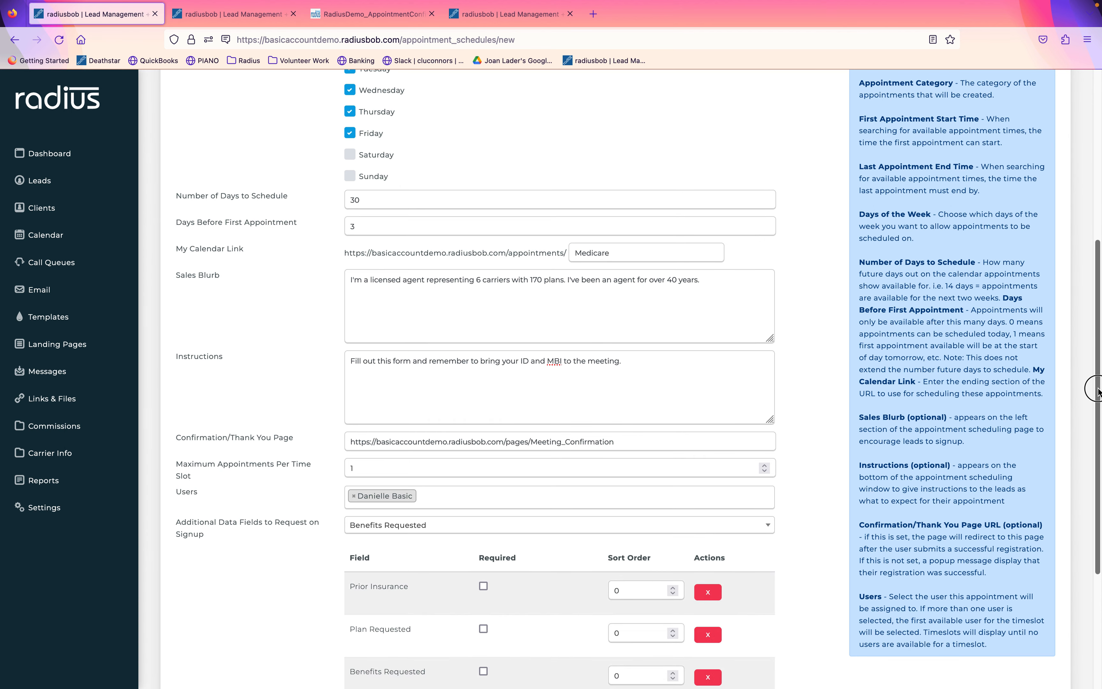
Set sort orders: Plan Requested 1, Benefits Requested 2, Prior Insurance 3.
{"action": "scroll", "coordinate": [1059, 520], "scroll_direction": "down", "scroll_amount": 5}
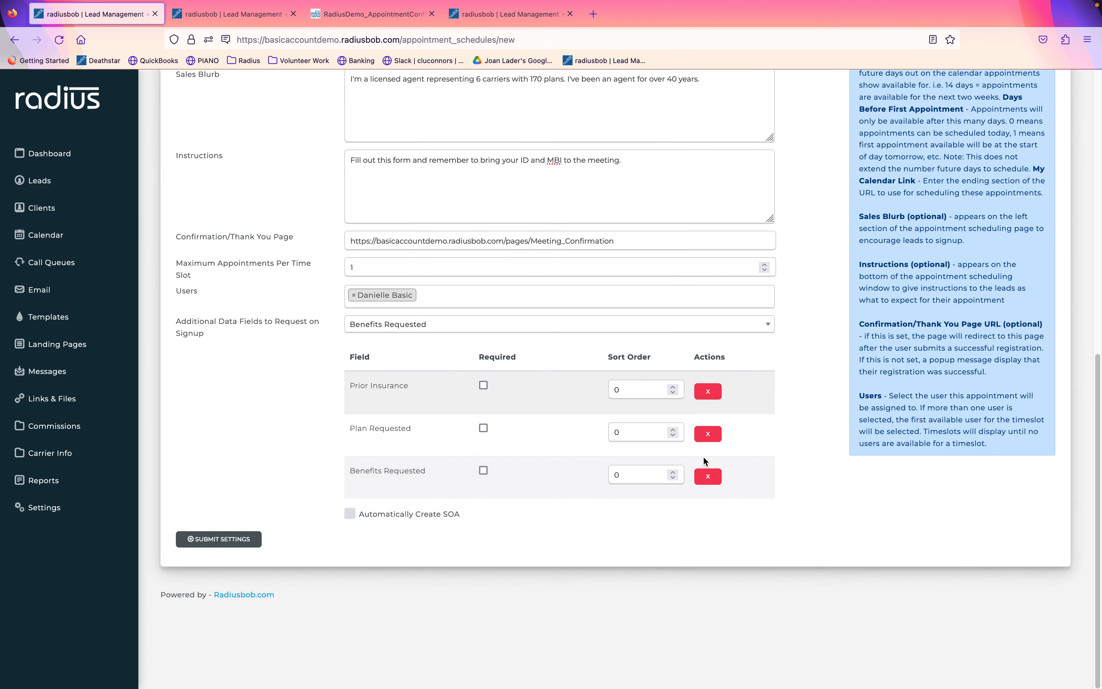
{"action": "double_click", "coordinate": [635, 434]}
{"action": "type", "text": "1"}
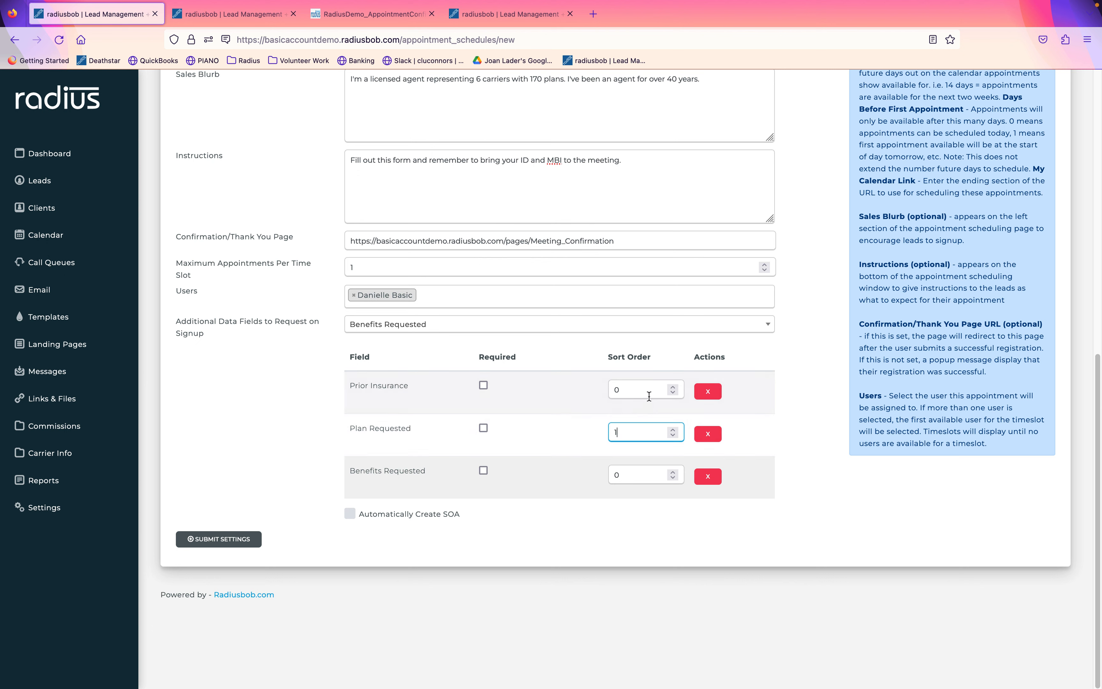
{"action": "double_click", "coordinate": [615, 392]}
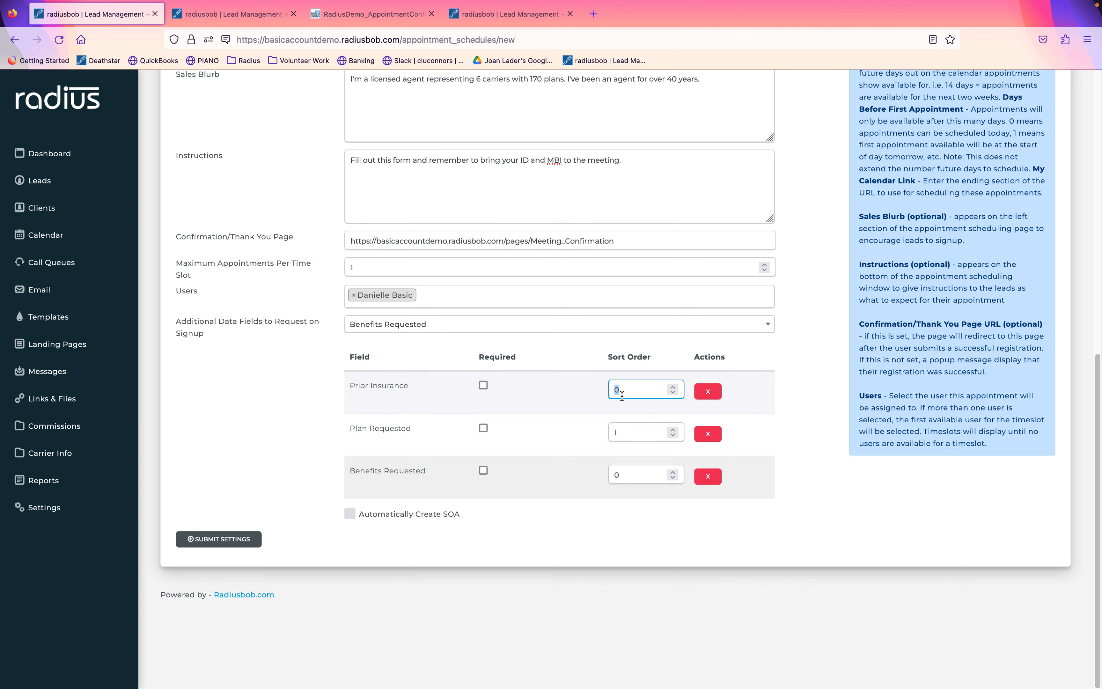
{"action": "double_click", "coordinate": [633, 474]}
{"action": "type", "text": "2"}
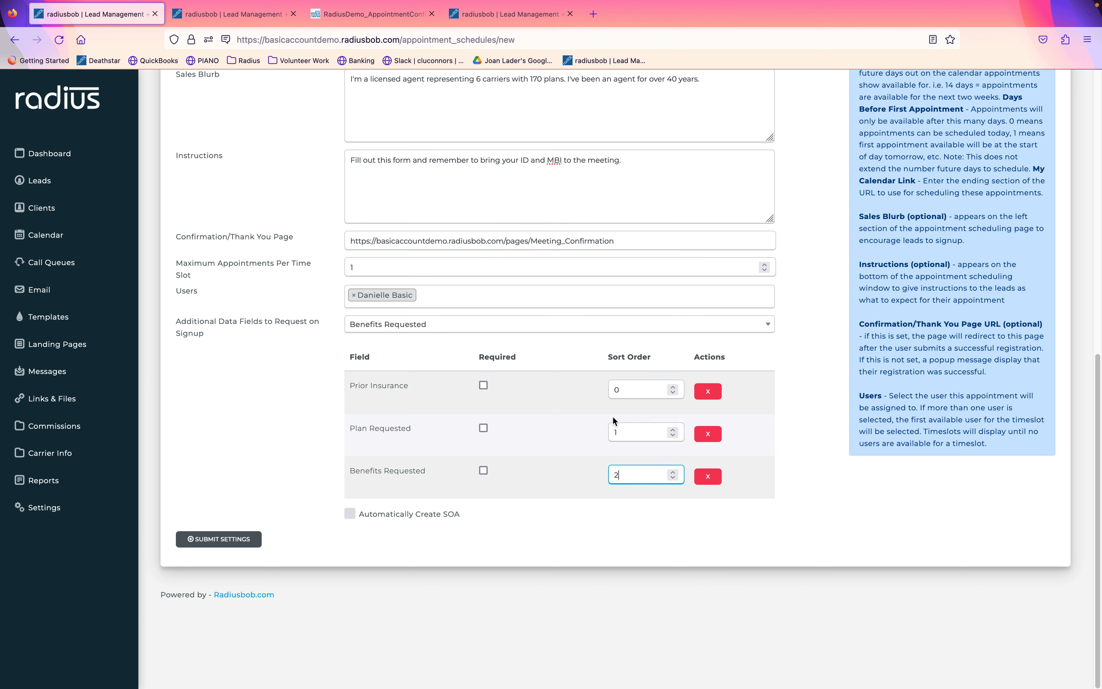
{"action": "double_click", "coordinate": [625, 391]}
{"action": "type", "text": "3"}
{"action": "left_click", "coordinate": [573, 533]}
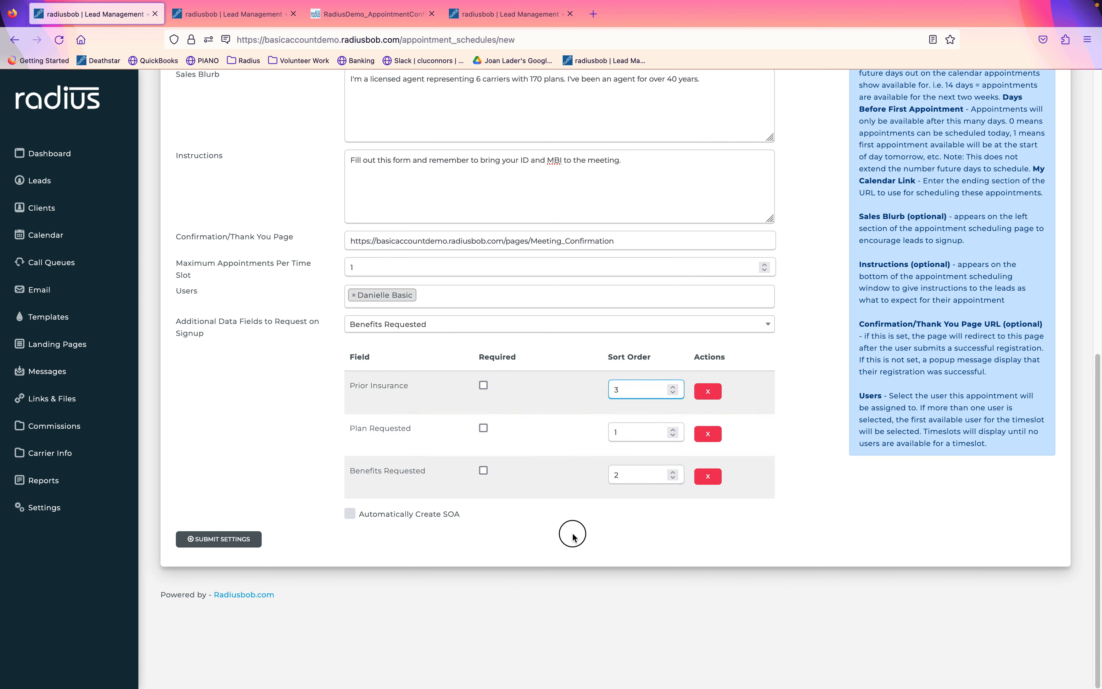
Turn on automatic SOA creation using the CA License rep ID and Online Scheduler contact method.
{"action": "left_click", "coordinate": [349, 514]}
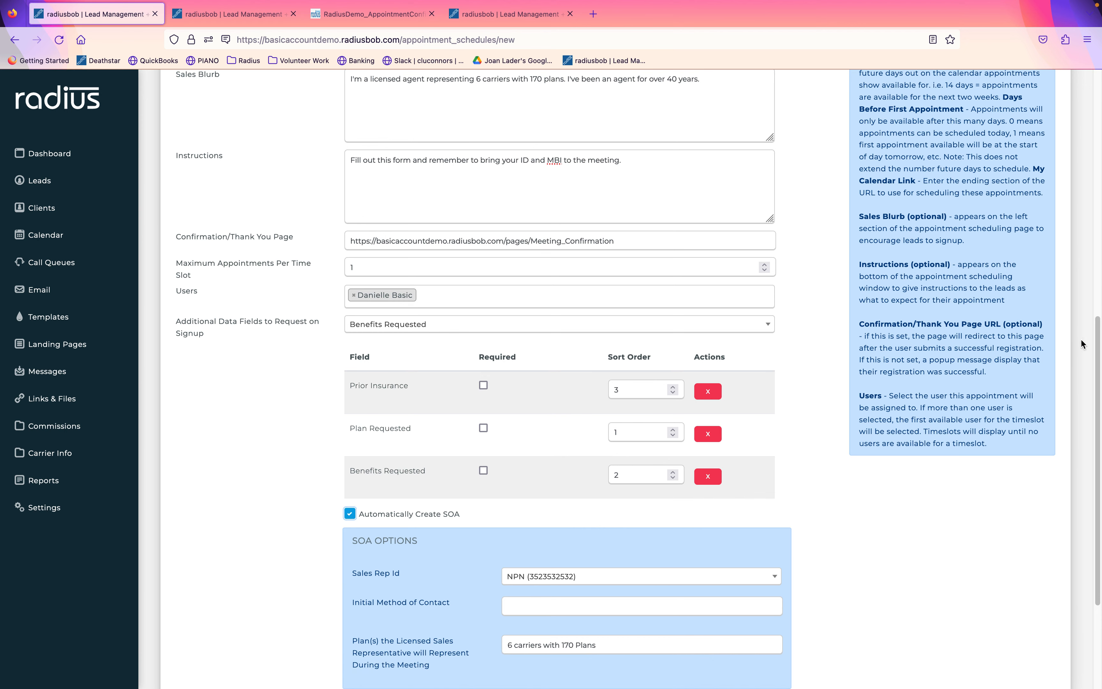
{"action": "left_click_drag", "start_coordinate": [1099, 329], "coordinate": [1093, 443]}
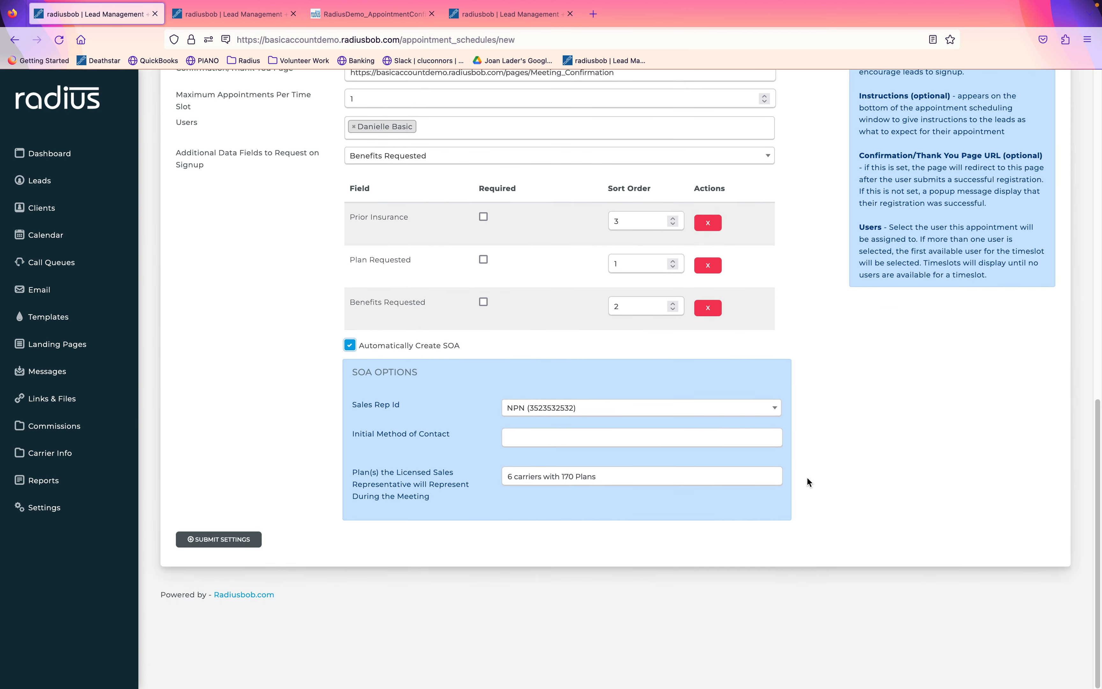
{"action": "left_click", "coordinate": [653, 411]}
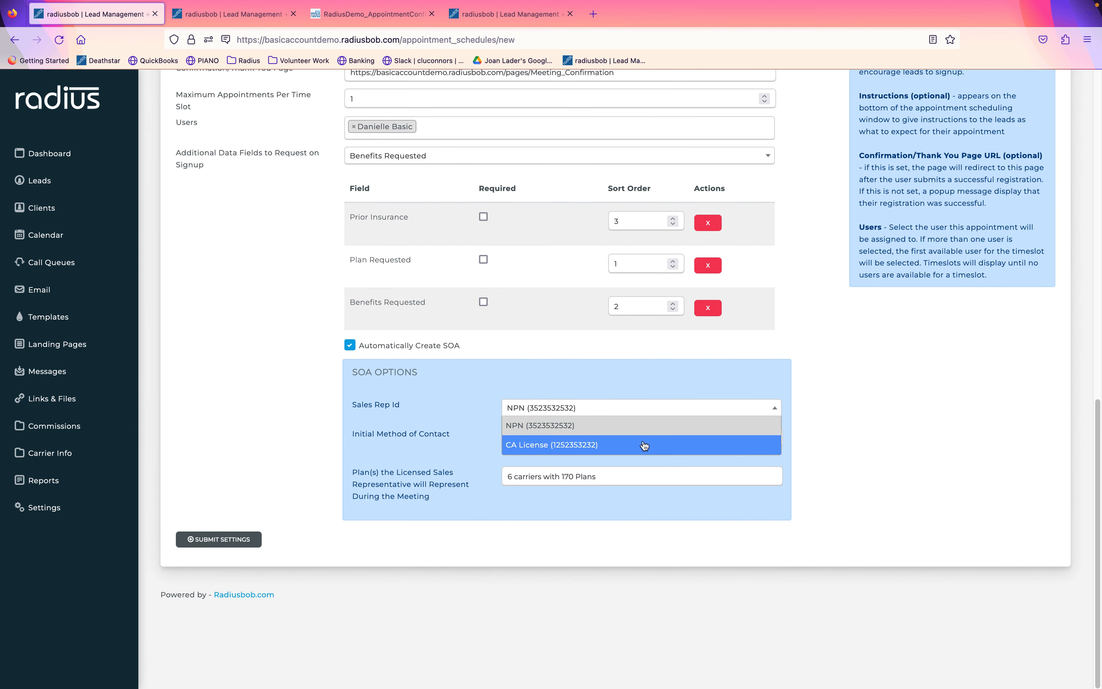
{"action": "left_click", "coordinate": [643, 452]}
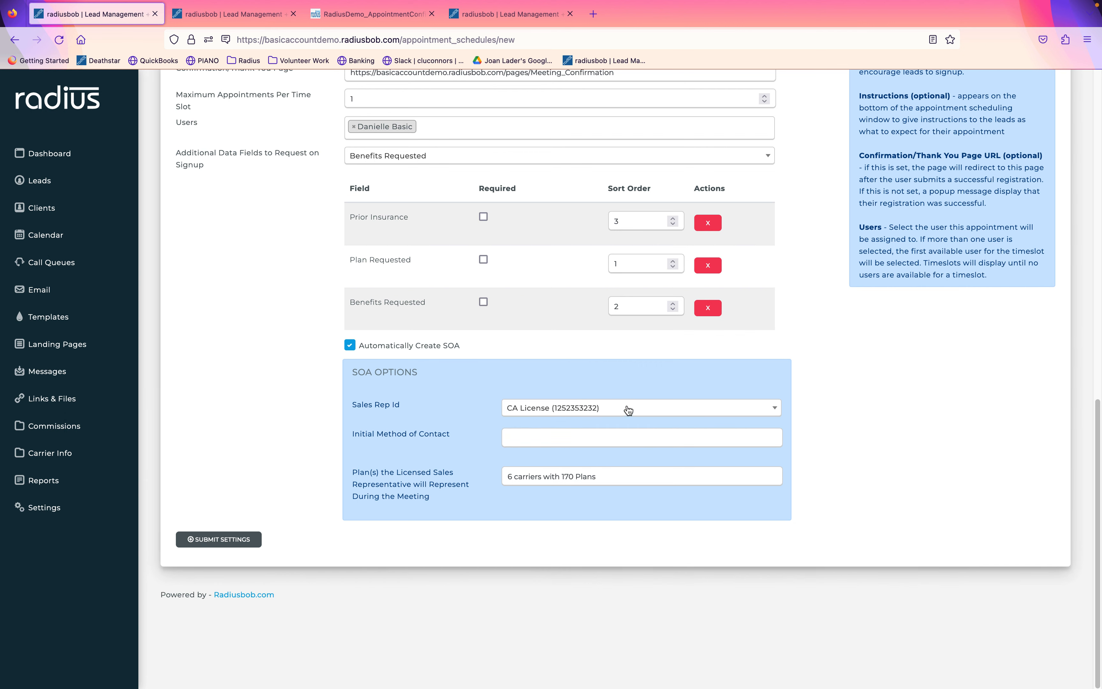
{"action": "left_click", "coordinate": [605, 435]}
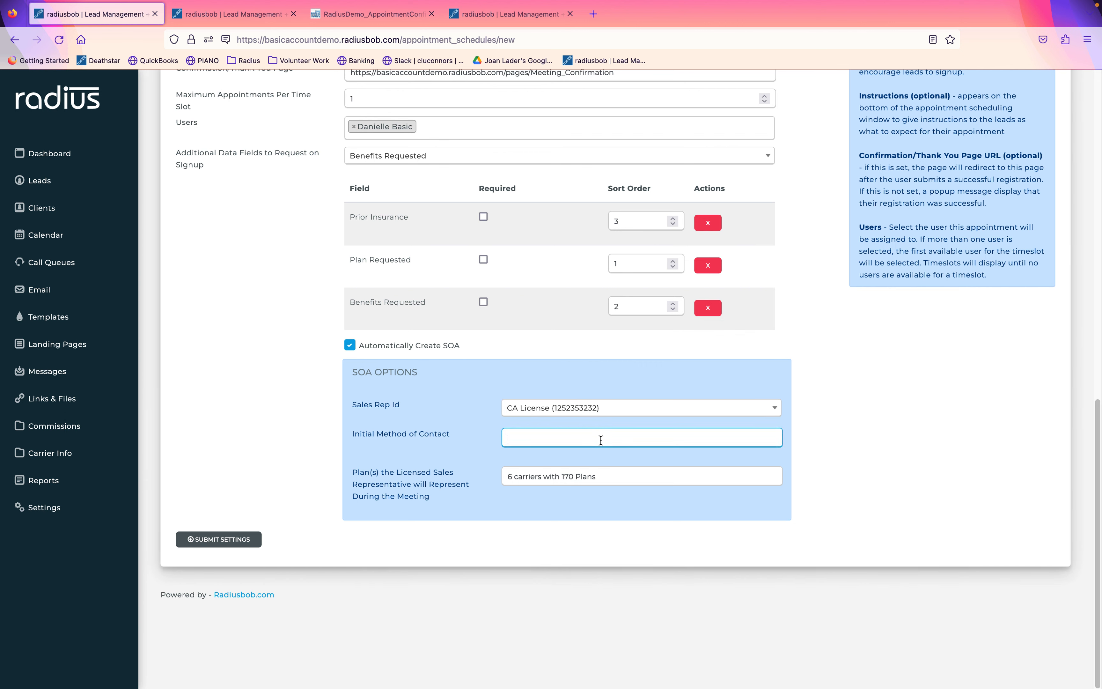
{"action": "type", "text": "on"}
{"action": "left_click", "coordinate": [585, 454]}
Change the plans text to '4 carriers with 98 Plans', save, and open the Medicare booking page.
{"action": "left_click_drag", "start_coordinate": [618, 478], "coordinate": [479, 461]}
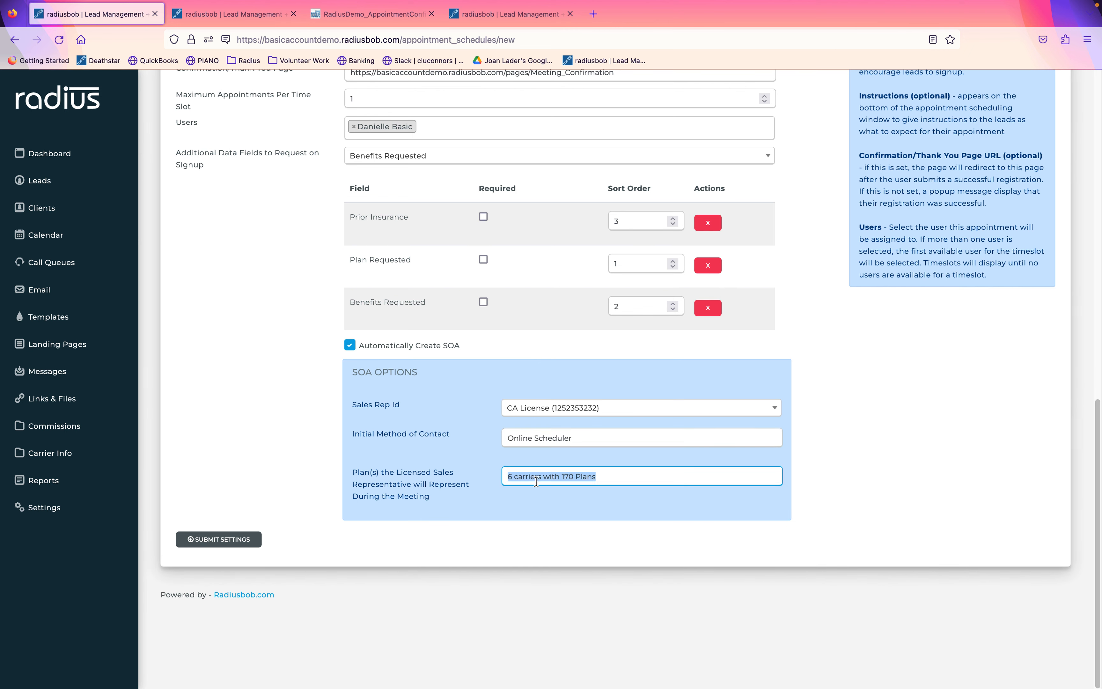
{"action": "left_click", "coordinate": [514, 476]}
{"action": "key", "text": "BackSpace"}
{"action": "key", "text": "BackSpace"}
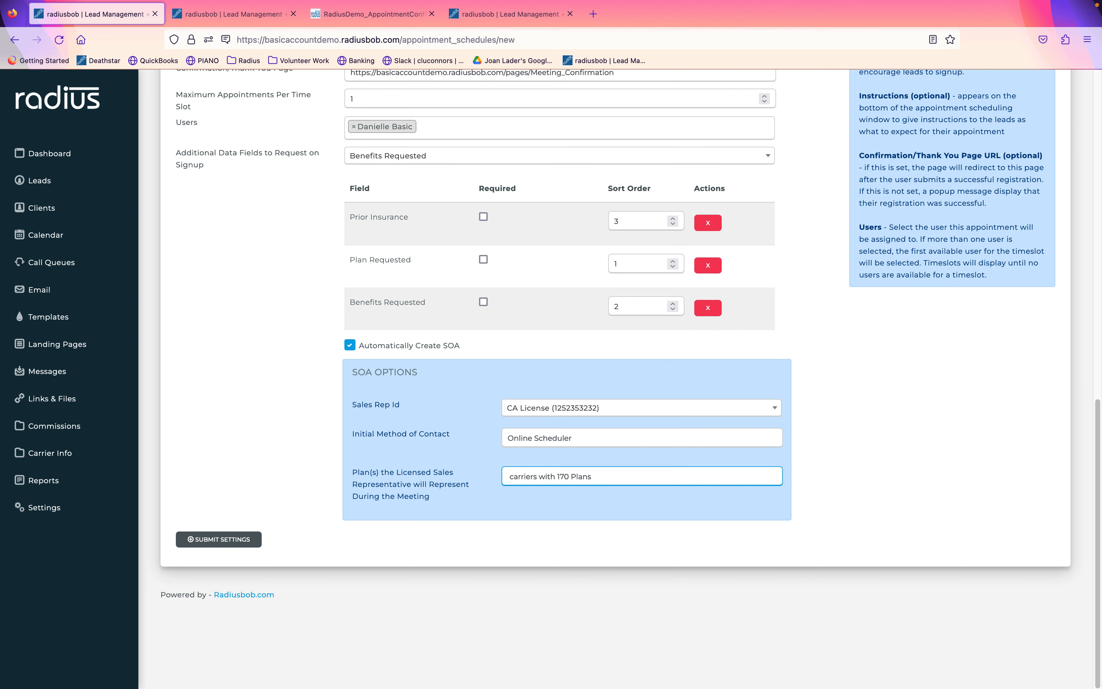
{"action": "type", "text": "4"}
{"action": "left_click_drag", "start_coordinate": [573, 477], "coordinate": [563, 476]}
{"action": "type", "text": "98"}
{"action": "left_click", "coordinate": [227, 539]}
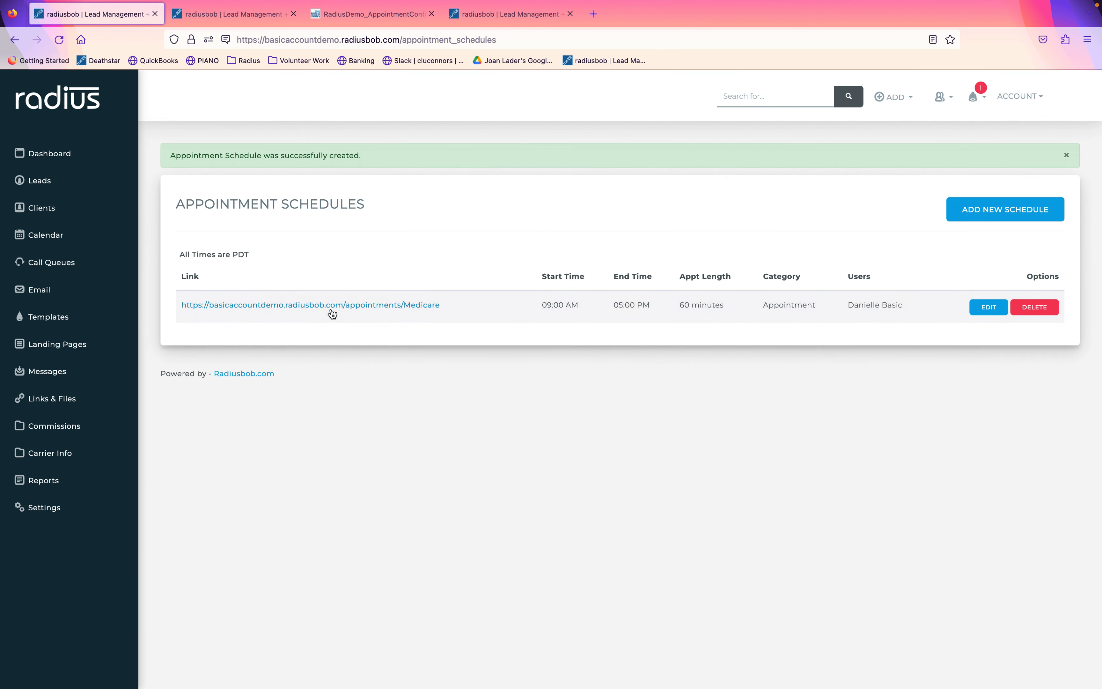
{"action": "left_click", "coordinate": [331, 311]}
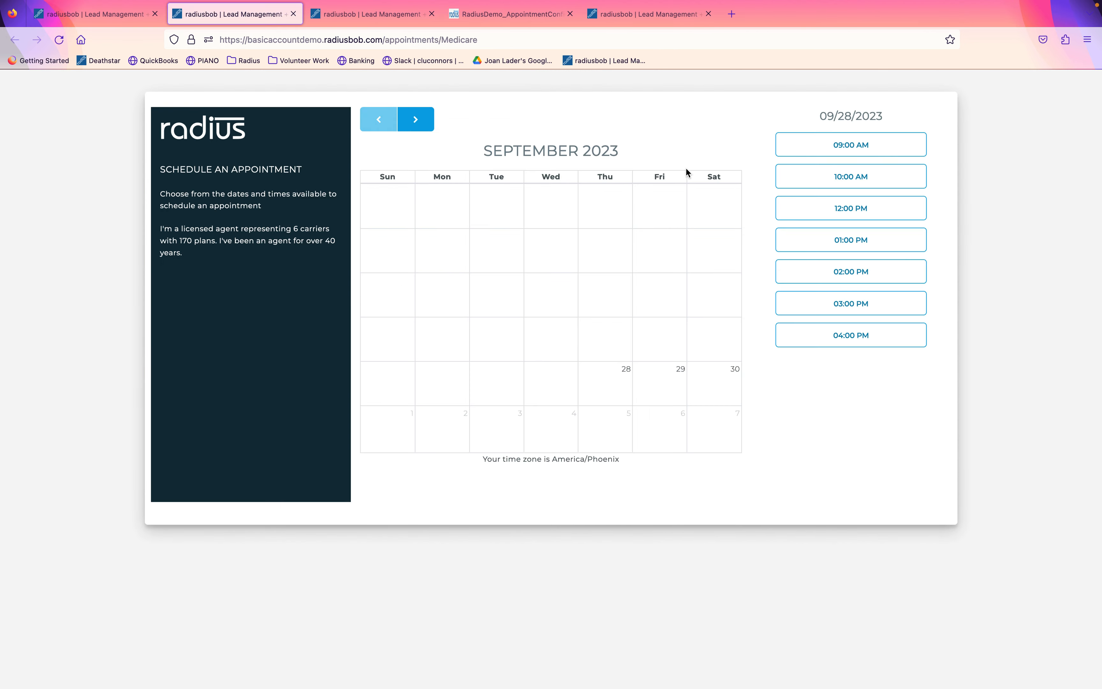
Book the 09/28/2023 12:00 PM slot and enter the booker's name and email address.
{"action": "left_click", "coordinate": [871, 211]}
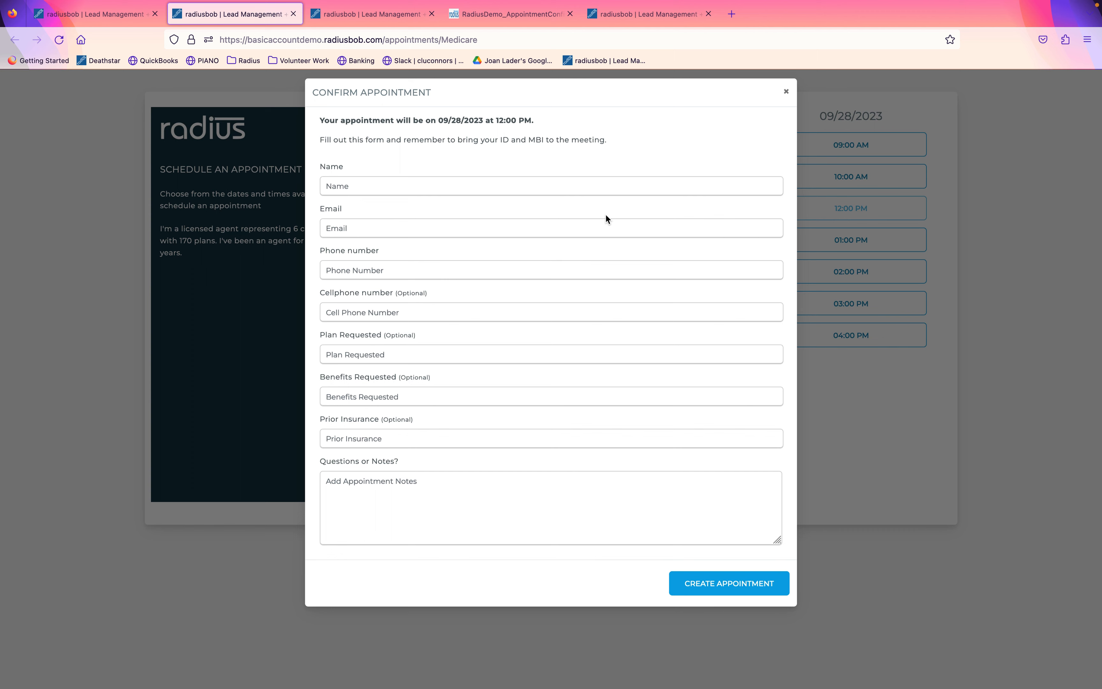
{"action": "left_click", "coordinate": [454, 187]}
{"action": "type", "text": "Sample"}
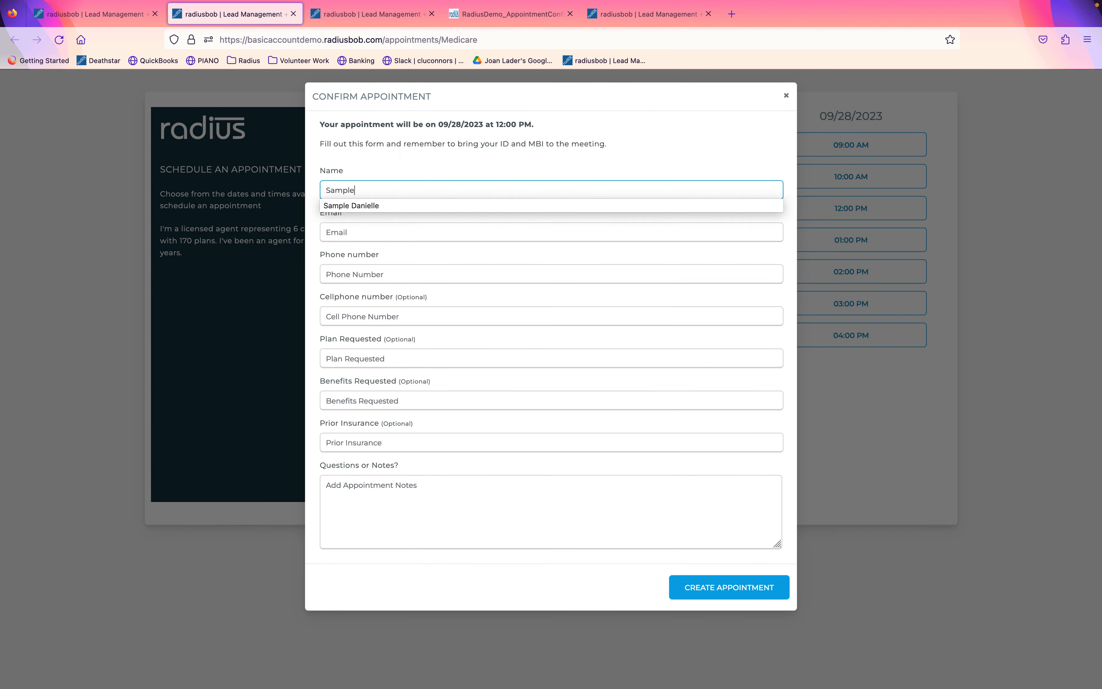
{"action": "type", "text": " Person"}
{"action": "key", "text": "Tab"}
{"action": "type", "text": "ema"}
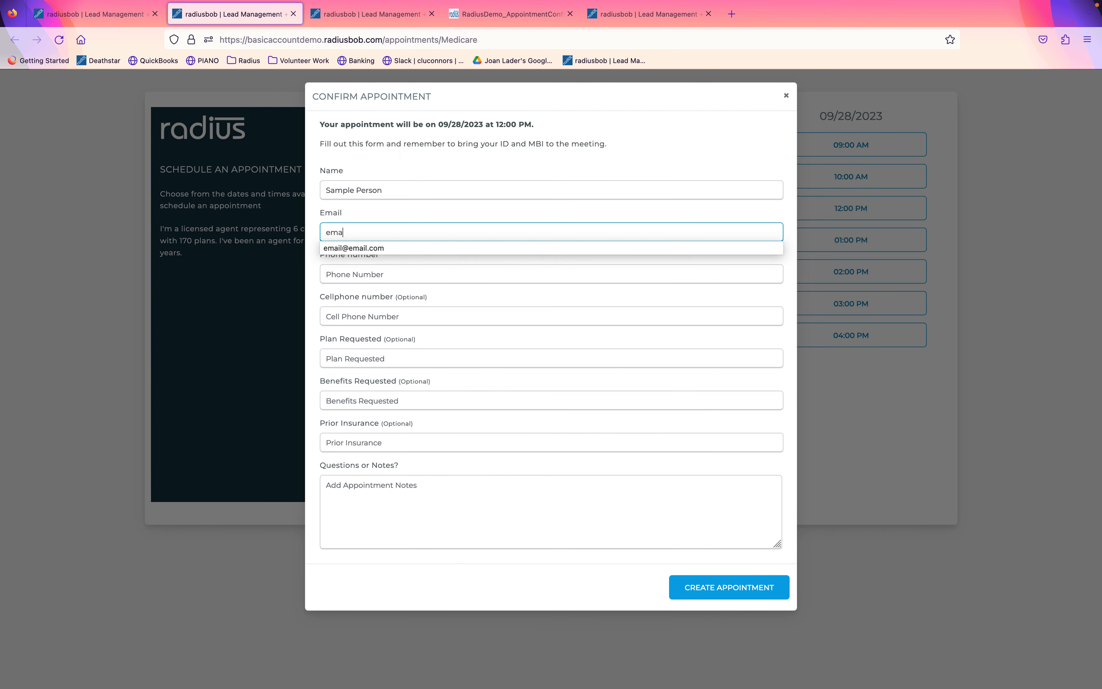
{"action": "type", "text": "il"}
{"action": "left_click", "coordinate": [429, 248]}
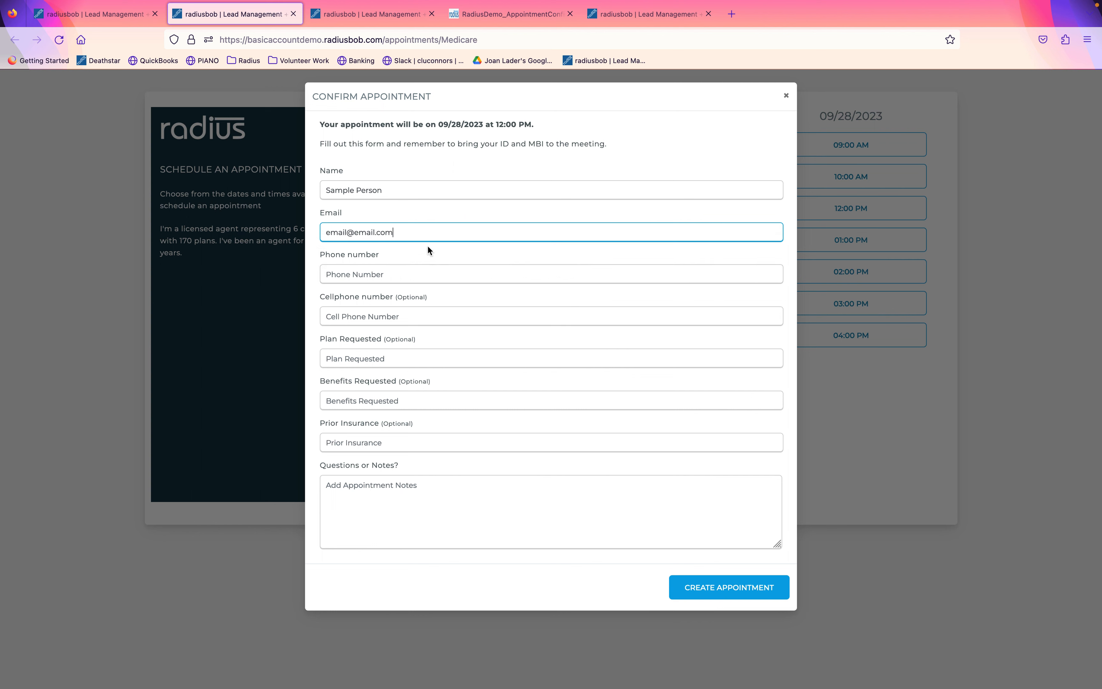
Enter the booker's phone number and 'employer plan PPO' as Prior Insurance, then submit the booking.
{"action": "left_click", "coordinate": [416, 274]}
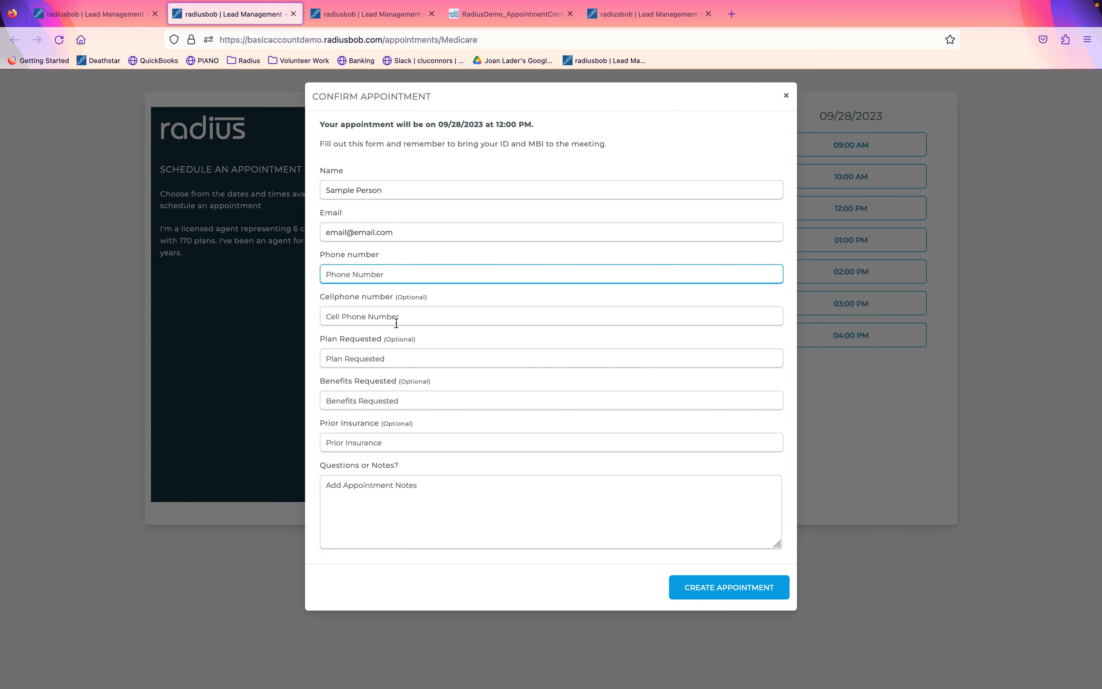
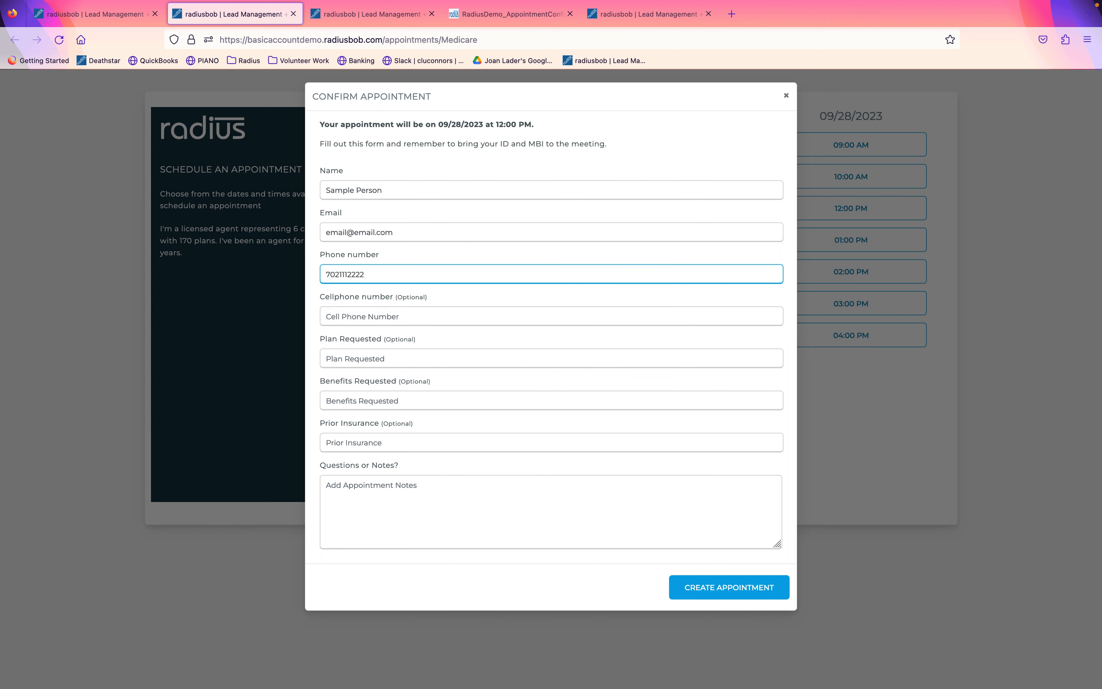
{"action": "left_click", "coordinate": [403, 442]}
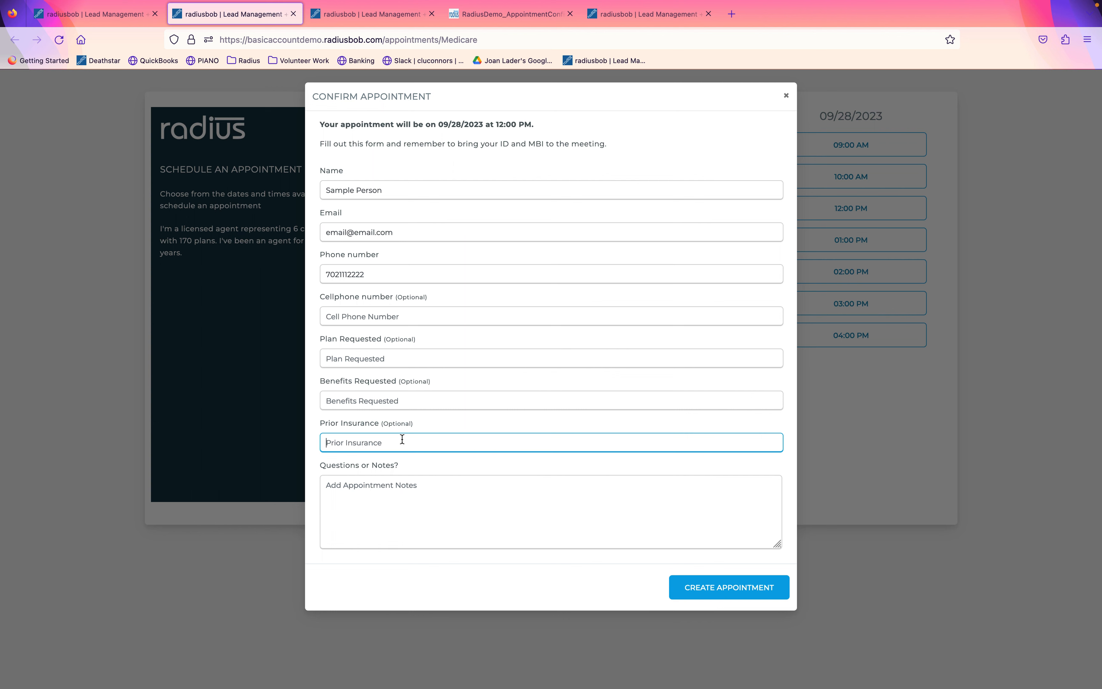
{"action": "type", "text": "emp"}
{"action": "left_click", "coordinate": [706, 585]}
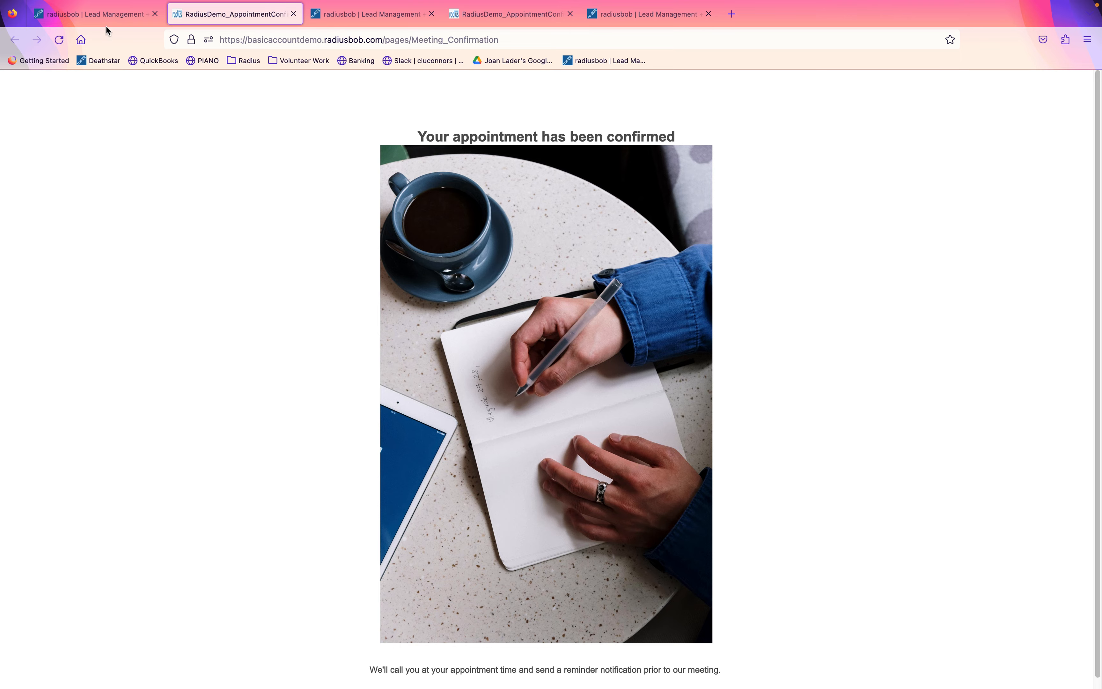
{"action": "left_click", "coordinate": [101, 14]}
Open the new lead's record from Leads and review its auto-created note and appointment task.
{"action": "left_click", "coordinate": [50, 180]}
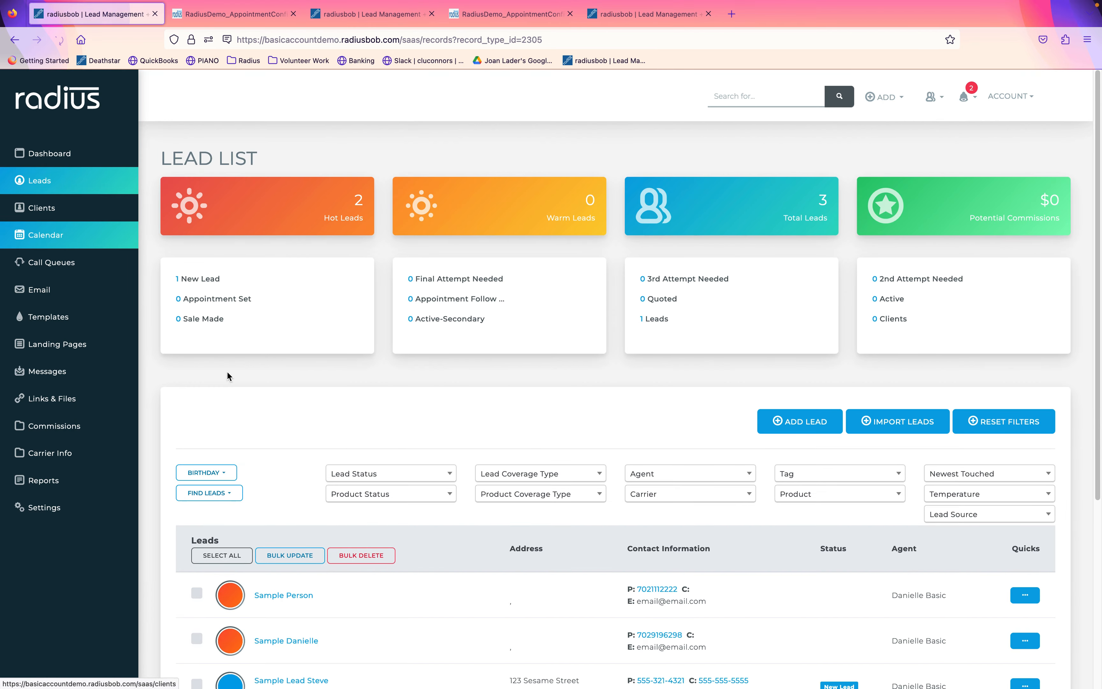
{"action": "left_click", "coordinate": [291, 596]}
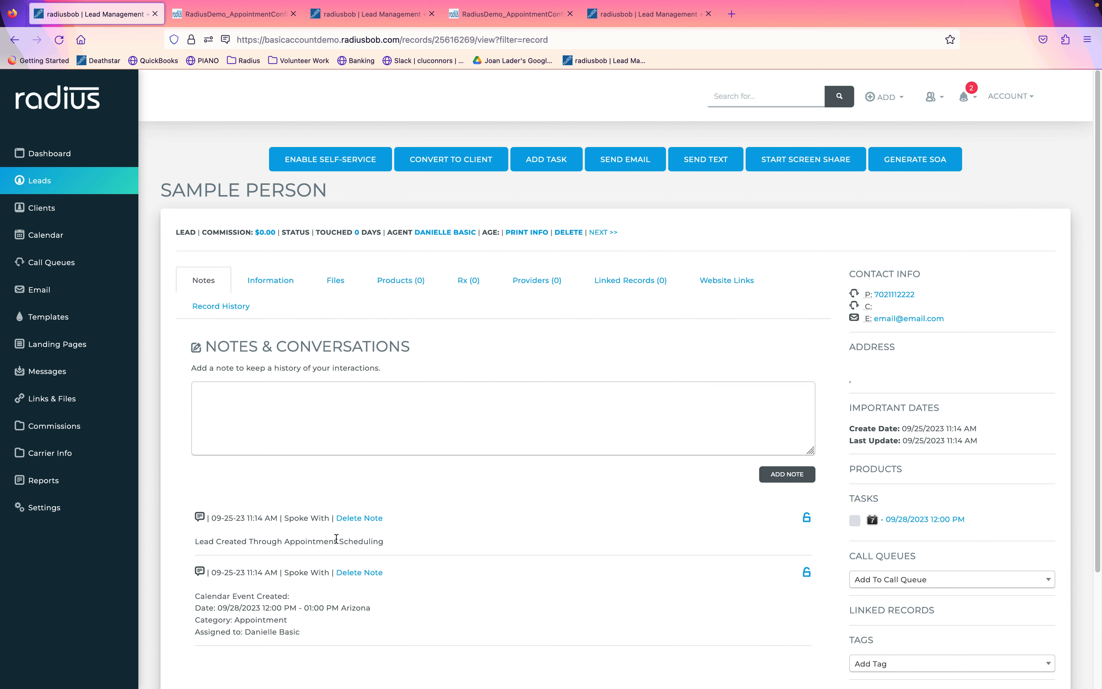
{"action": "left_click_drag", "start_coordinate": [396, 549], "coordinate": [190, 504]}
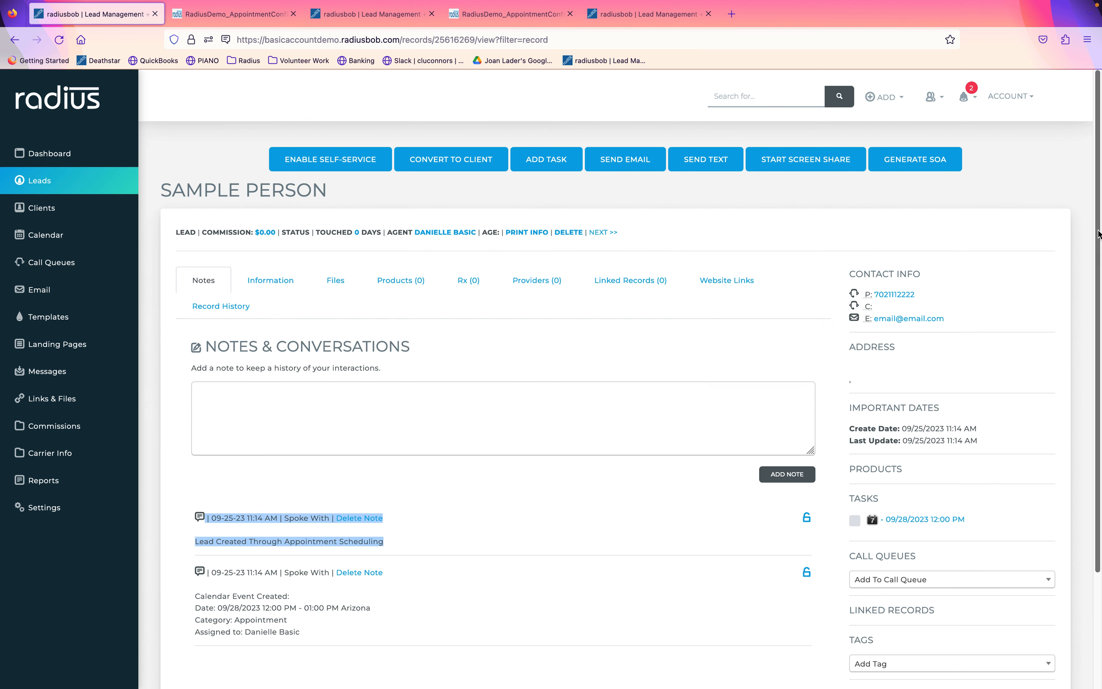
{"action": "scroll", "coordinate": [1093, 296], "scroll_direction": "down", "scroll_amount": 3}
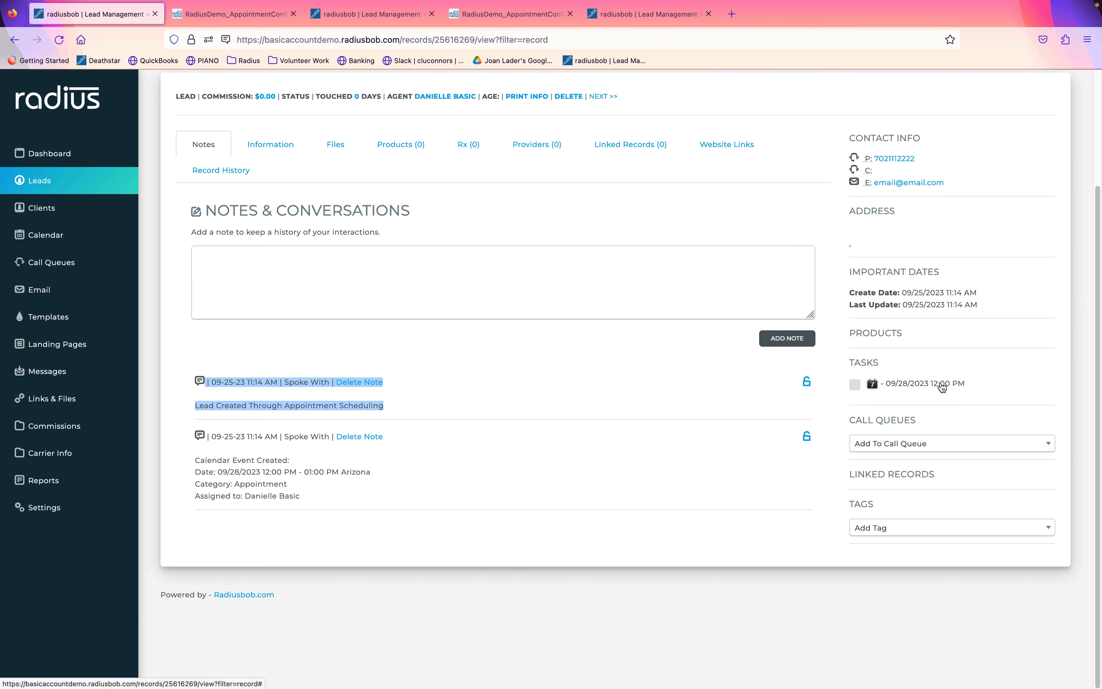
{"action": "left_click", "coordinate": [942, 384]}
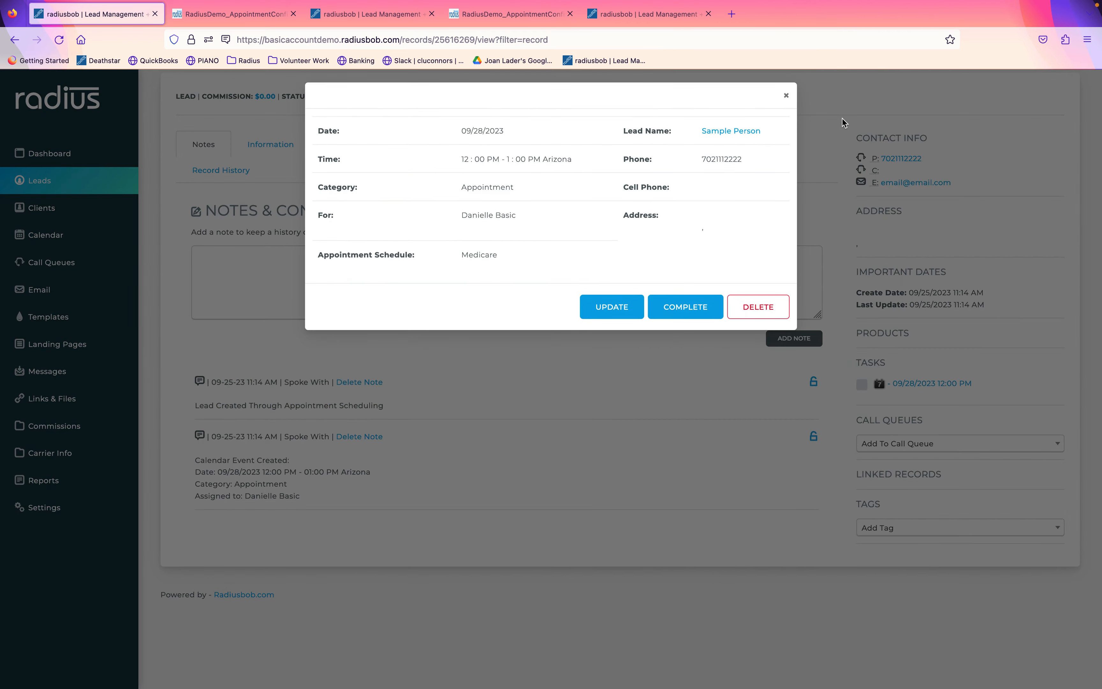
{"action": "left_click", "coordinate": [786, 96]}
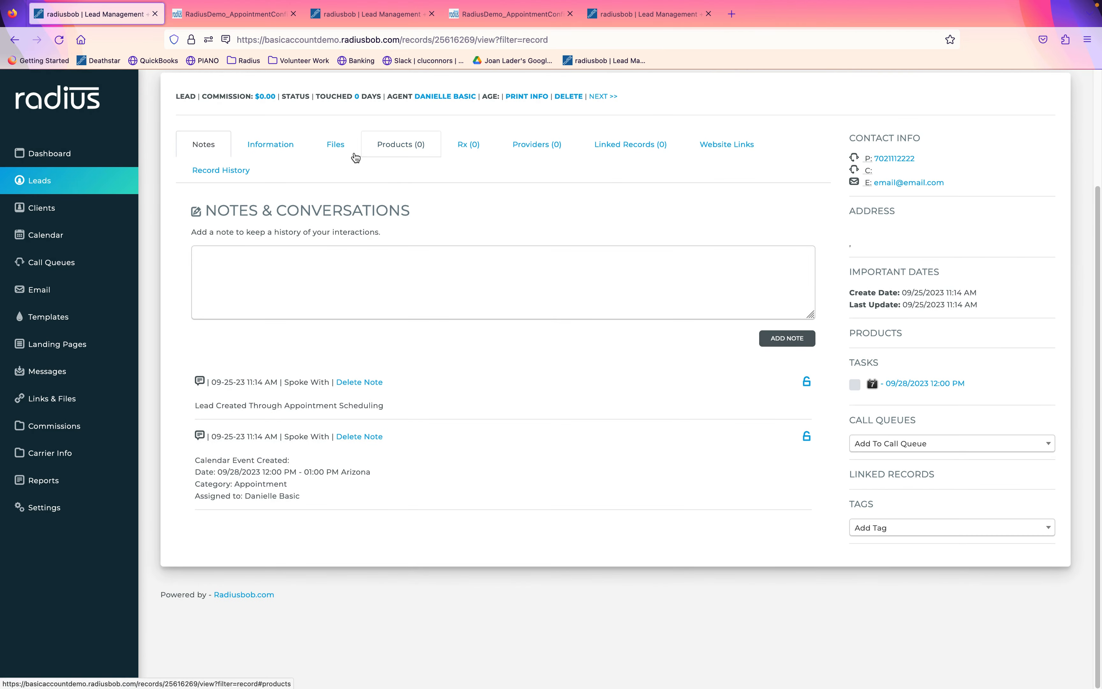
In the lead's Files, try texting the requested SOA and dismiss the invalid cell phone error.
{"action": "left_click", "coordinate": [340, 151]}
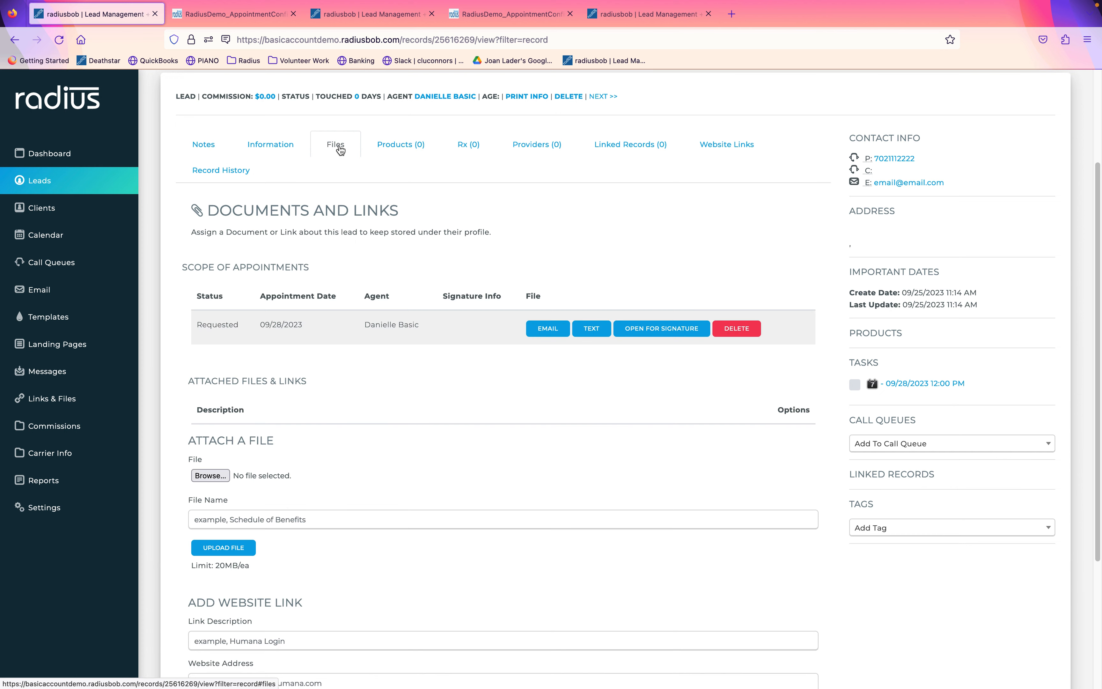
{"action": "left_click_drag", "start_coordinate": [445, 322], "coordinate": [173, 327]}
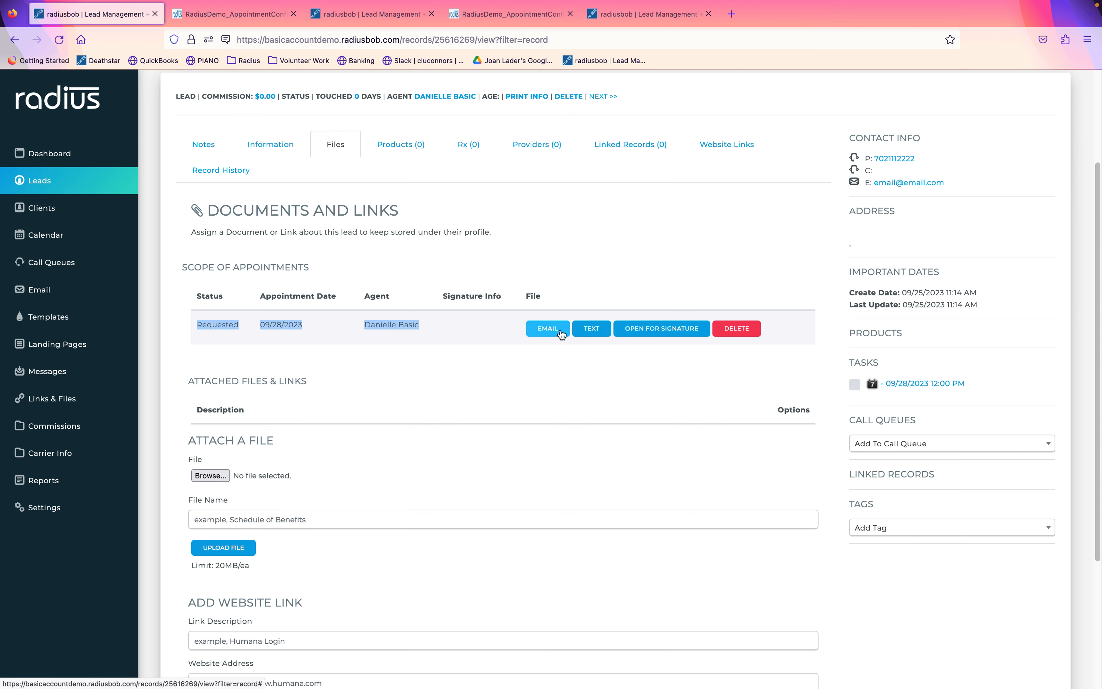
{"action": "left_click", "coordinate": [589, 331]}
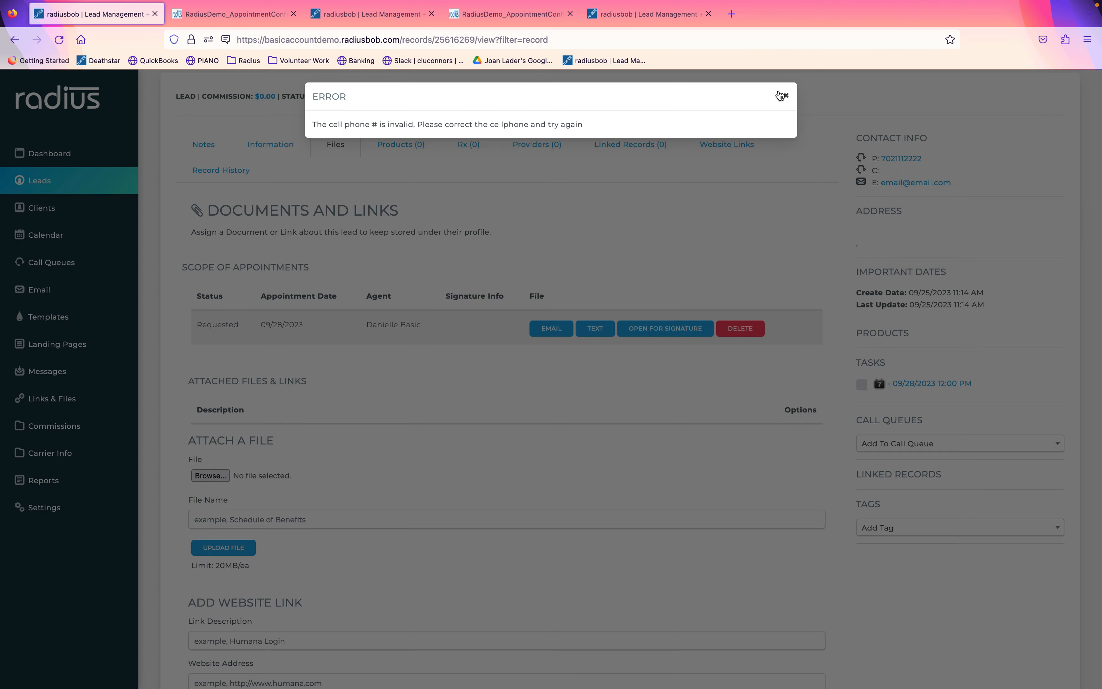
{"action": "left_click", "coordinate": [781, 96]}
Open the scope of appointment, sign it with the beneficiary's name, and submit it.
{"action": "left_click", "coordinate": [668, 328]}
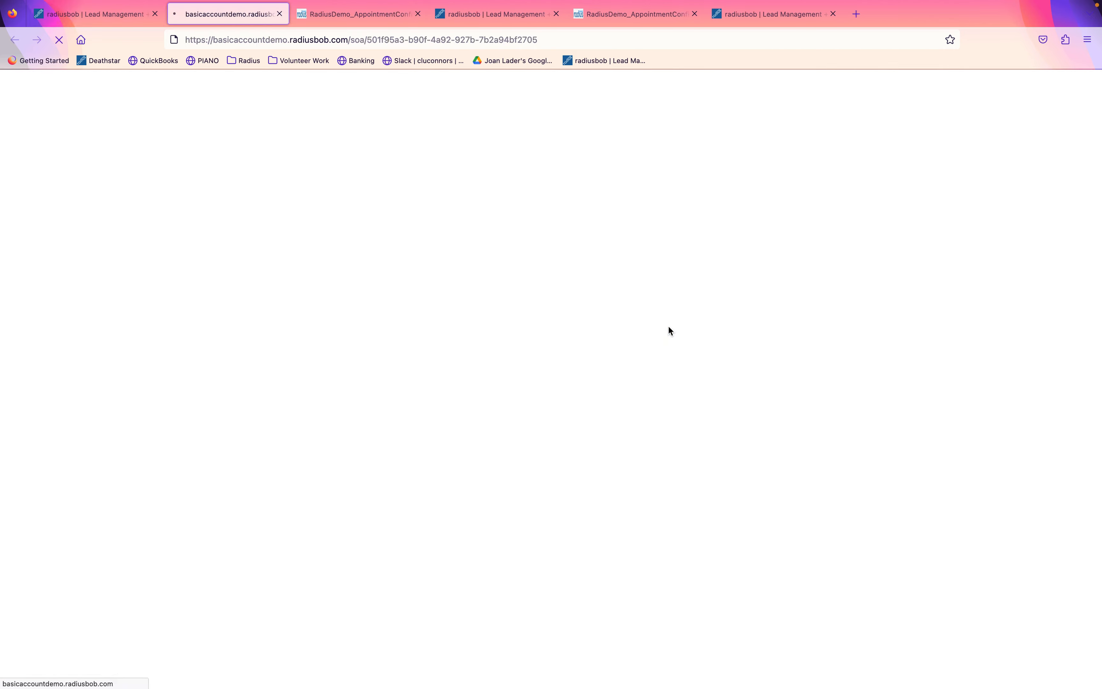
{"action": "left_click", "coordinate": [417, 489]}
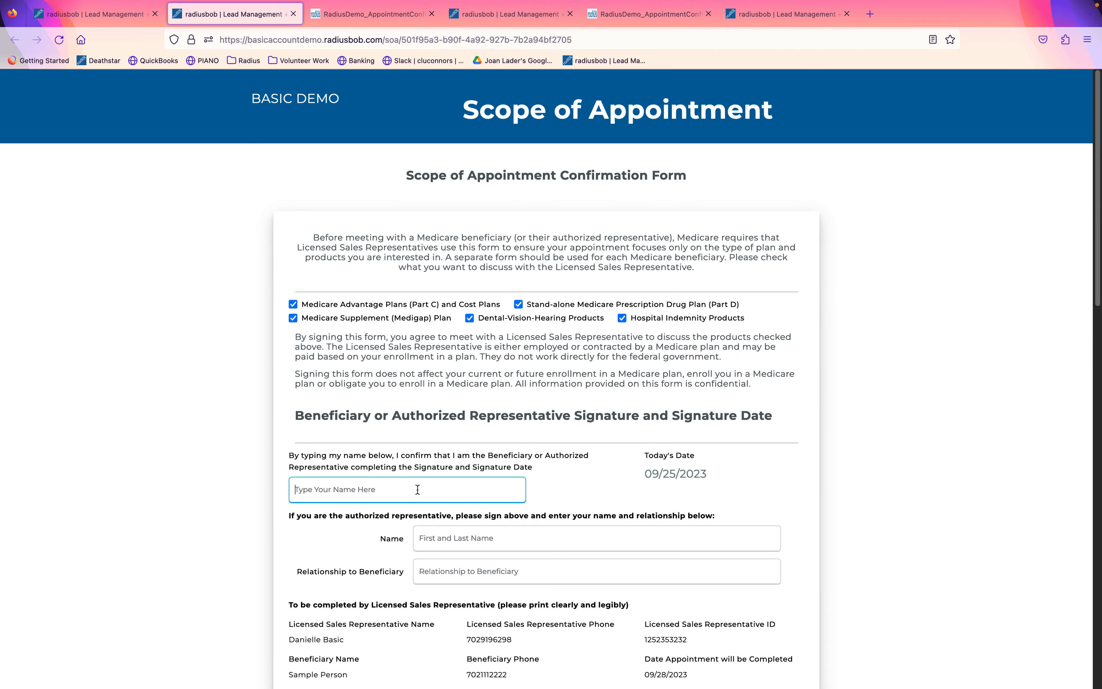
{"action": "type", "text": "danielle"}
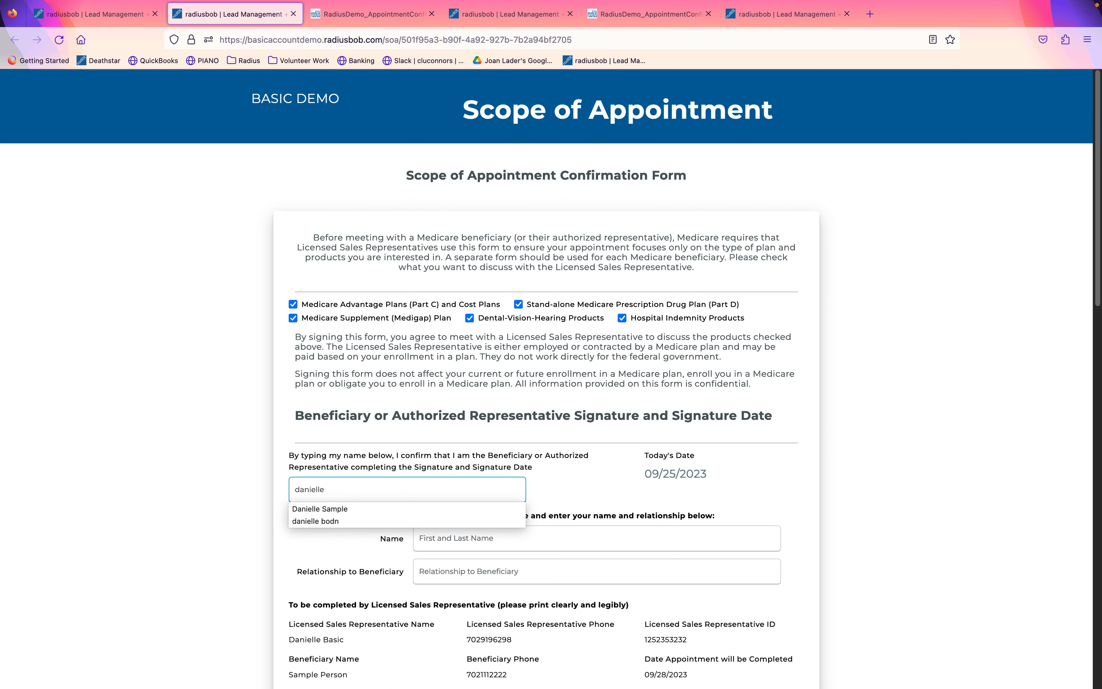
{"action": "type", "text": " sample"}
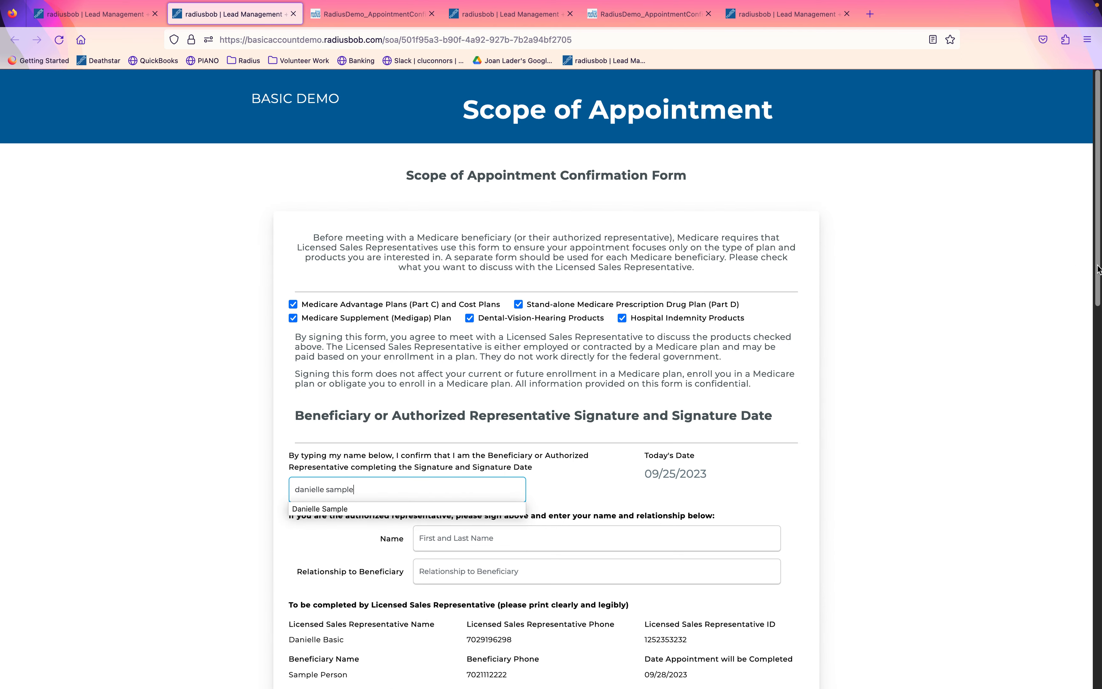
{"action": "scroll", "coordinate": [1066, 265], "scroll_direction": "down", "scroll_amount": 15}
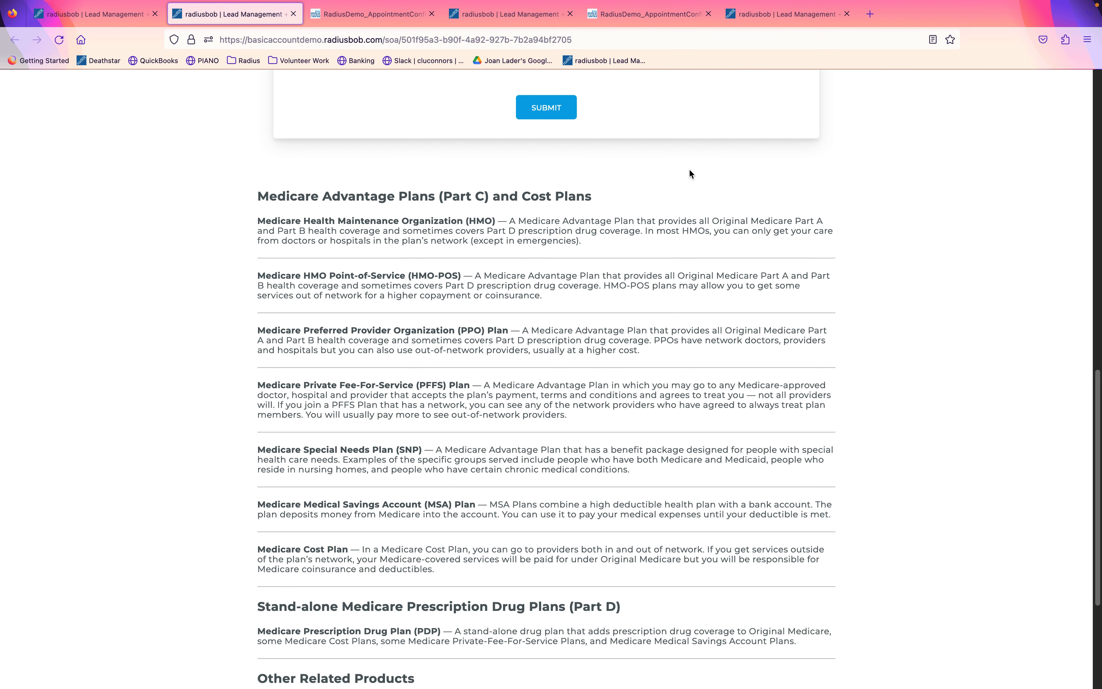
{"action": "left_click", "coordinate": [545, 109]}
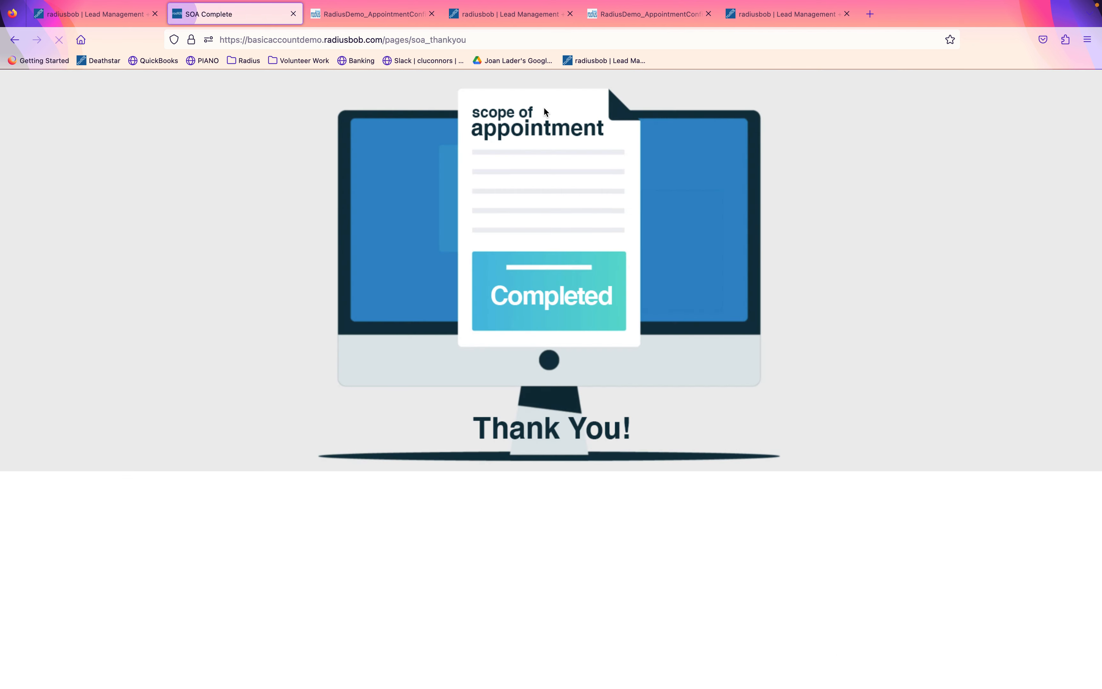
Reload the lead's Files to confirm the SOA is Complete, signed 09/25/2023 at 11:14 AM.
{"action": "left_click", "coordinate": [112, 49]}
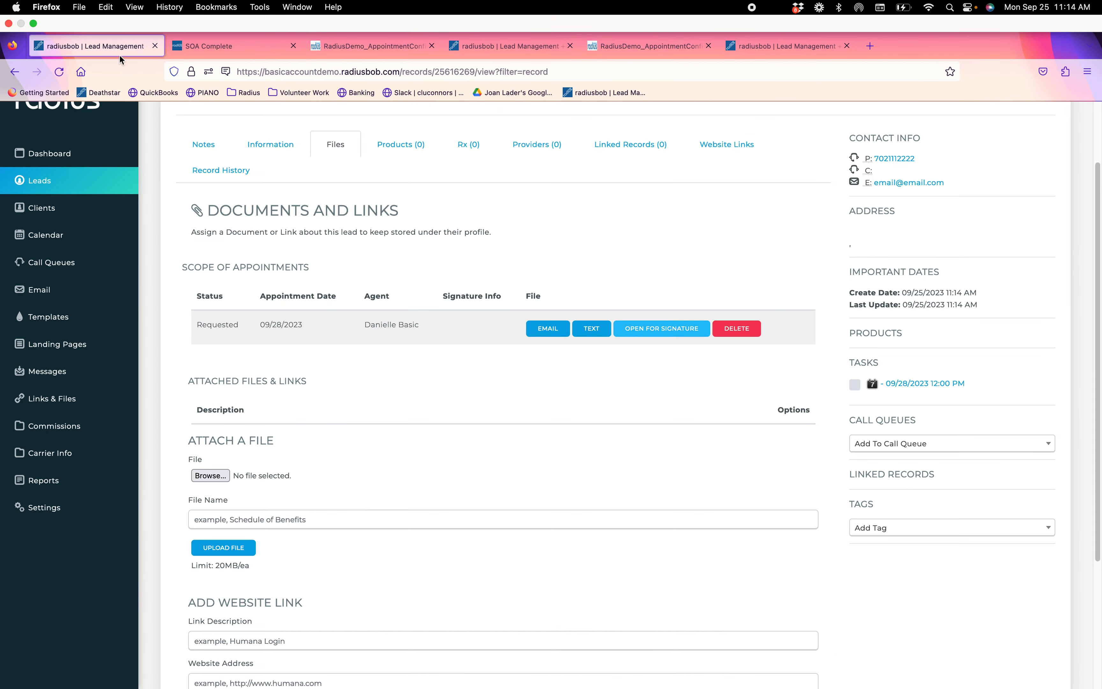
{"action": "left_click", "coordinate": [271, 147]}
{"action": "left_click", "coordinate": [324, 149]}
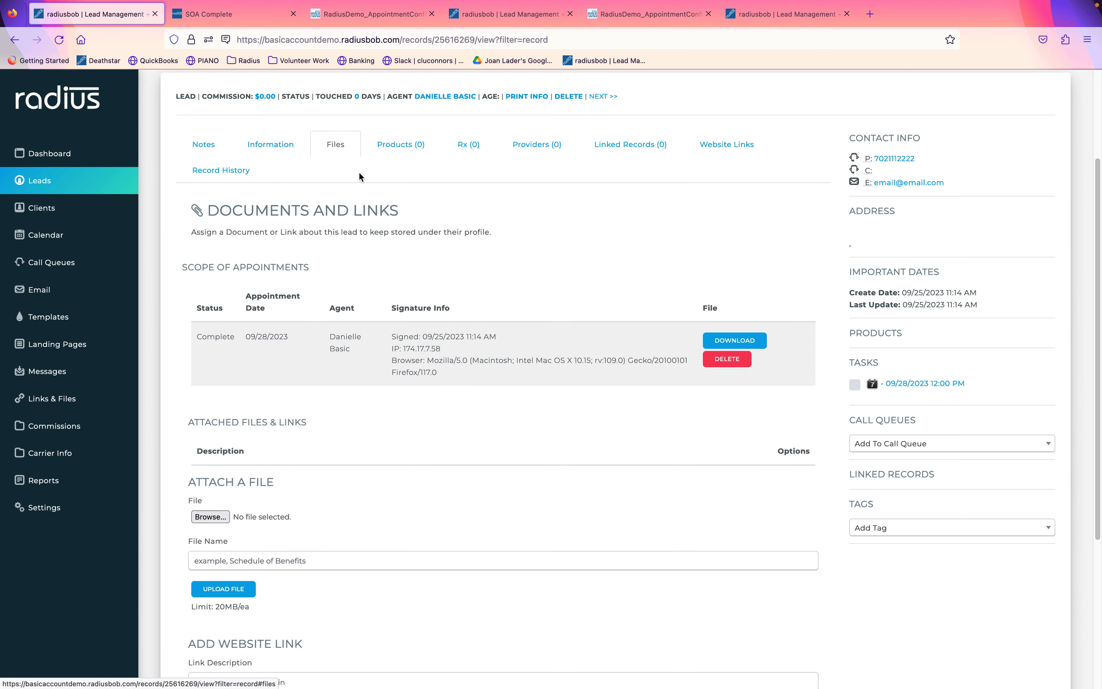
{"action": "left_click_drag", "start_coordinate": [440, 367], "coordinate": [394, 333]}
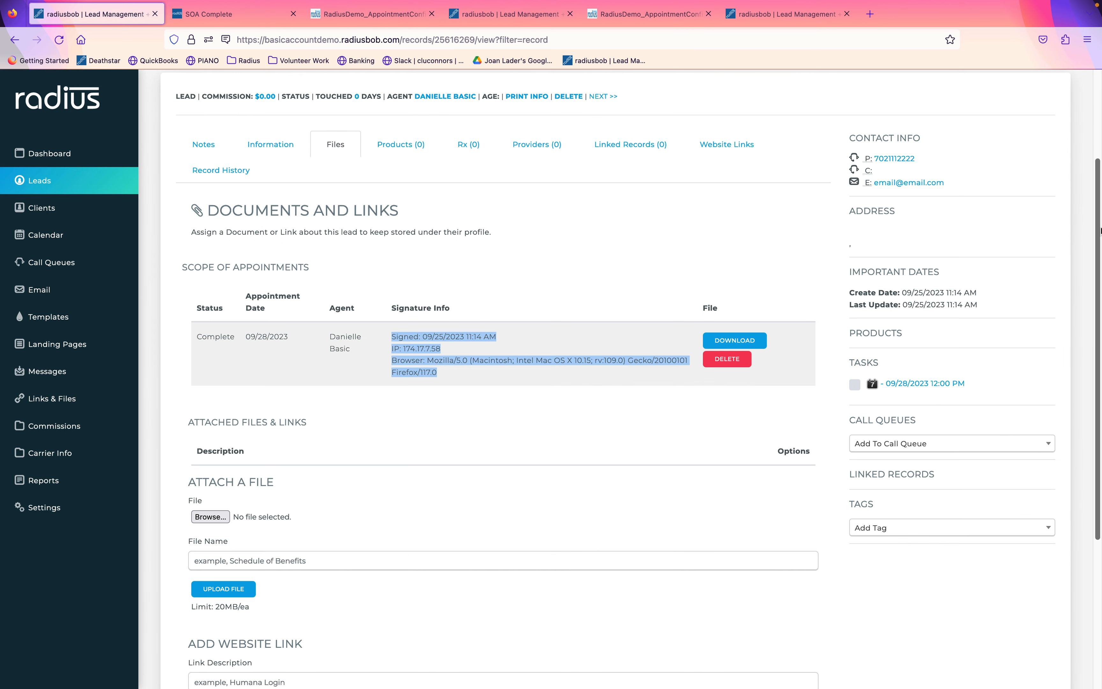
{"action": "scroll", "coordinate": [1097, 229], "scroll_direction": "up", "scroll_amount": 5}
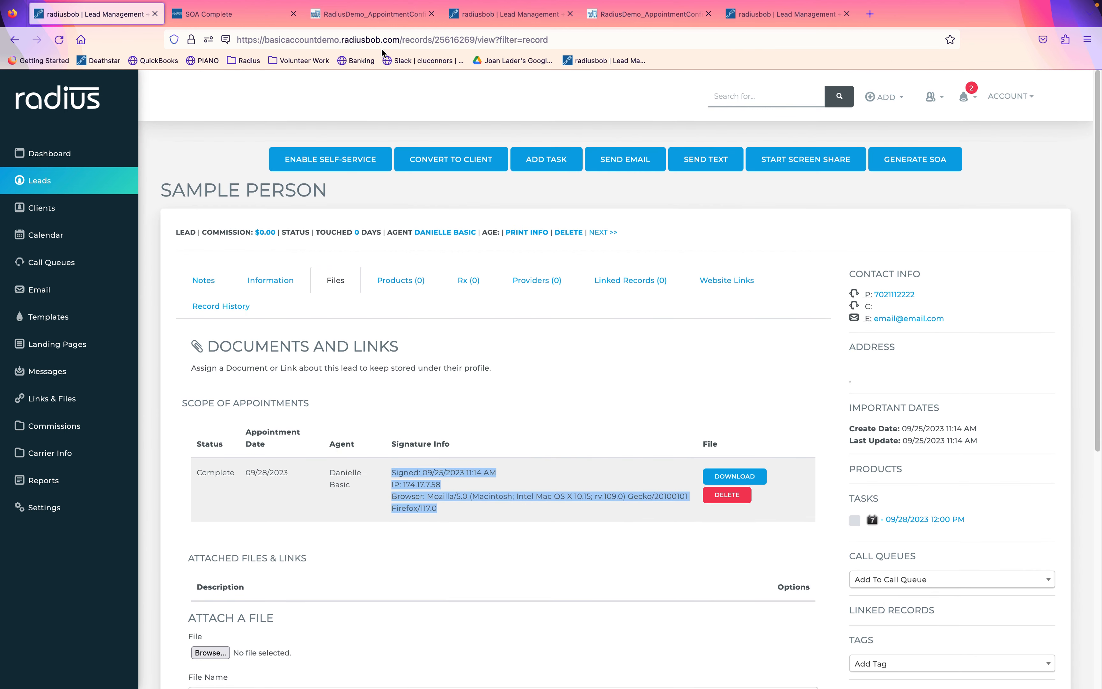
{"action": "left_click", "coordinate": [294, 14]}
{"action": "left_click", "coordinate": [294, 14]}
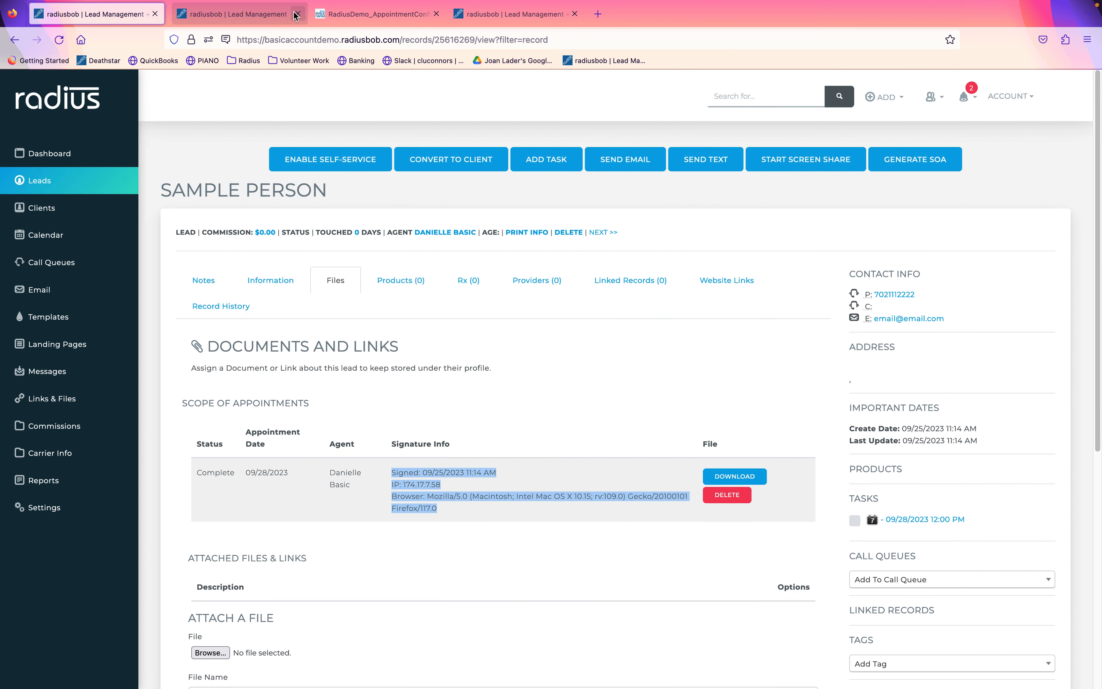
Switch to the bestinsuranceever account and browse its Optional Features settings.
{"action": "left_click", "coordinate": [271, 17]}
{"action": "left_click", "coordinate": [494, 18]}
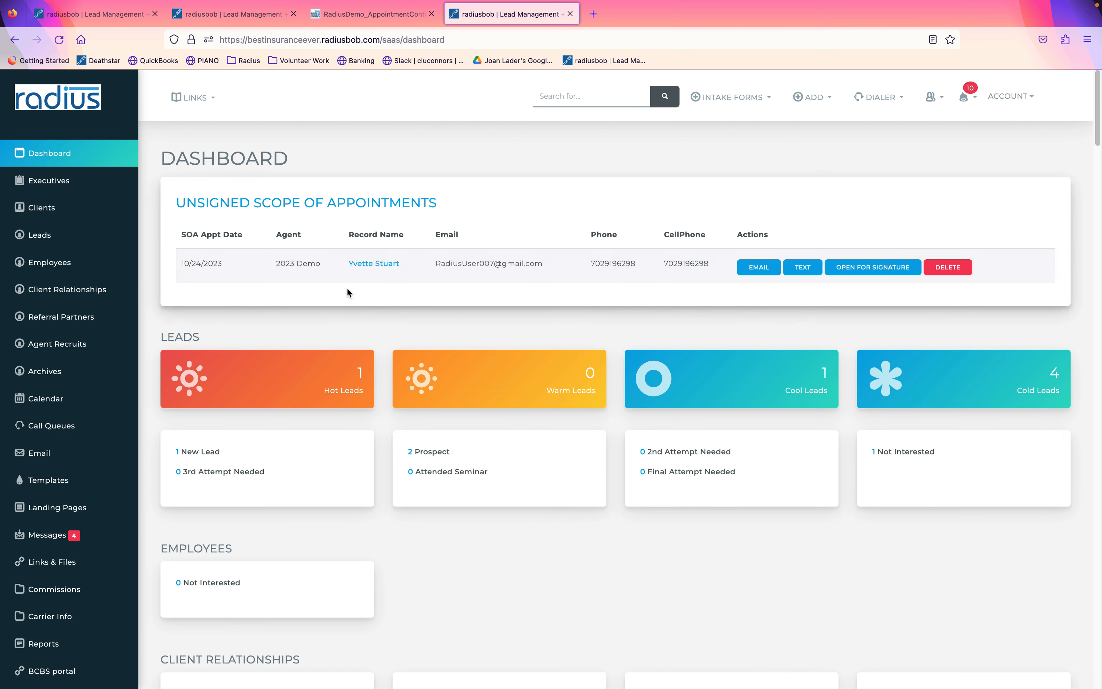
{"action": "left_click", "coordinate": [131, 324]}
{"action": "left_click_drag", "start_coordinate": [131, 324], "coordinate": [128, 482]}
{"action": "left_click", "coordinate": [49, 615]}
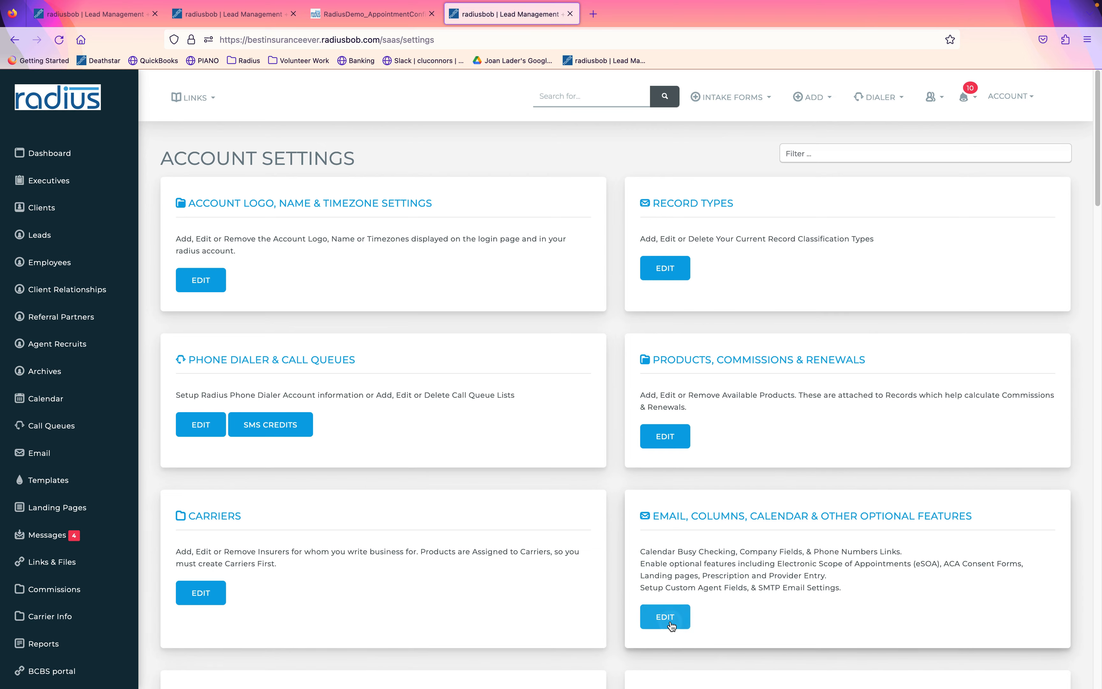
{"action": "left_click", "coordinate": [666, 617]}
{"action": "left_click_drag", "start_coordinate": [1097, 205], "coordinate": [1088, 380]}
{"action": "scroll", "coordinate": [729, 346], "scroll_direction": "down", "scroll_amount": 3}
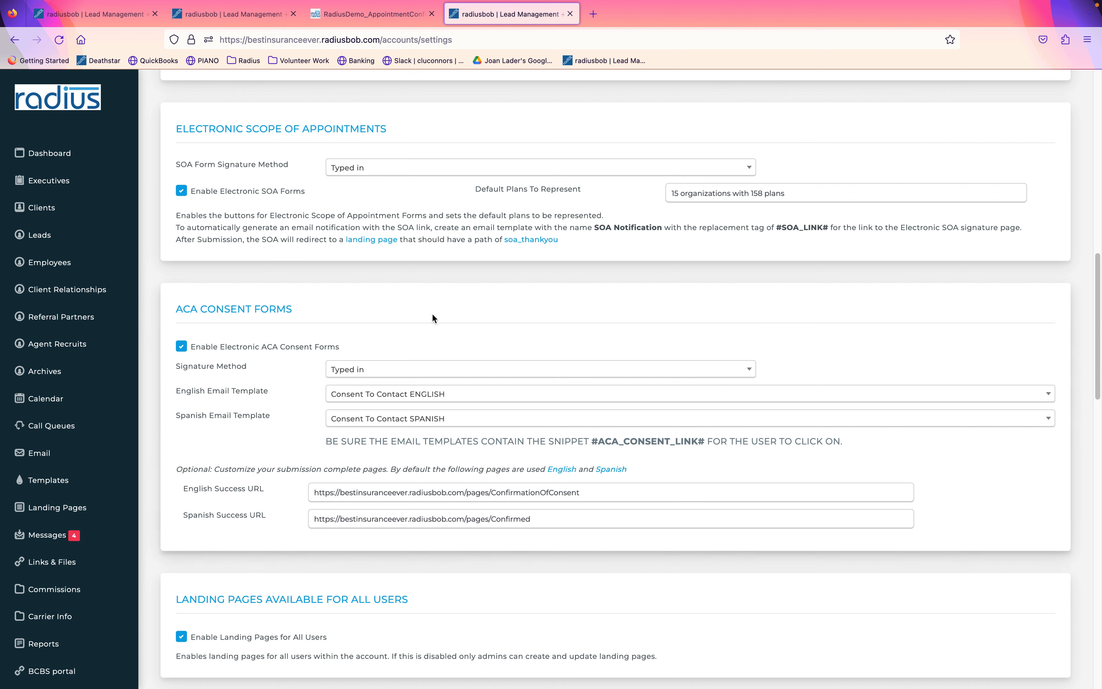
{"action": "left_click_drag", "start_coordinate": [295, 310], "coordinate": [183, 311]}
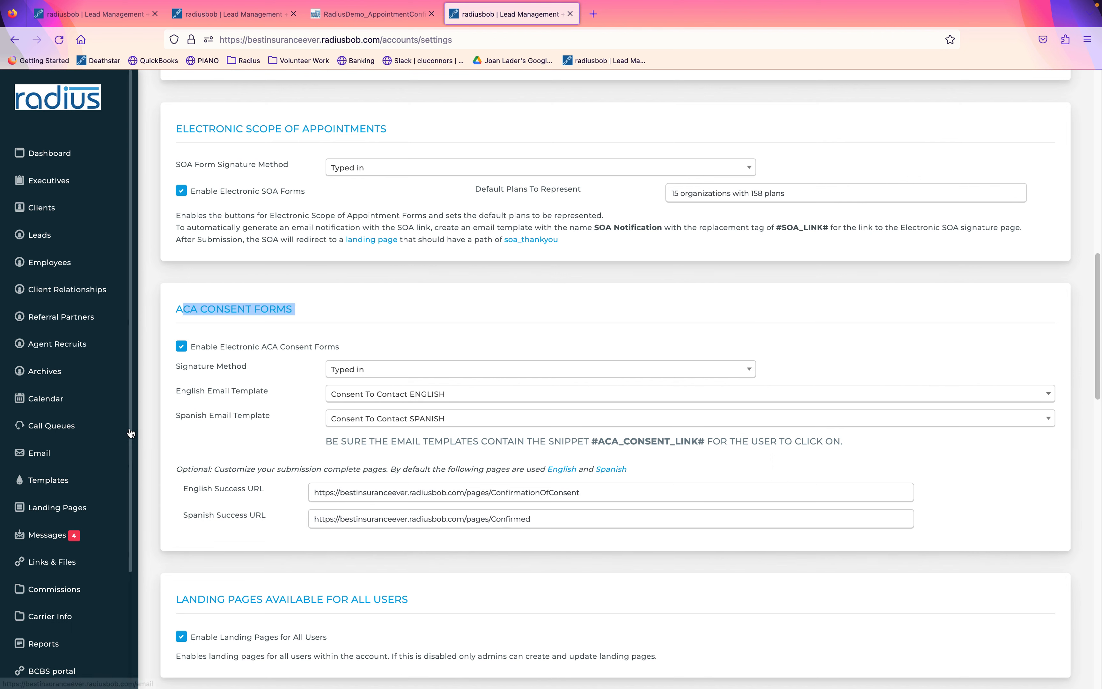
{"action": "left_click_drag", "start_coordinate": [130, 453], "coordinate": [136, 602]}
Filter Account Settings for 'app' and open the Appointment Scheduling settings.
{"action": "left_click", "coordinate": [43, 615]}
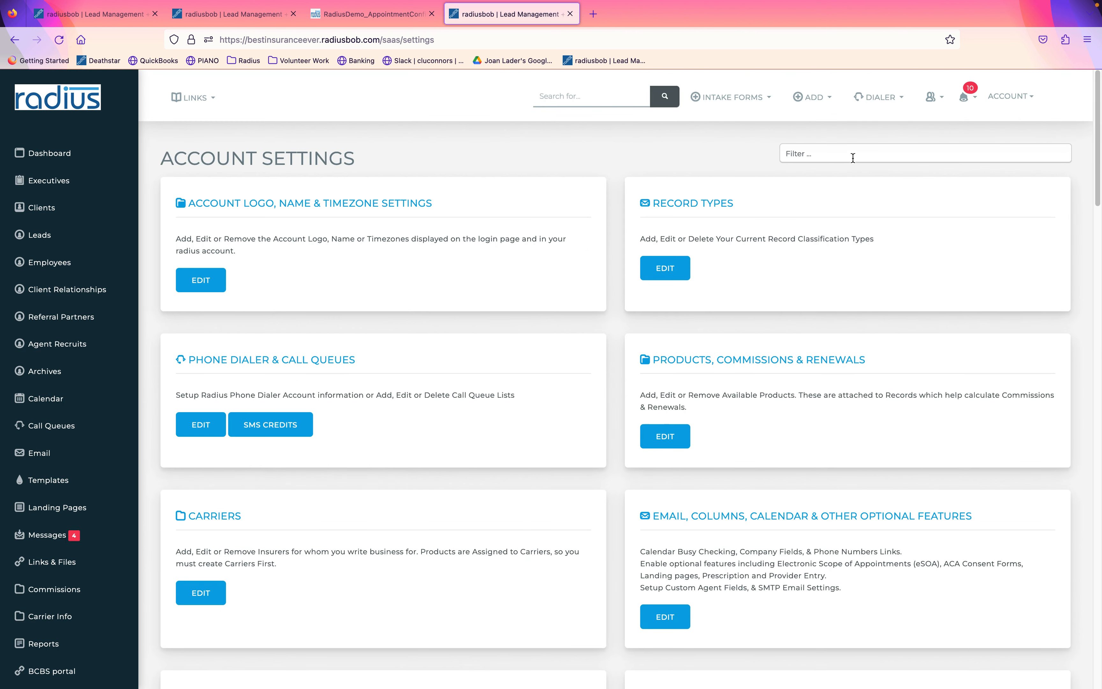
{"action": "left_click", "coordinate": [854, 159]}
{"action": "type", "text": "app"}
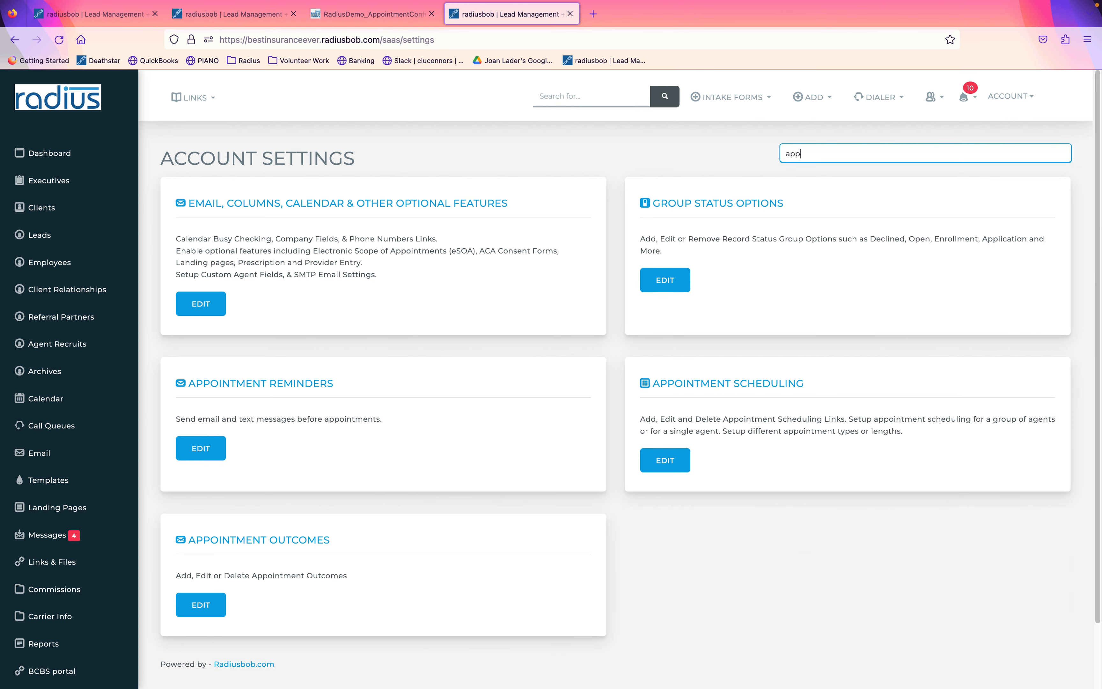
{"action": "left_click", "coordinate": [665, 460]}
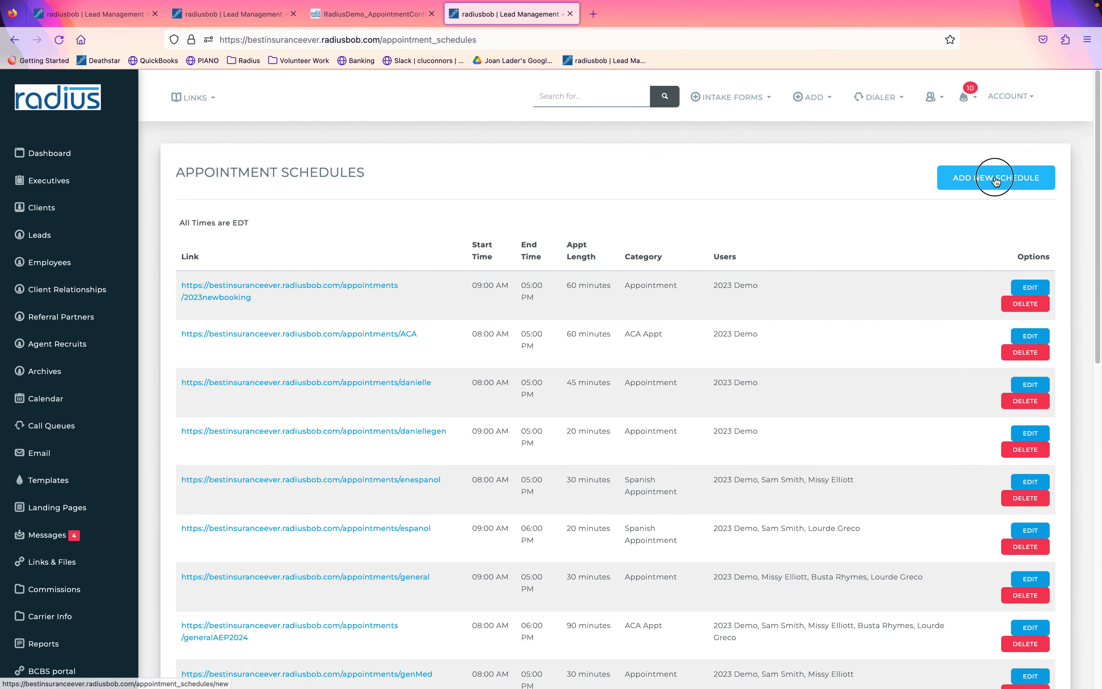
{"action": "left_click", "coordinate": [994, 178]}
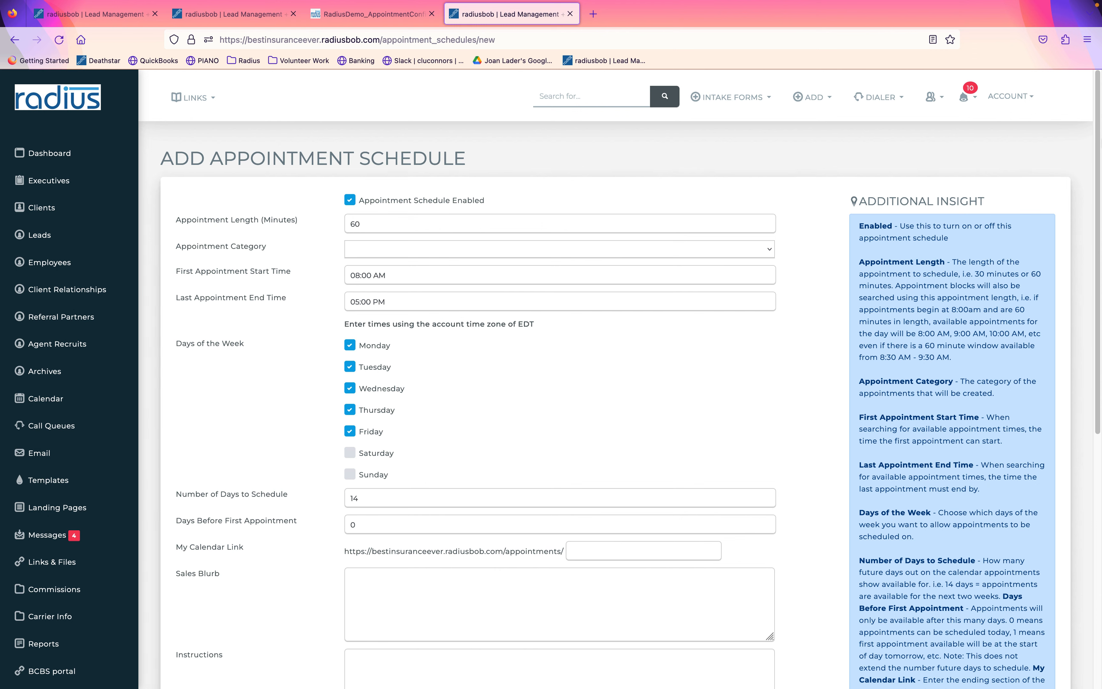
Set the new schedule's category to Medicare Appt and assign user 2023 Demo.
{"action": "left_click", "coordinate": [746, 250]}
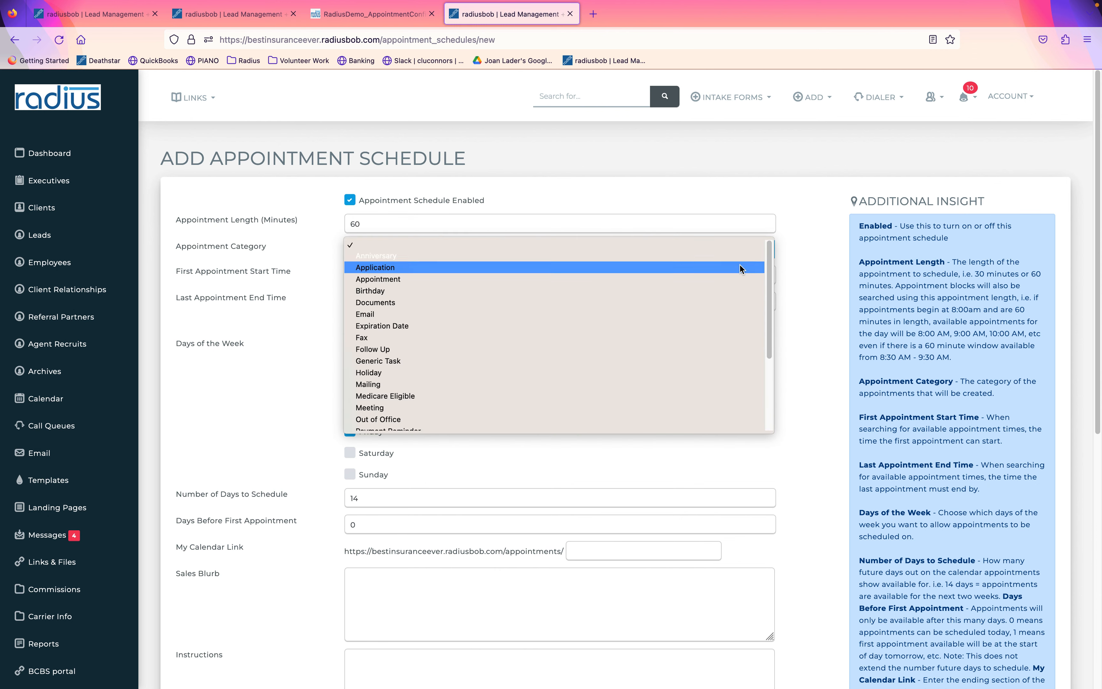
{"action": "left_click_drag", "start_coordinate": [772, 297], "coordinate": [764, 381]}
{"action": "left_click", "coordinate": [732, 401]}
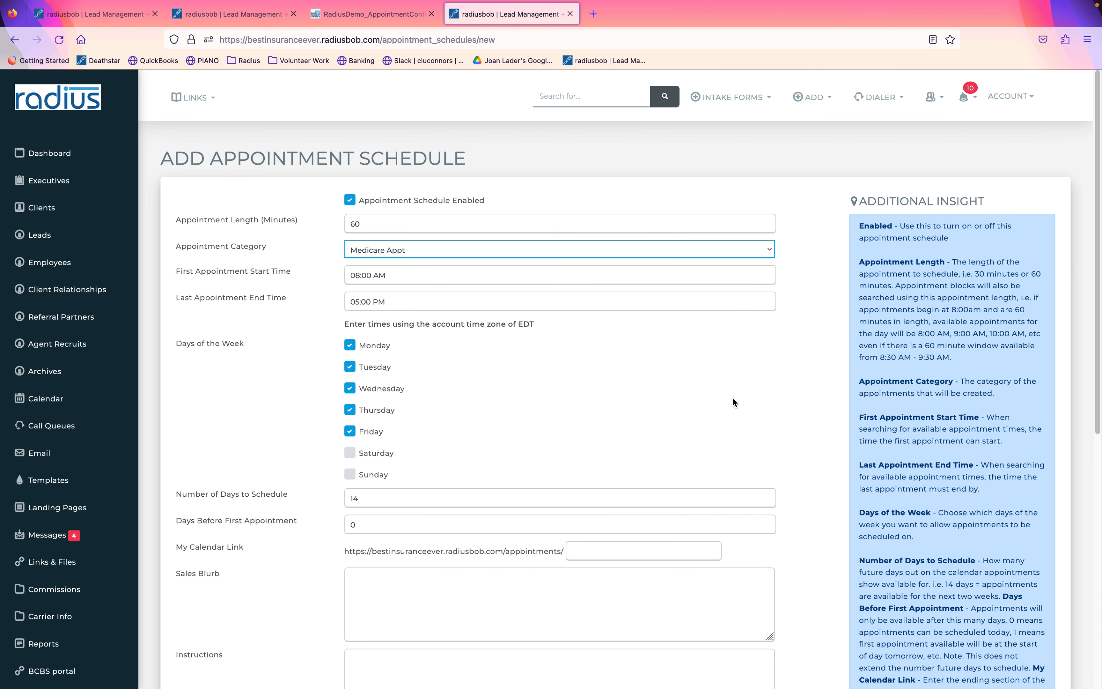
{"action": "scroll", "coordinate": [1050, 345], "scroll_direction": "down", "scroll_amount": 7}
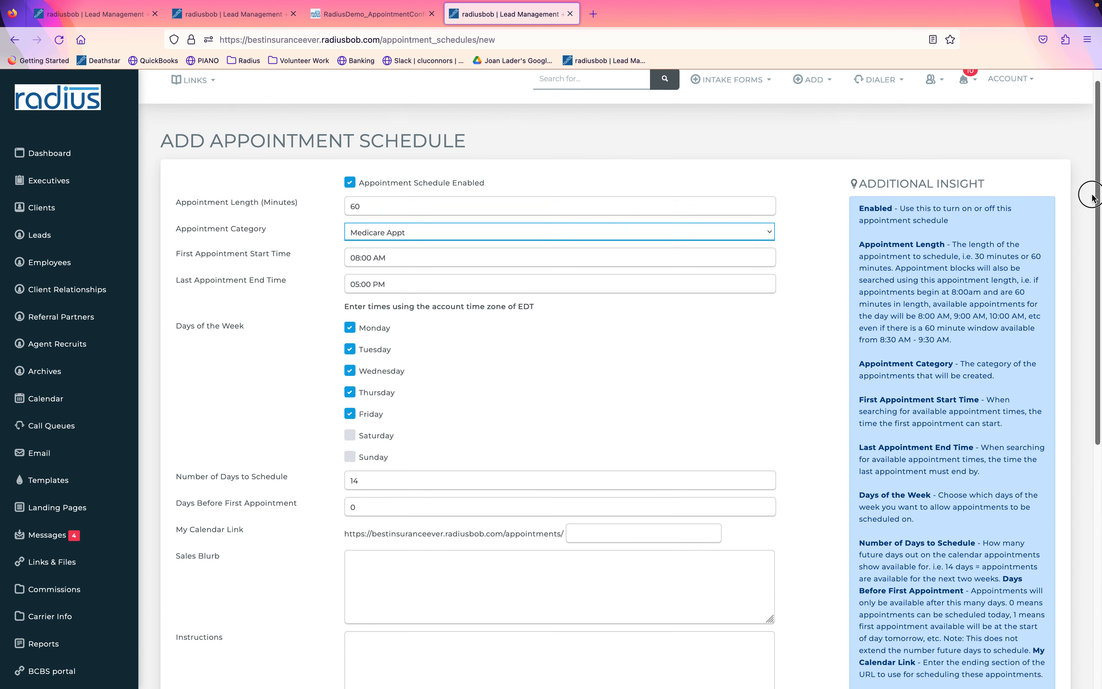
{"action": "scroll", "coordinate": [1049, 371], "scroll_direction": "down", "scroll_amount": 2}
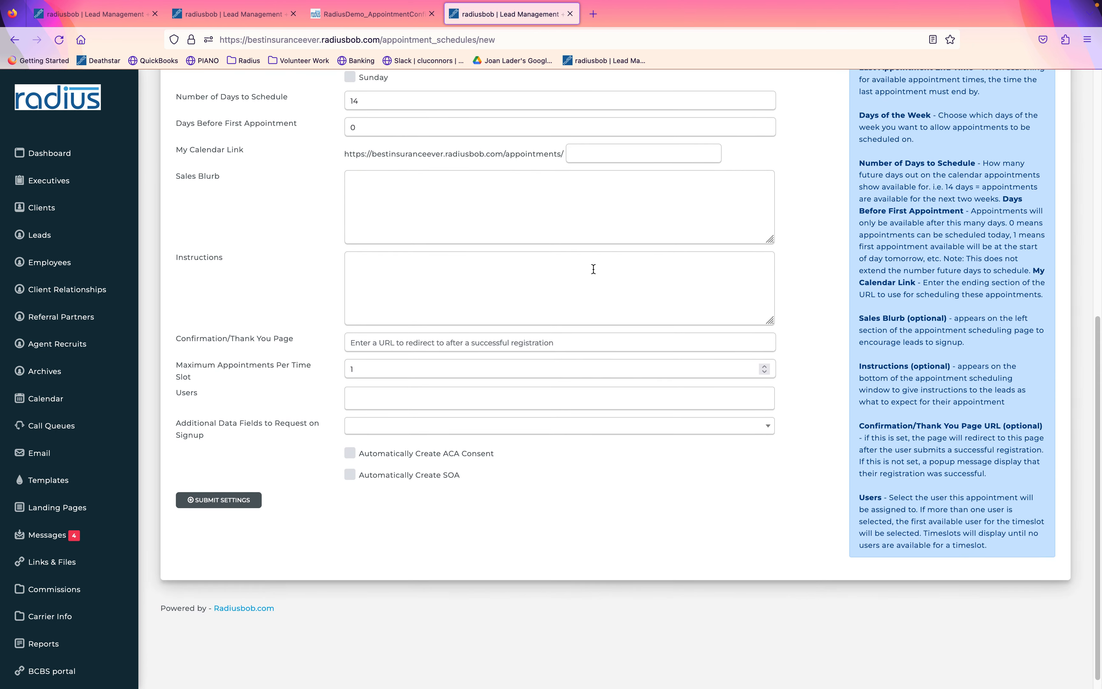
{"action": "left_click", "coordinate": [429, 401]}
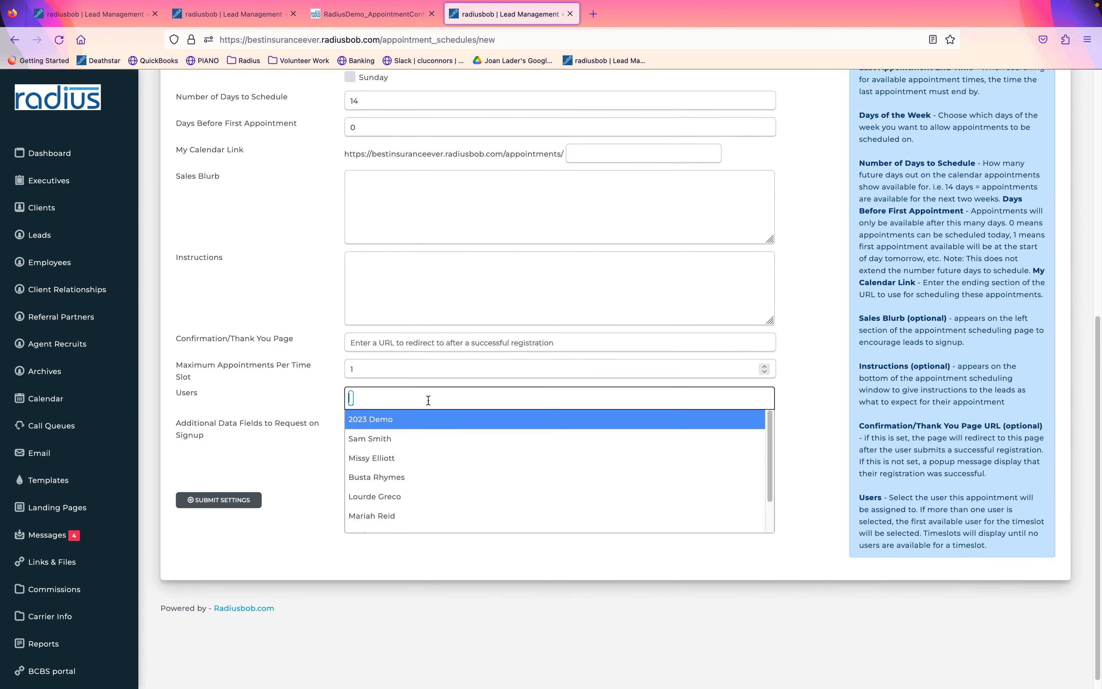
{"action": "left_click", "coordinate": [405, 424]}
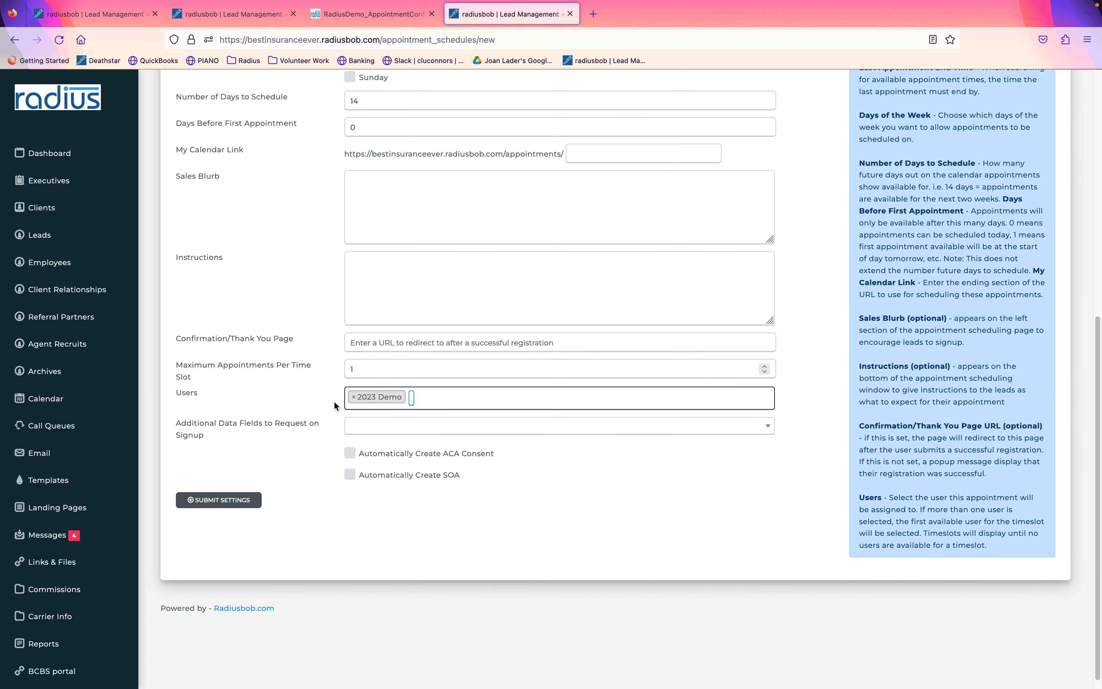
{"action": "left_click_drag", "start_coordinate": [268, 395], "coordinate": [165, 395]}
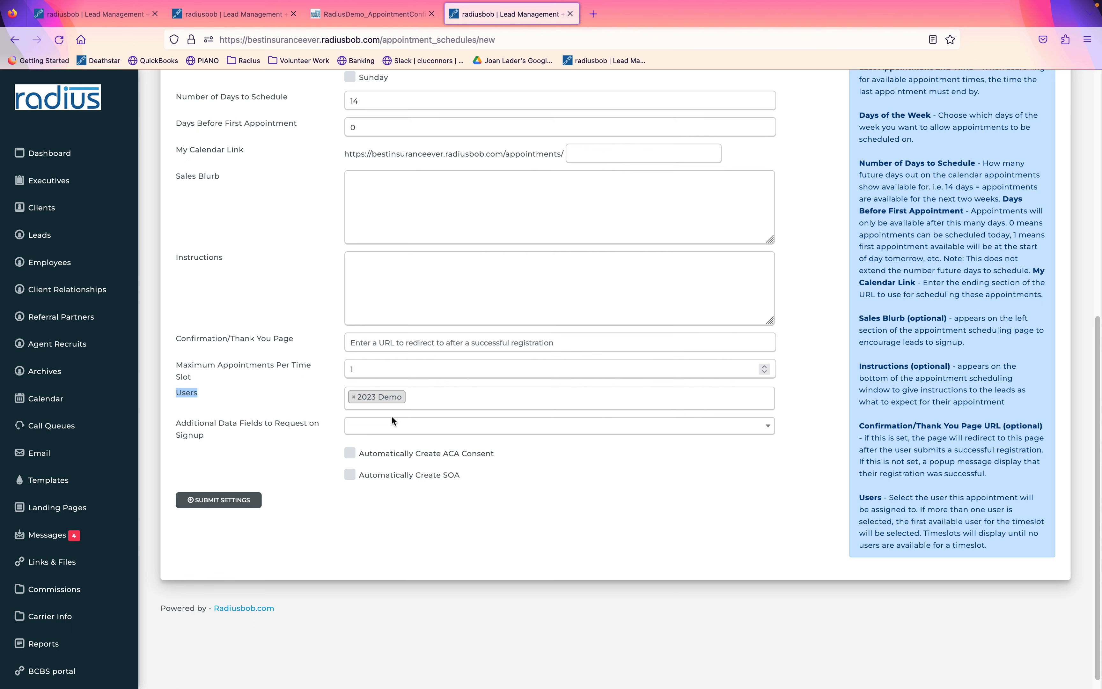
Enable Automatically Create SOA with 2023 Demo as agent, leaving ACA consent creation off.
{"action": "left_click", "coordinate": [350, 455]}
{"action": "left_click", "coordinate": [509, 533]}
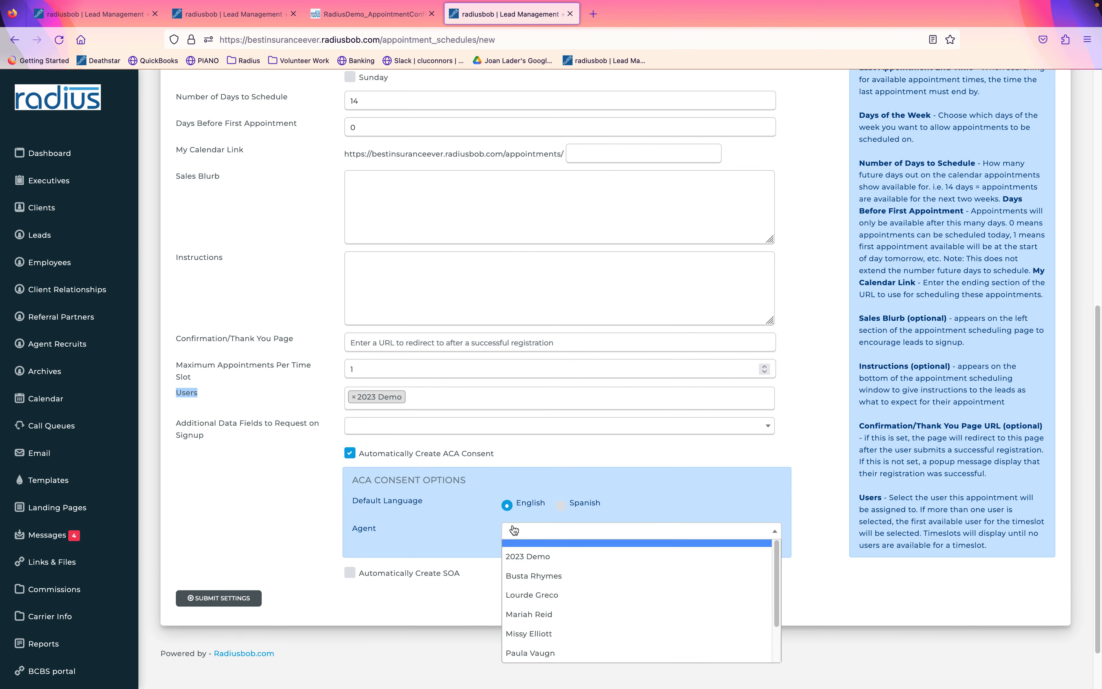
{"action": "left_click", "coordinate": [513, 556]}
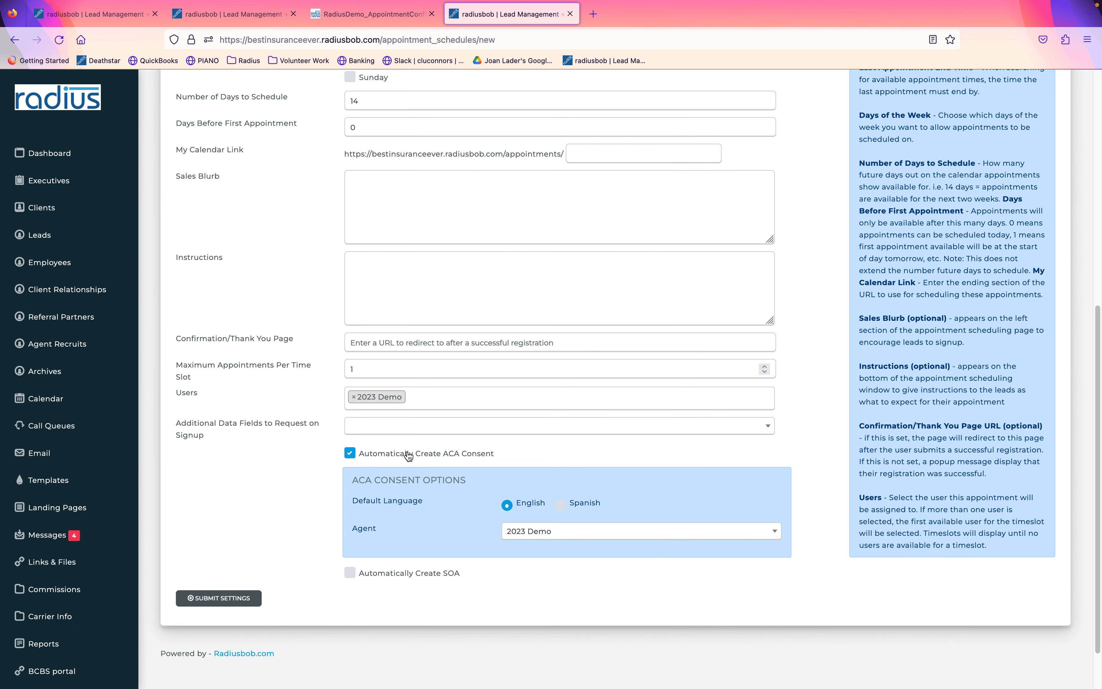
{"action": "left_click", "coordinate": [360, 455]}
{"action": "left_click", "coordinate": [350, 475]}
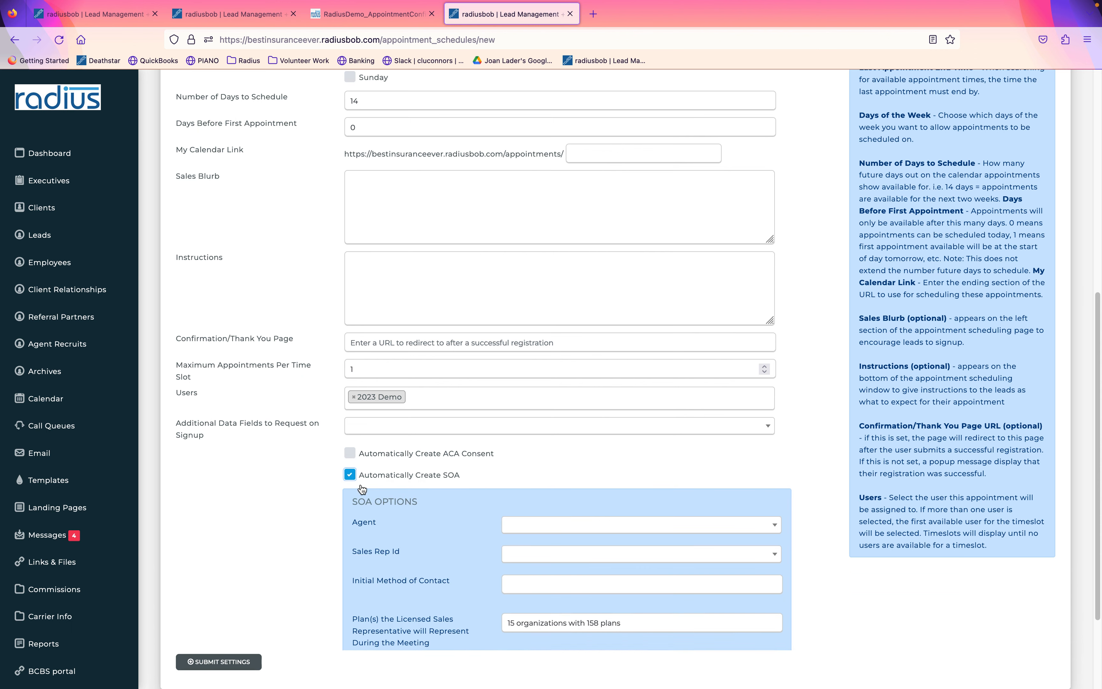
{"action": "left_click", "coordinate": [517, 528]}
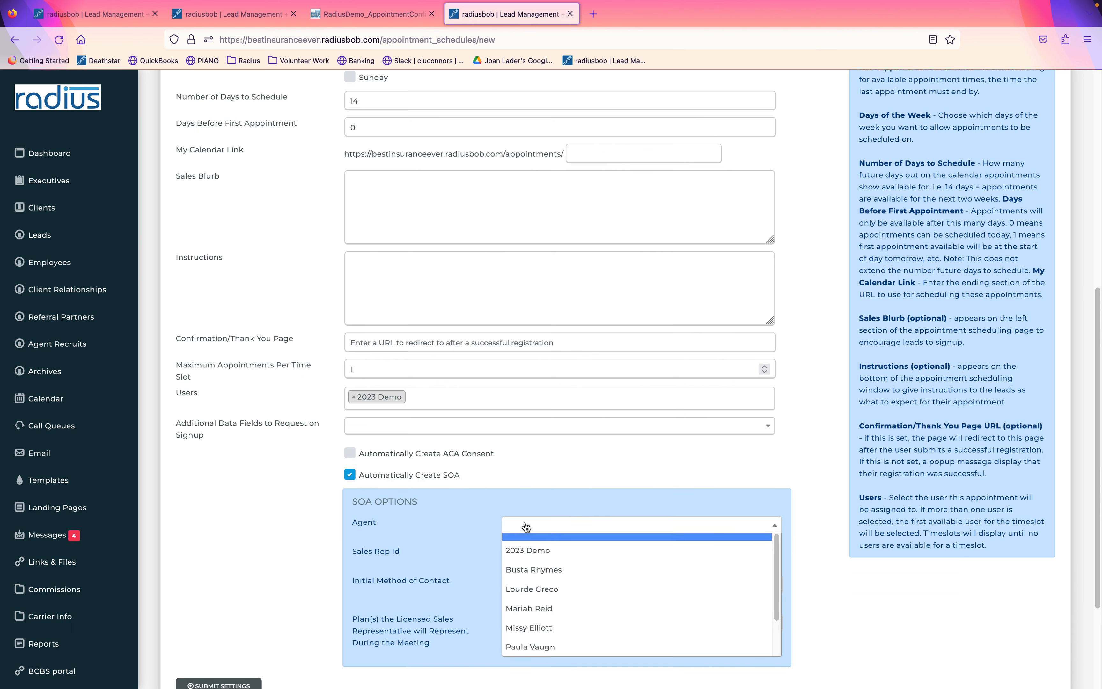
{"action": "left_click", "coordinate": [531, 552]}
{"action": "left_click_drag", "start_coordinate": [350, 523], "coordinate": [395, 533]}
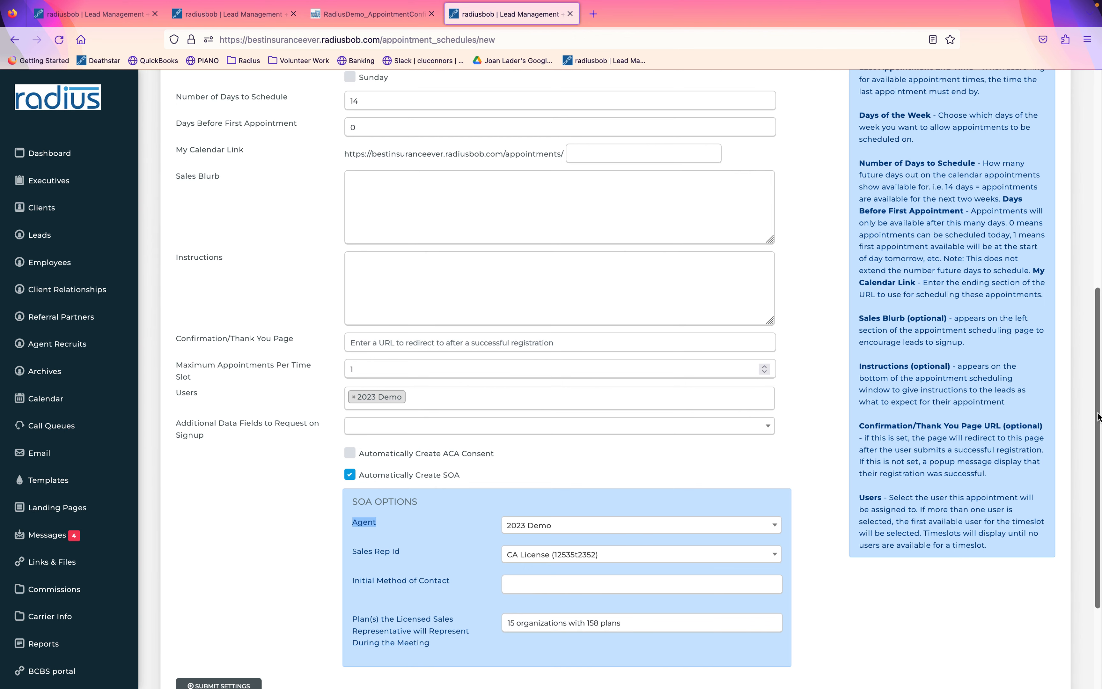
{"action": "left_click_drag", "start_coordinate": [1097, 413], "coordinate": [1098, 194]}
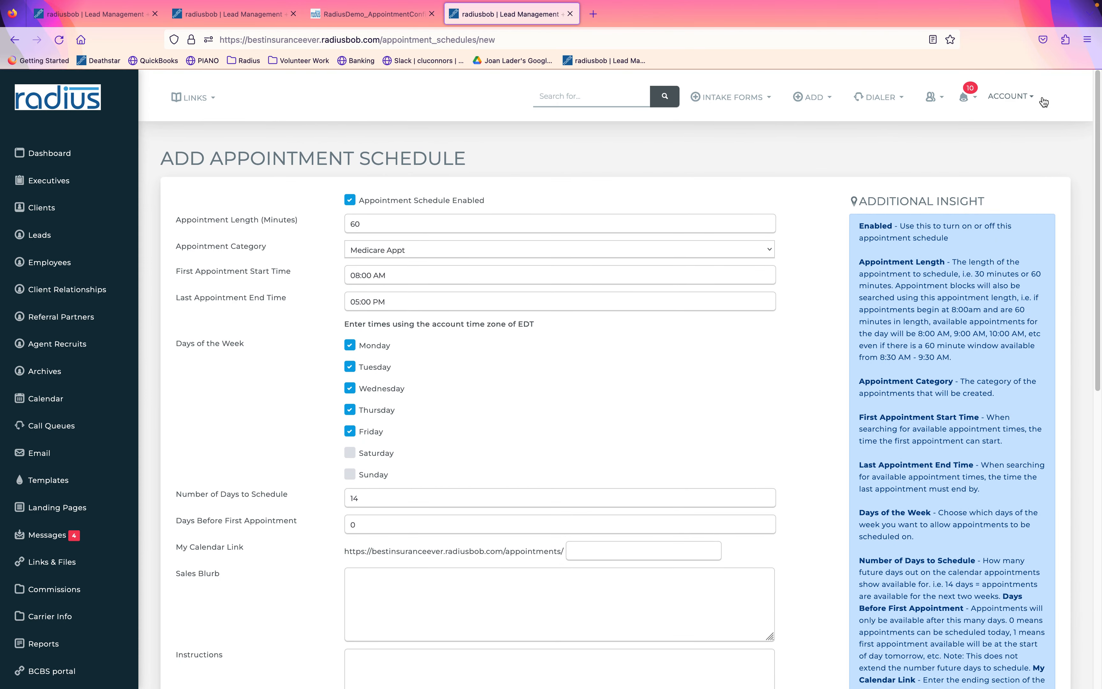
Go to My Information and show this user's appointment schedules.
{"action": "left_click", "coordinate": [1010, 97]}
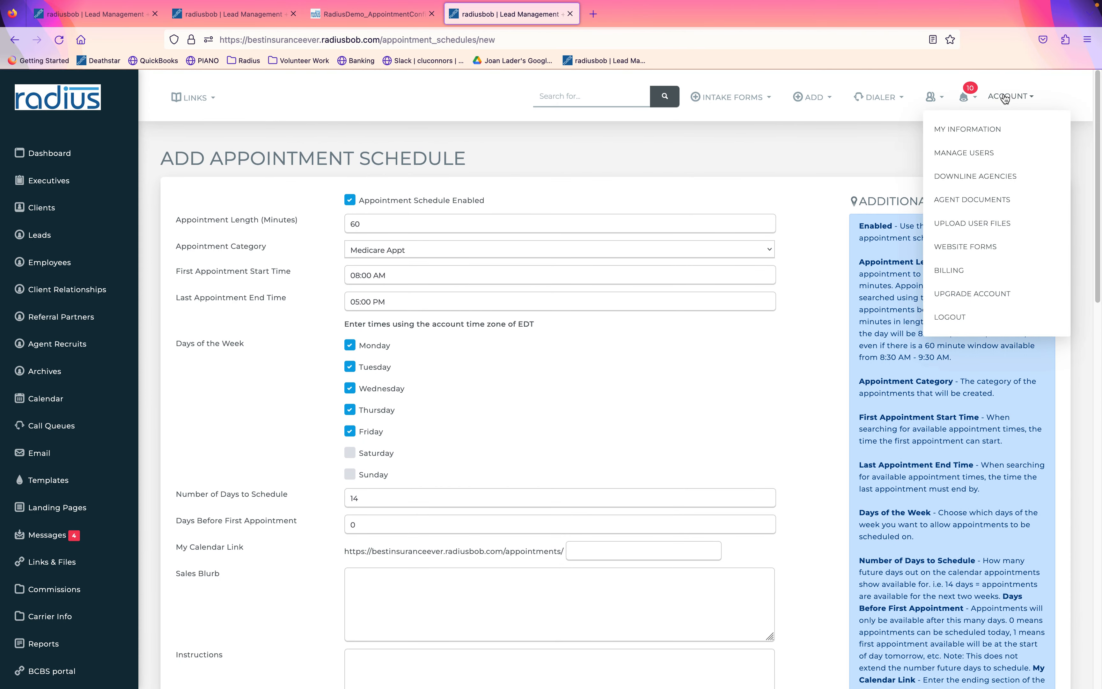
{"action": "left_click", "coordinate": [960, 131]}
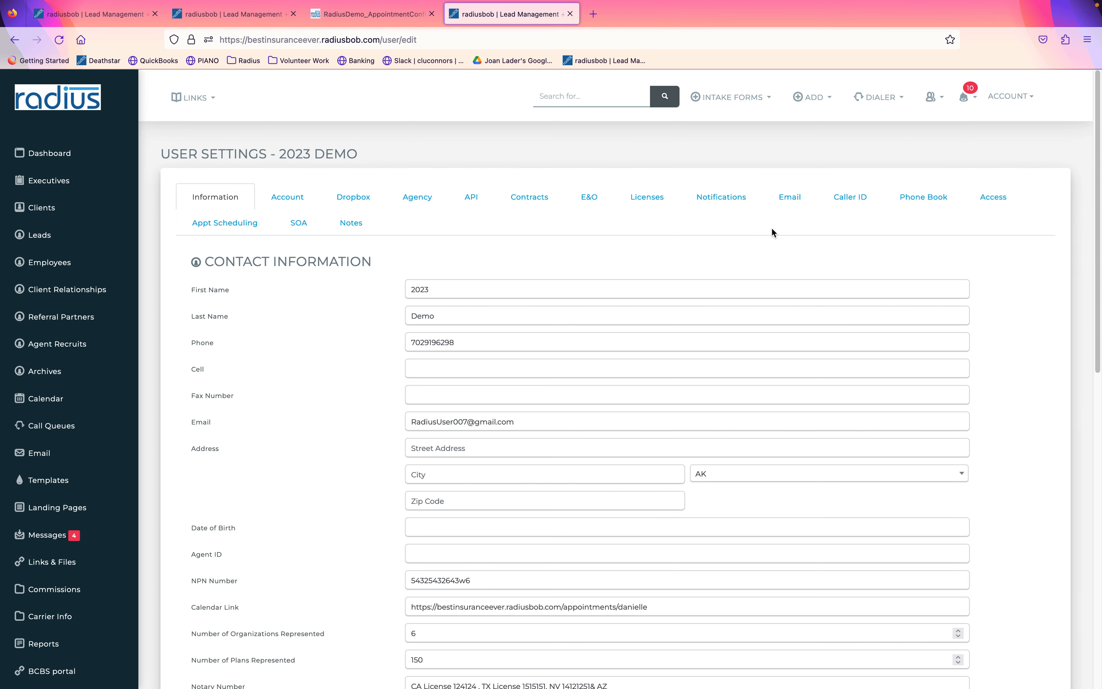
{"action": "left_click", "coordinate": [299, 222]}
{"action": "left_click", "coordinate": [241, 223]}
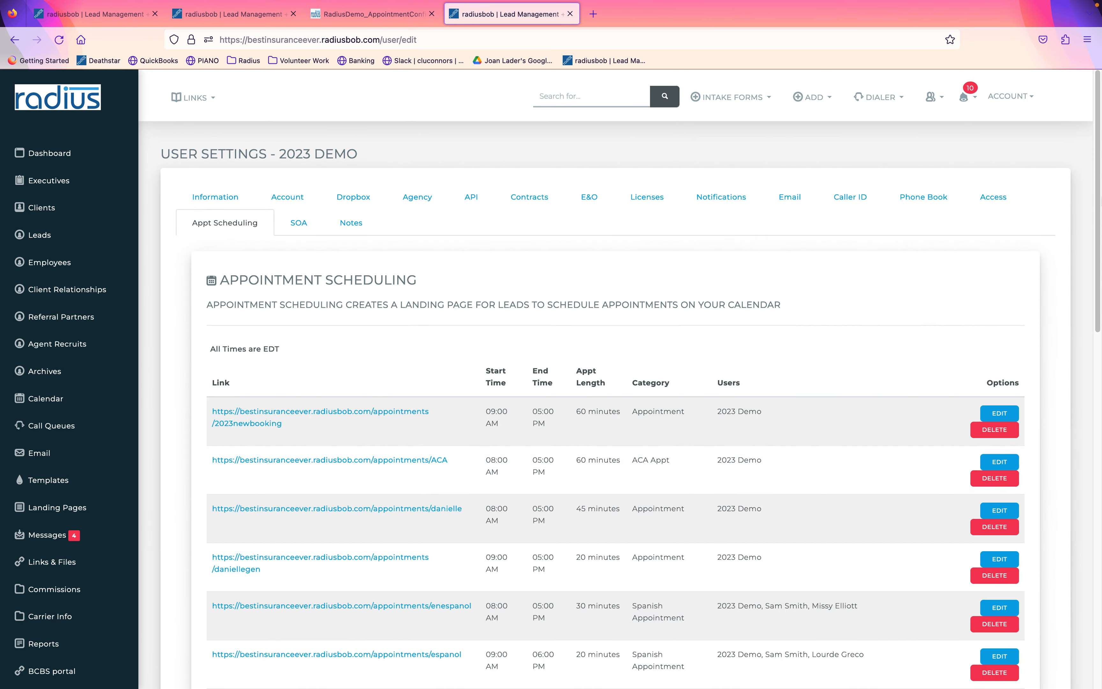
{"action": "scroll", "coordinate": [1075, 246], "scroll_direction": "down", "scroll_amount": 10}
{"action": "scroll", "coordinate": [1019, 435], "scroll_direction": "down", "scroll_amount": 5}
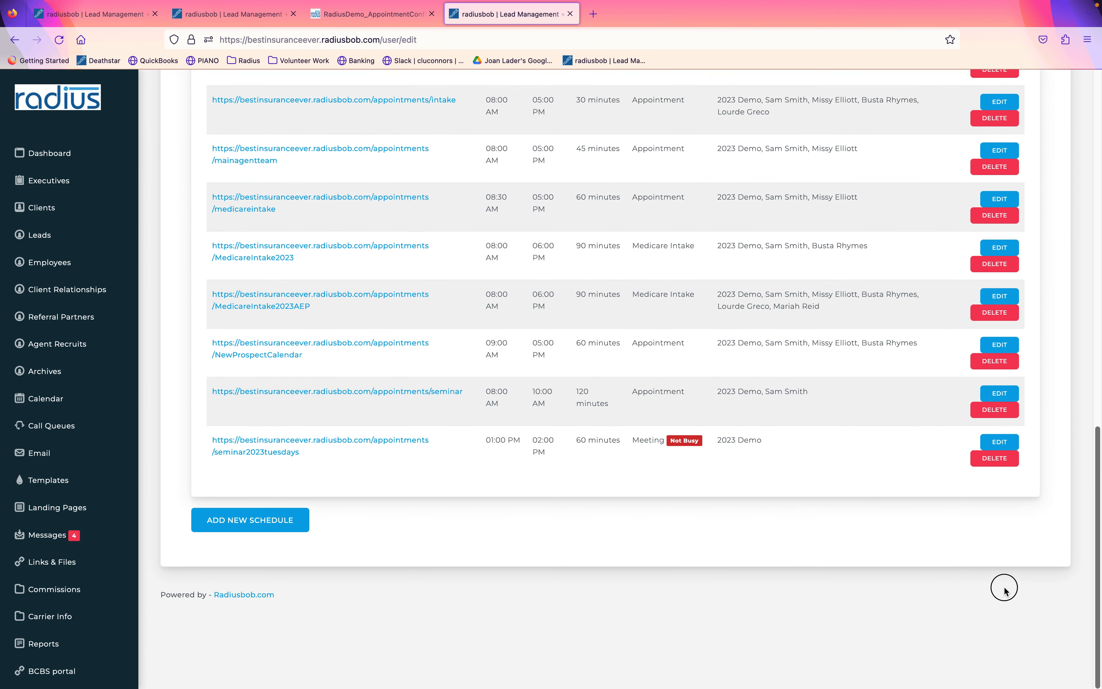
Add another schedule with automatic SOA creation, 2023 Demo as user and SOA agent.
{"action": "left_click", "coordinate": [288, 522]}
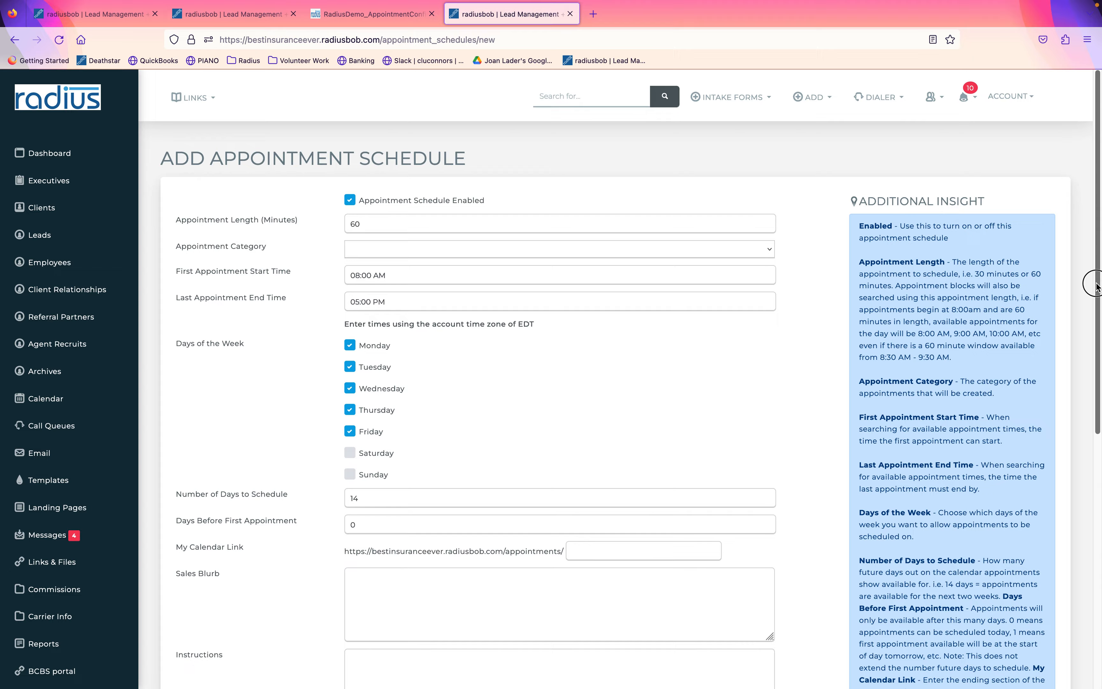
{"action": "scroll", "coordinate": [1078, 438], "scroll_direction": "down", "scroll_amount": 7}
{"action": "left_click", "coordinate": [436, 528]}
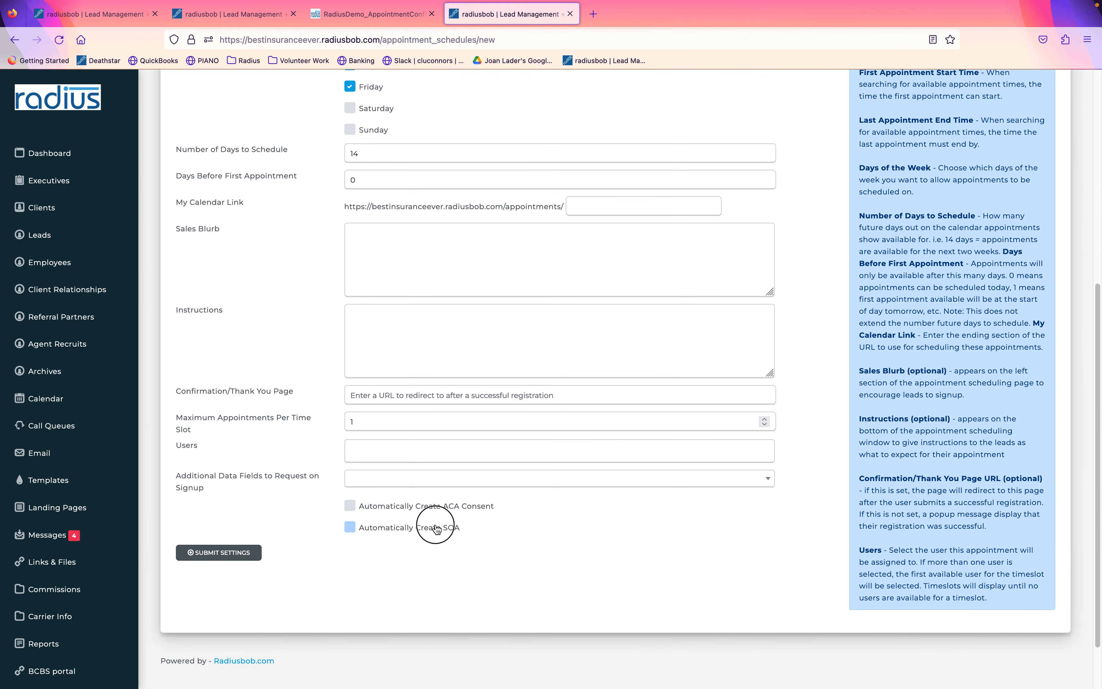
{"action": "left_click", "coordinate": [437, 449]}
{"action": "left_click", "coordinate": [432, 472]}
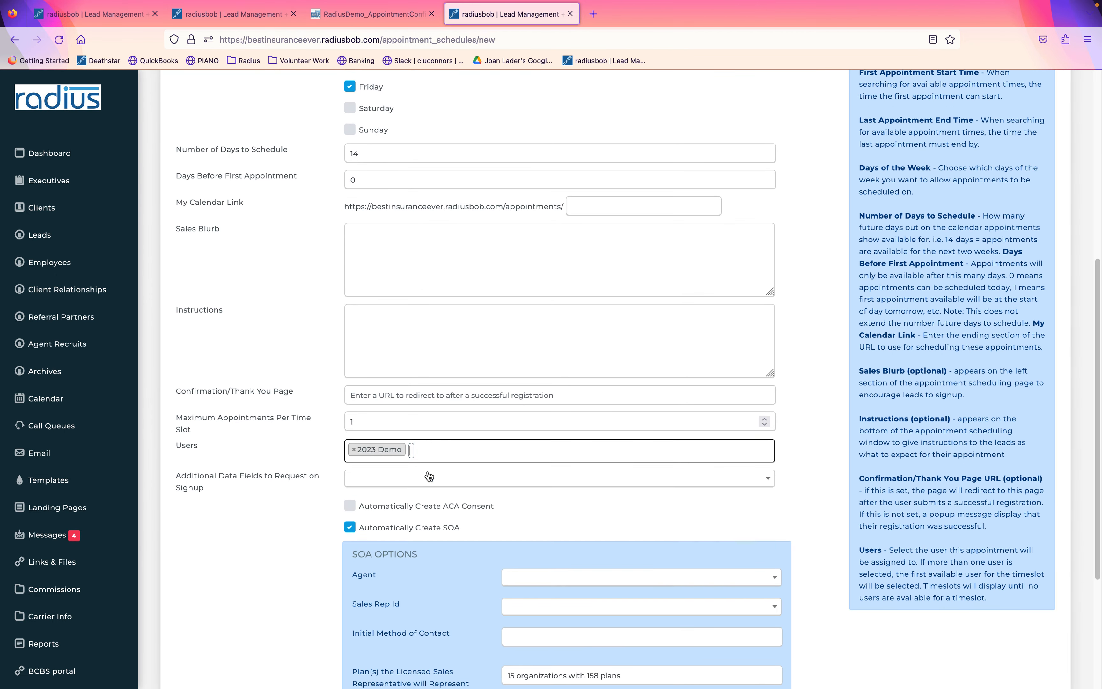
{"action": "left_click", "coordinate": [536, 577]}
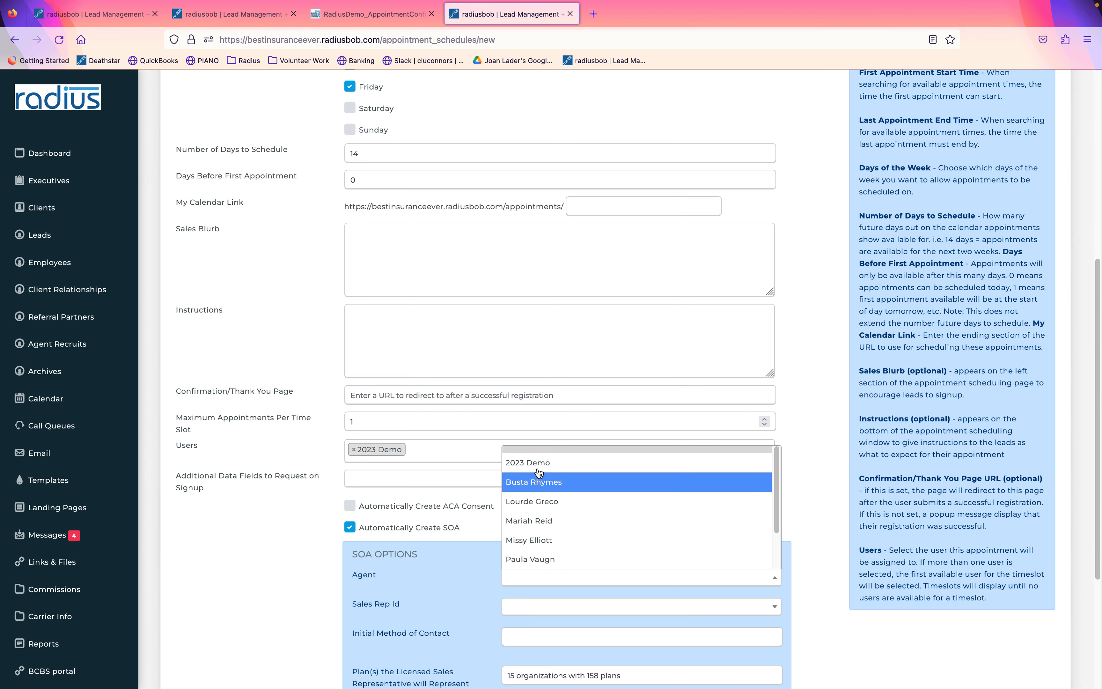
{"action": "left_click", "coordinate": [528, 463]}
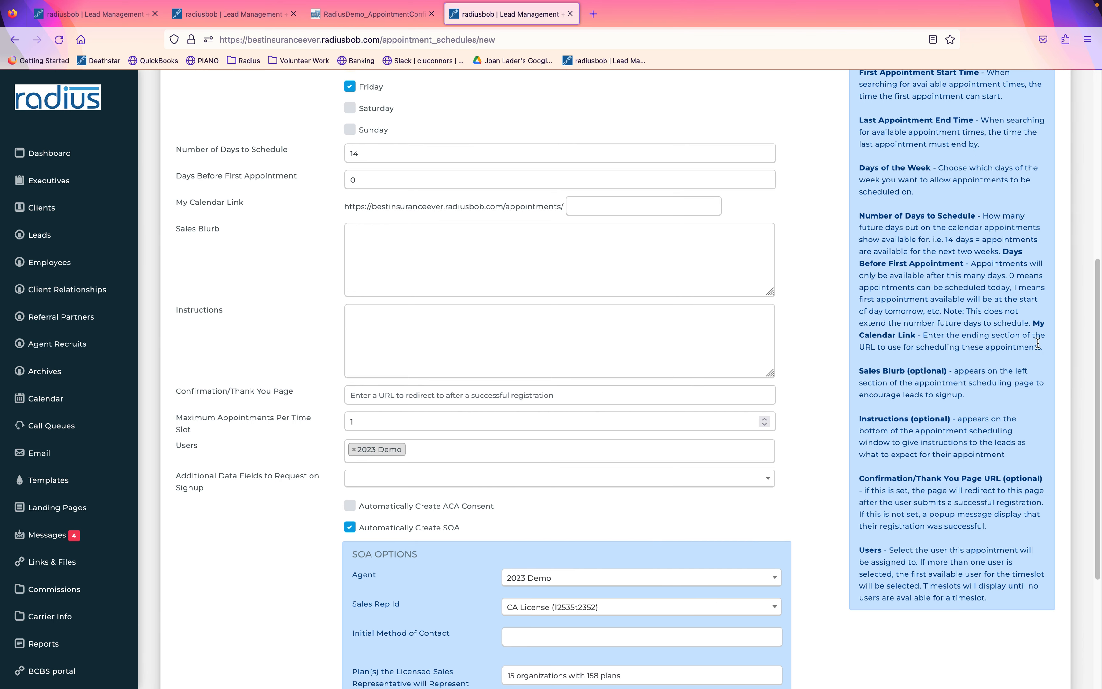
{"action": "left_click_drag", "start_coordinate": [1093, 331], "coordinate": [1068, 129]}
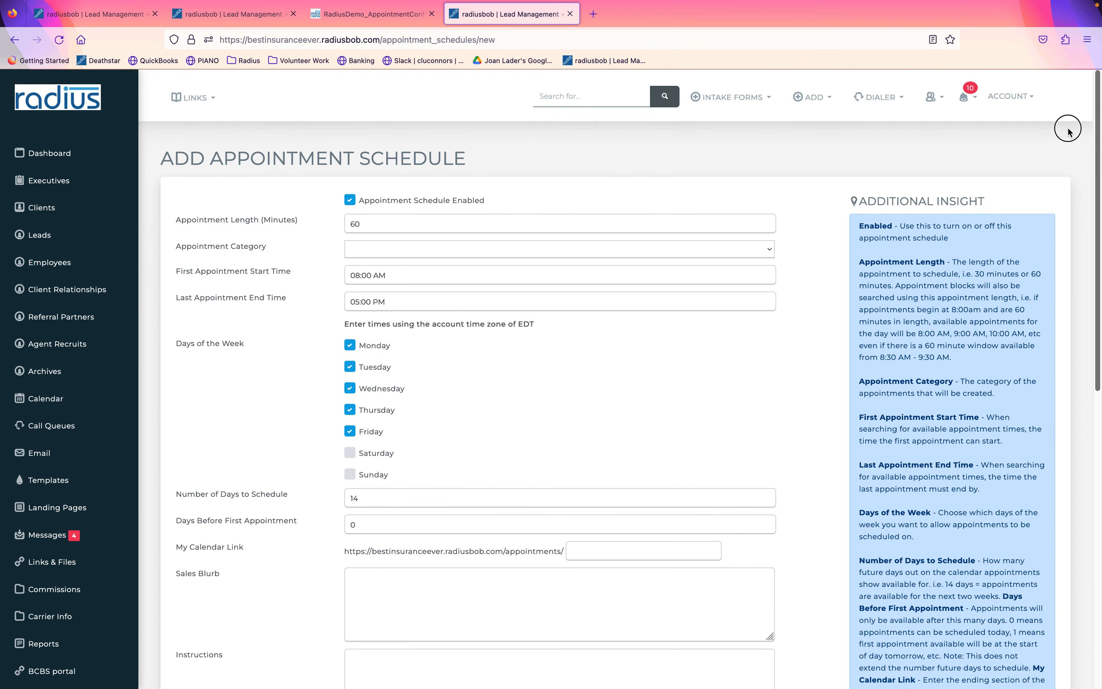
{"action": "left_click", "coordinate": [15, 40]}
Paste the 2023newbooking schedule link into the Calendar Link field, then go to Email Templates.
{"action": "left_click", "coordinate": [246, 224]}
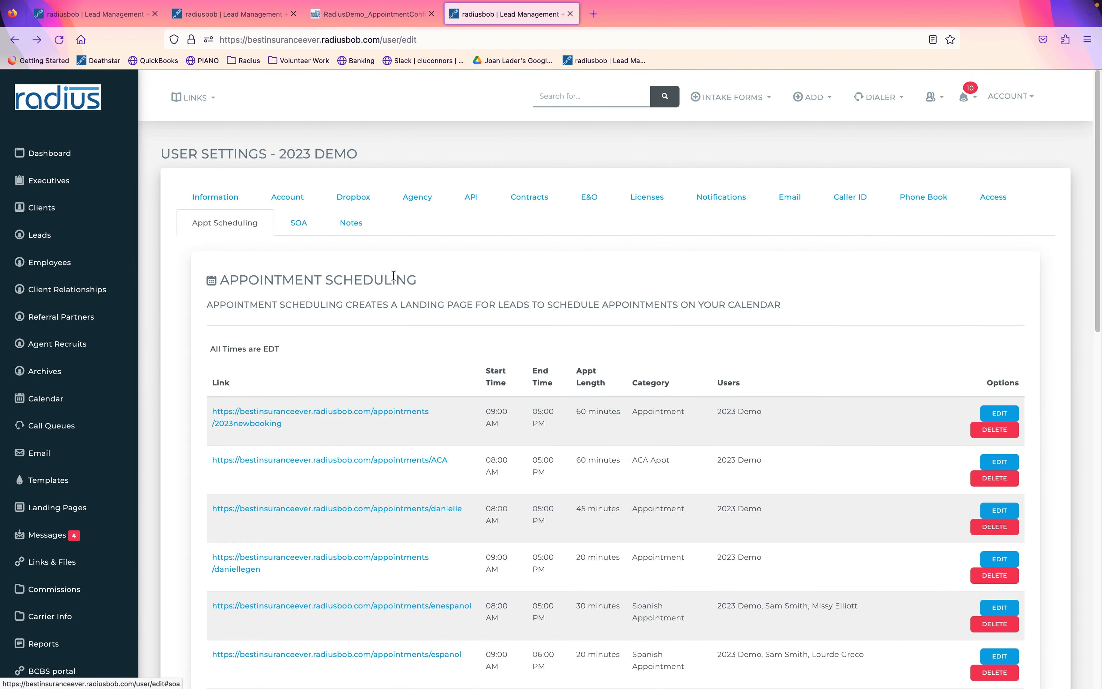
{"action": "left_click_drag", "start_coordinate": [293, 423], "coordinate": [211, 416]}
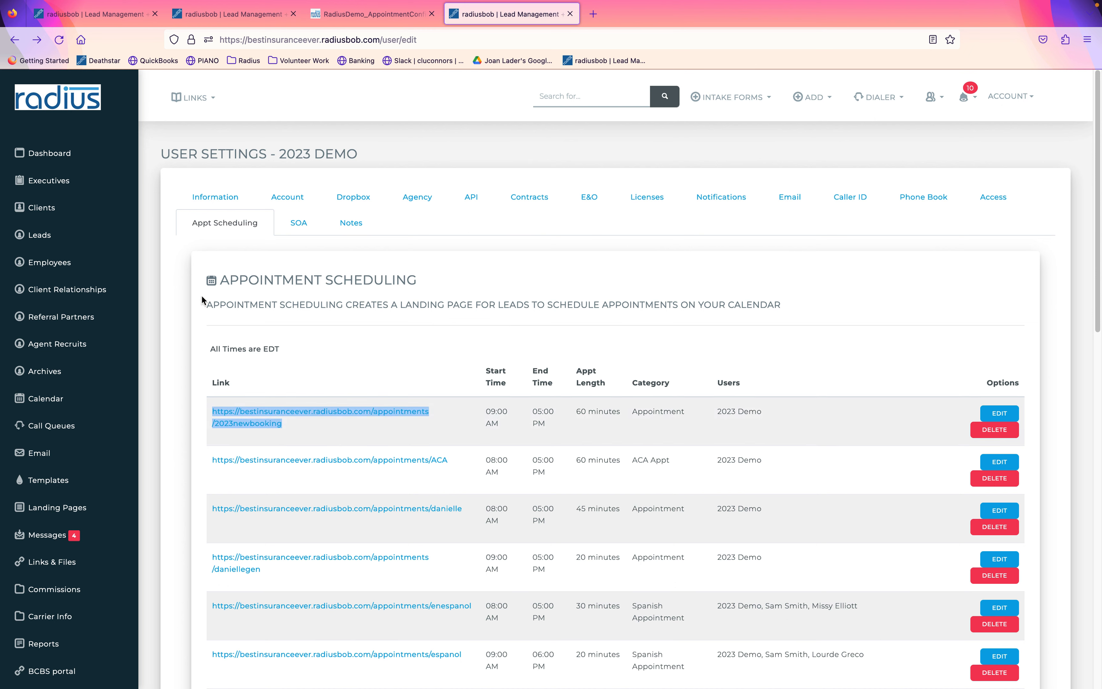
{"action": "left_click", "coordinate": [215, 198]}
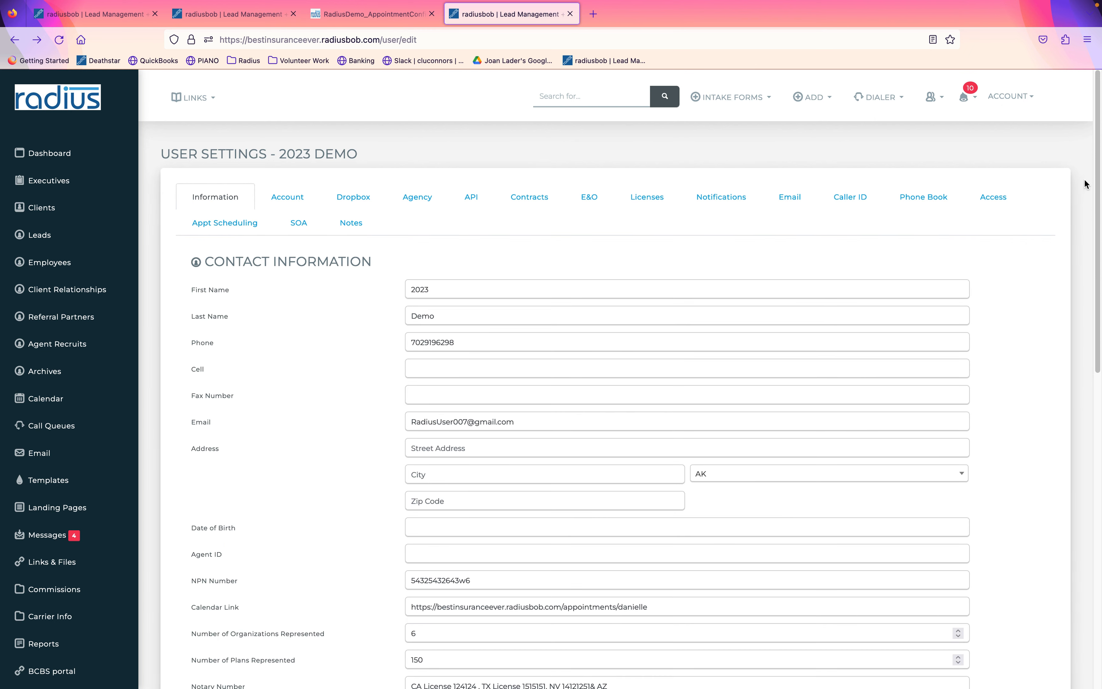
{"action": "left_click_drag", "start_coordinate": [1095, 182], "coordinate": [1083, 287]}
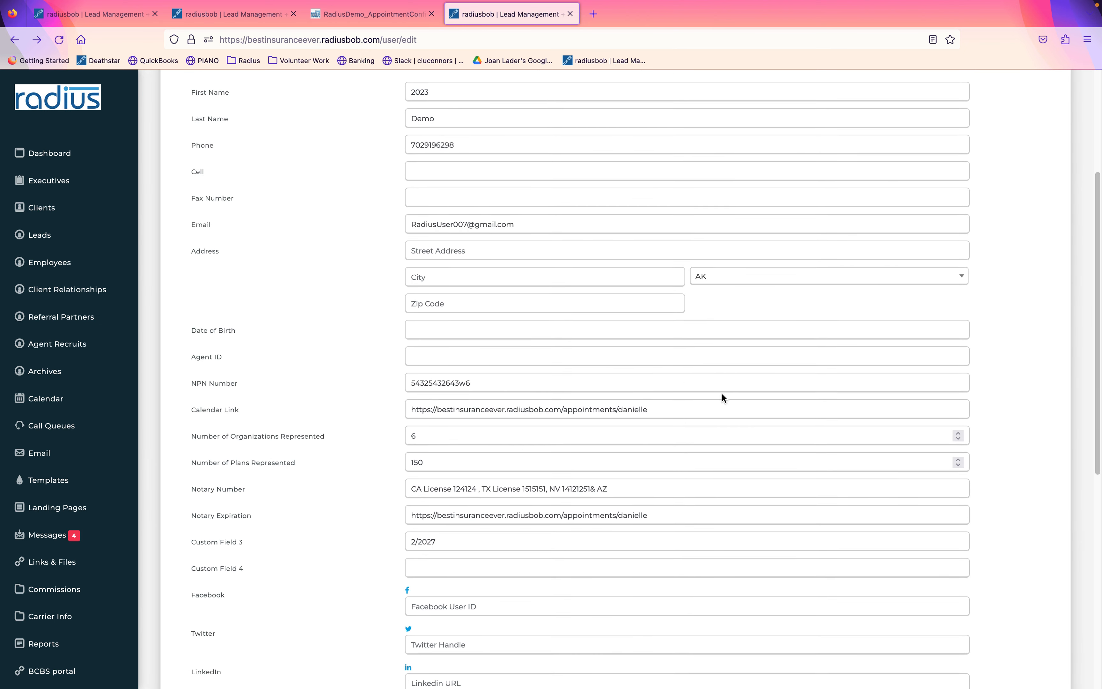
{"action": "triple_click", "coordinate": [675, 401]}
{"action": "key", "text": "super+v"}
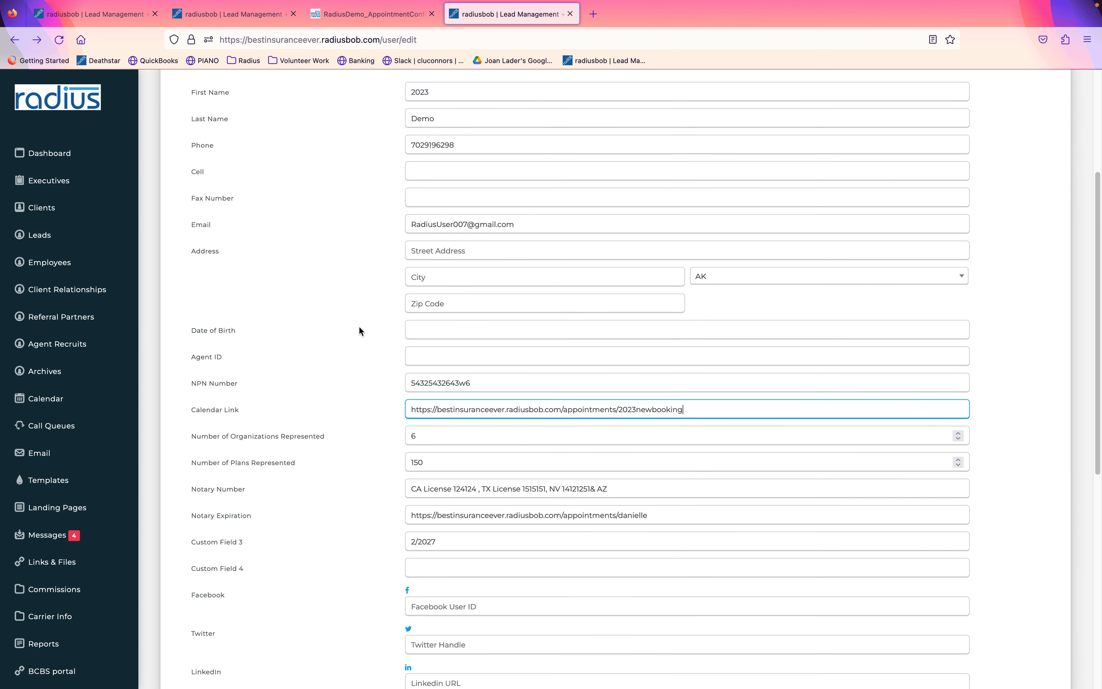
{"action": "left_click_drag", "start_coordinate": [283, 411], "coordinate": [186, 405]}
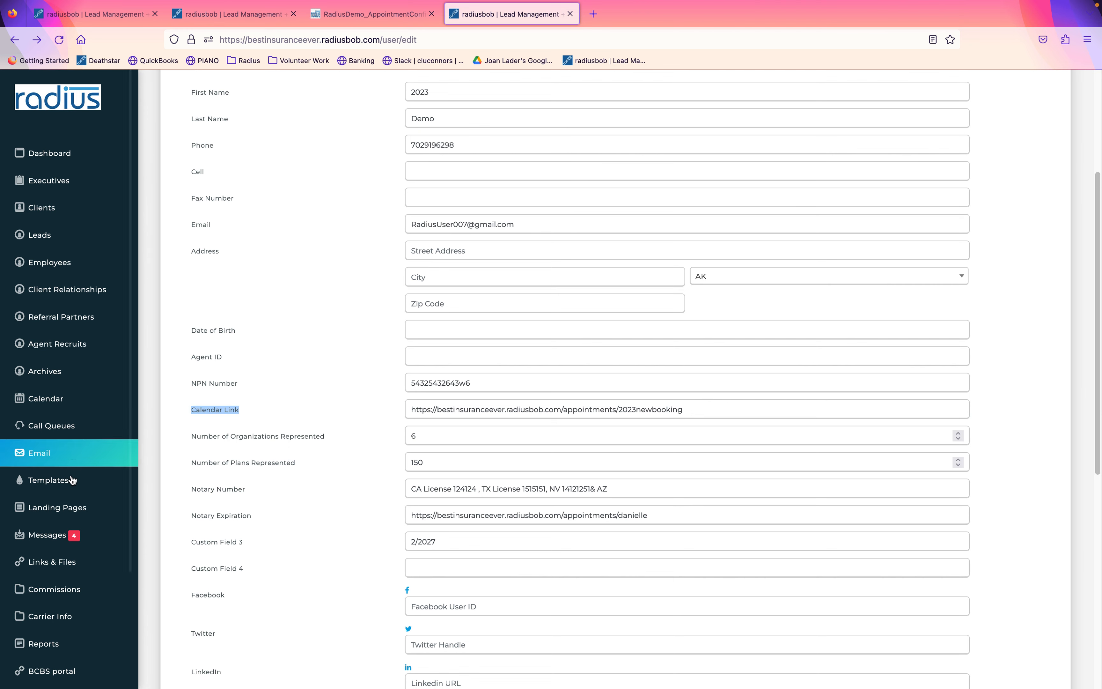
{"action": "left_click", "coordinate": [48, 480]}
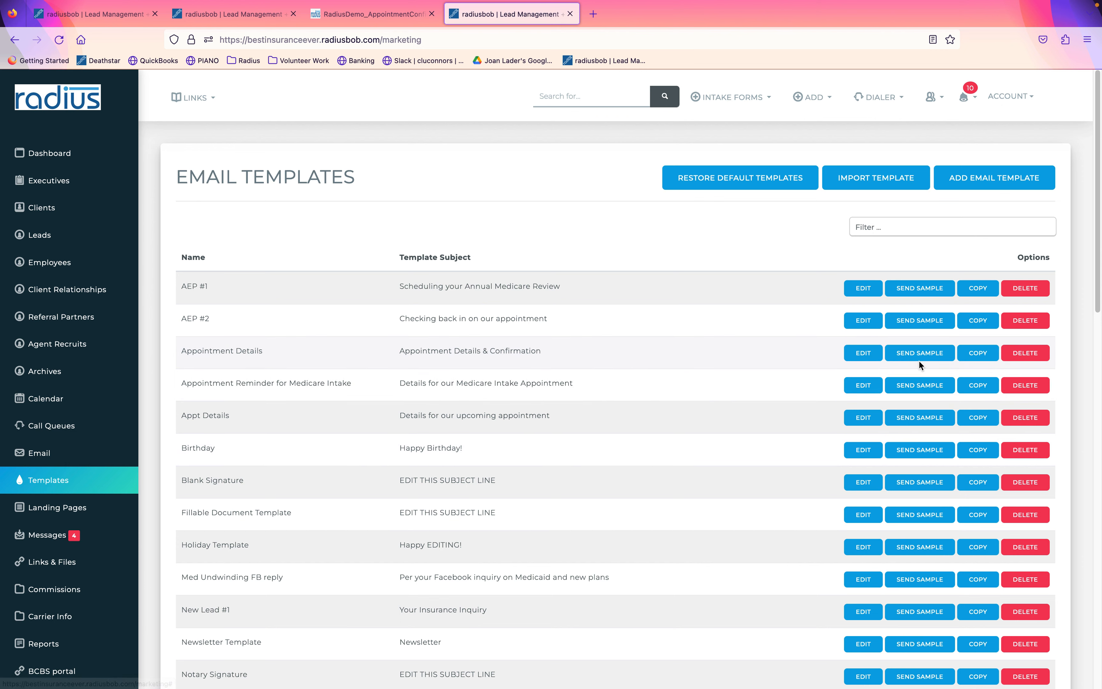
Filter templates by 'cms', edit Blank Signature with CMS Disclaimer, and select its Schedule button.
{"action": "left_click", "coordinate": [894, 228]}
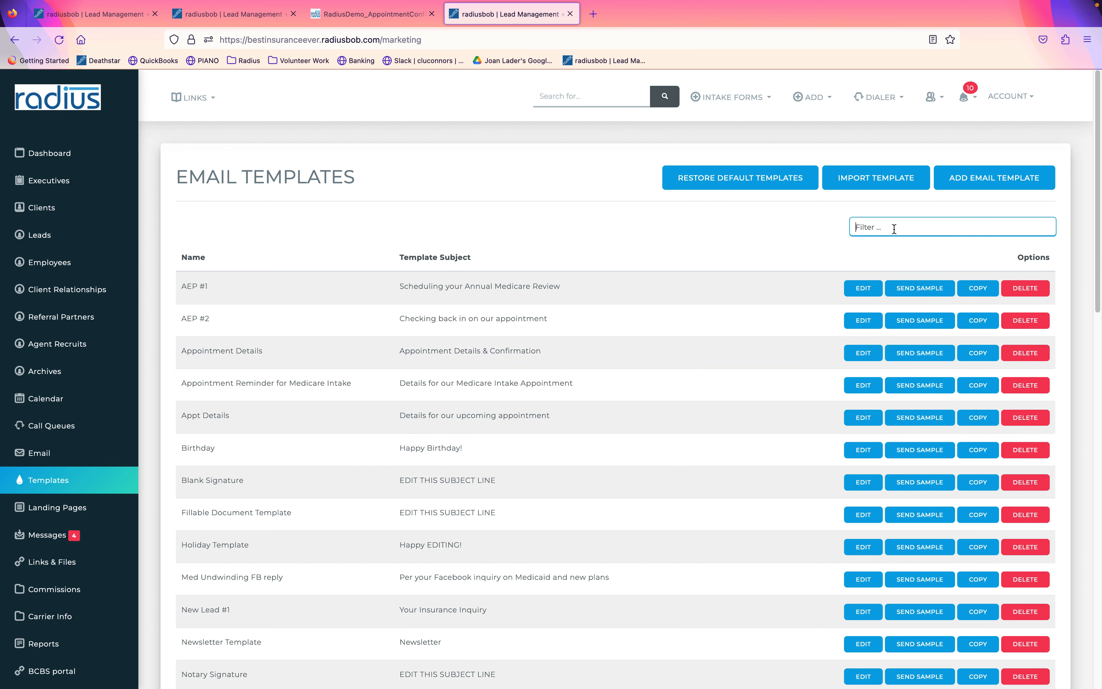
{"action": "type", "text": "cms"}
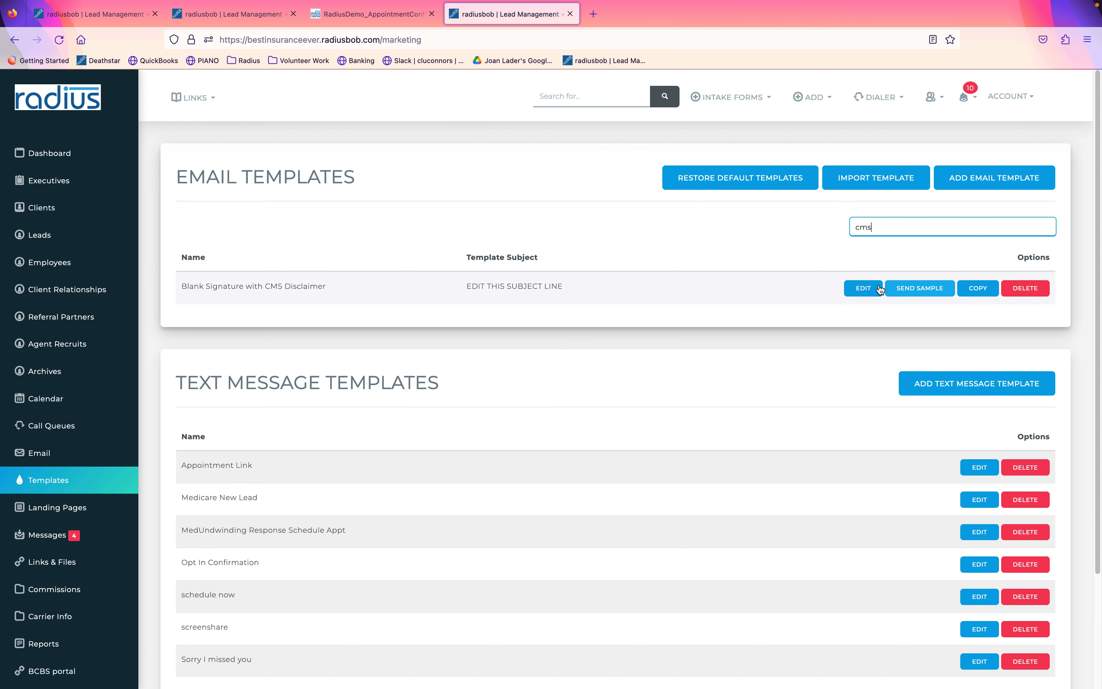
{"action": "left_click", "coordinate": [864, 289]}
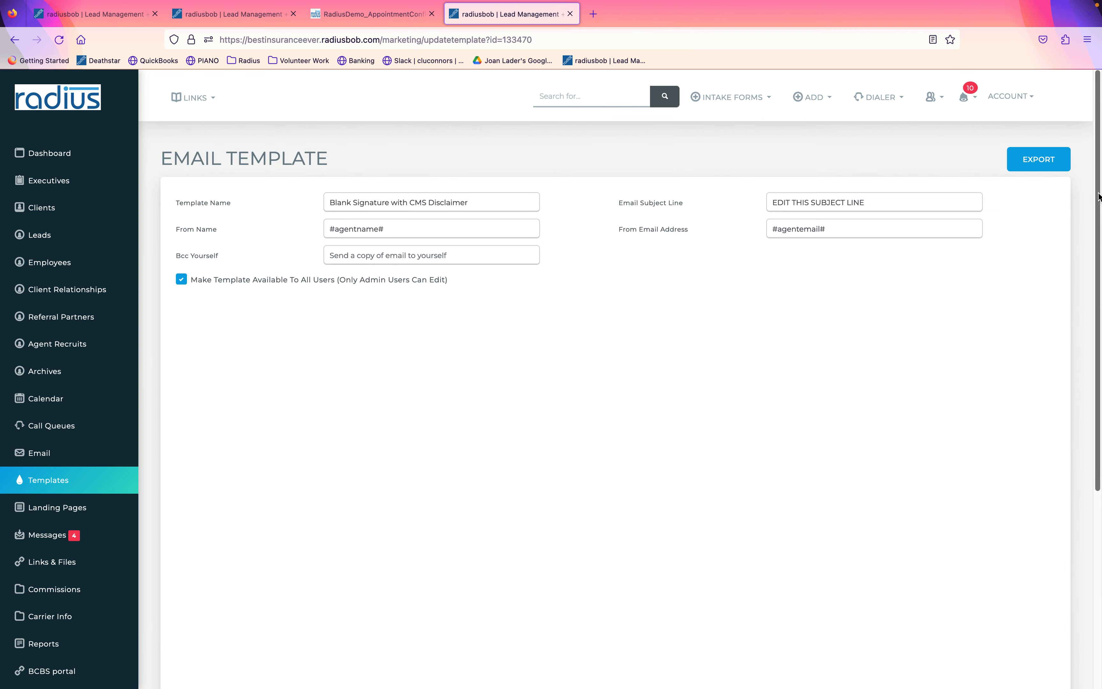
{"action": "scroll", "coordinate": [1084, 346], "scroll_direction": "down", "scroll_amount": 4}
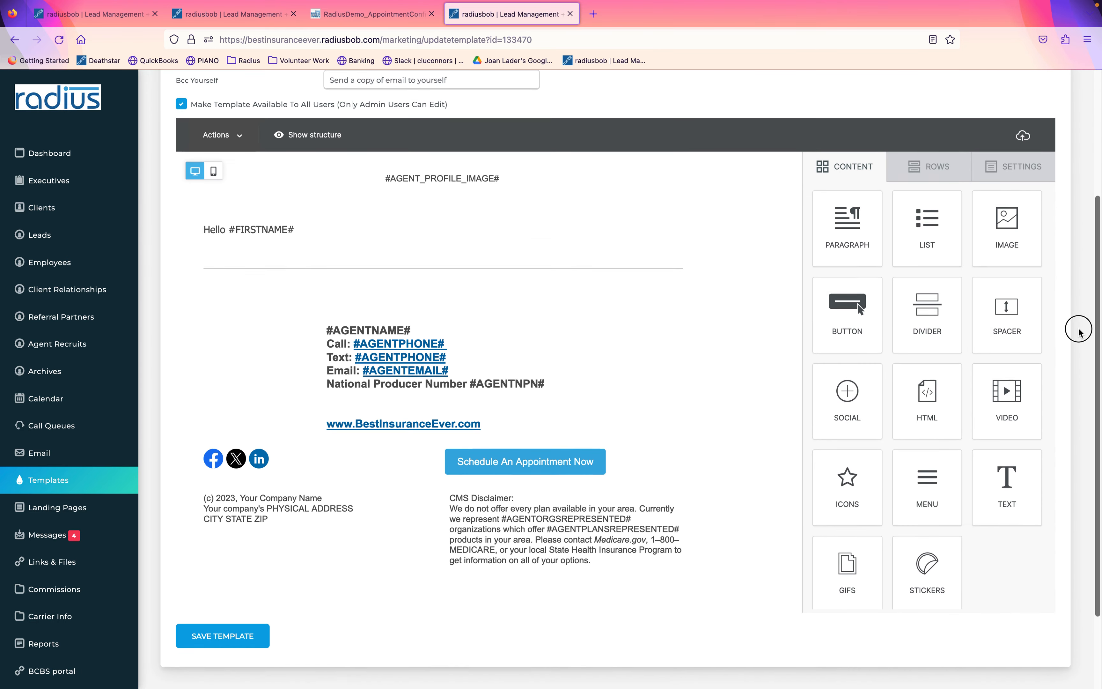
{"action": "left_click", "coordinate": [494, 440]}
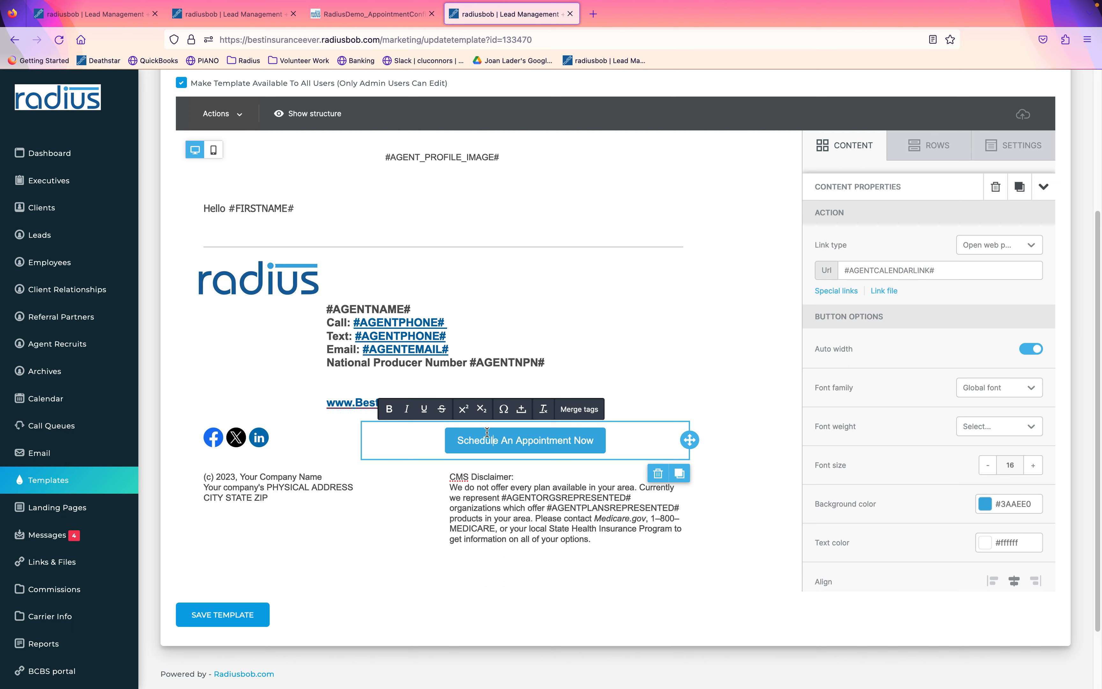
Select the AGENTCALENDARLINK merge field in the button's URL, then go to User Settings.
{"action": "scroll", "coordinate": [947, 270], "scroll_direction": "down", "scroll_amount": 1}
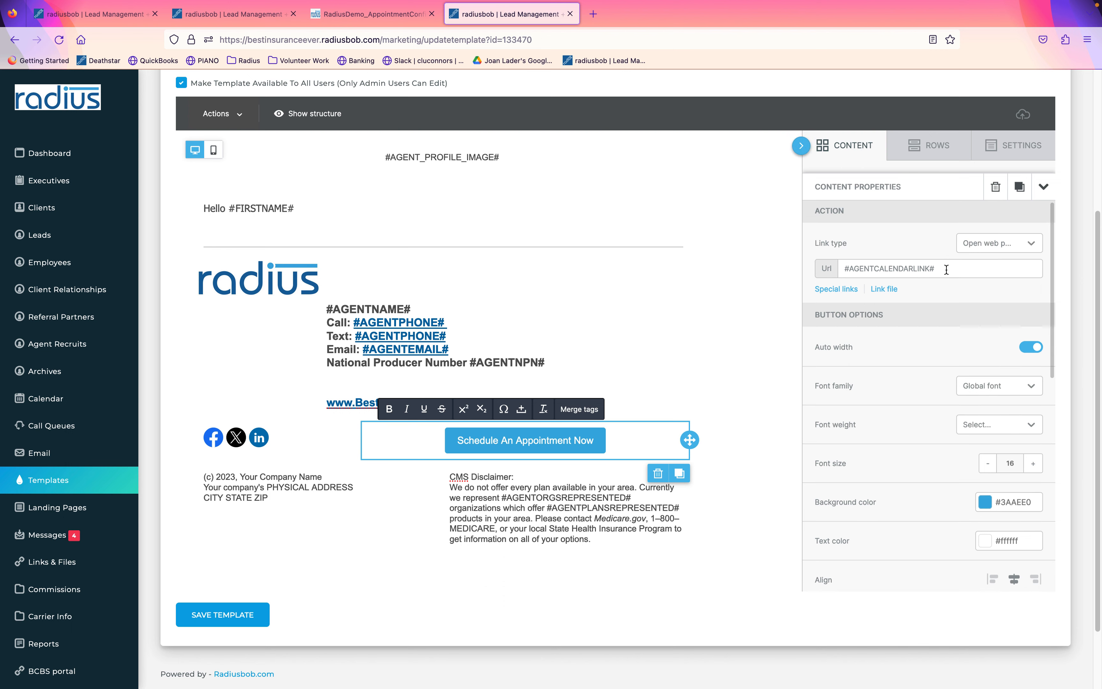
{"action": "left_click", "coordinate": [947, 269]}
{"action": "left_click_drag", "start_coordinate": [947, 265], "coordinate": [844, 261]}
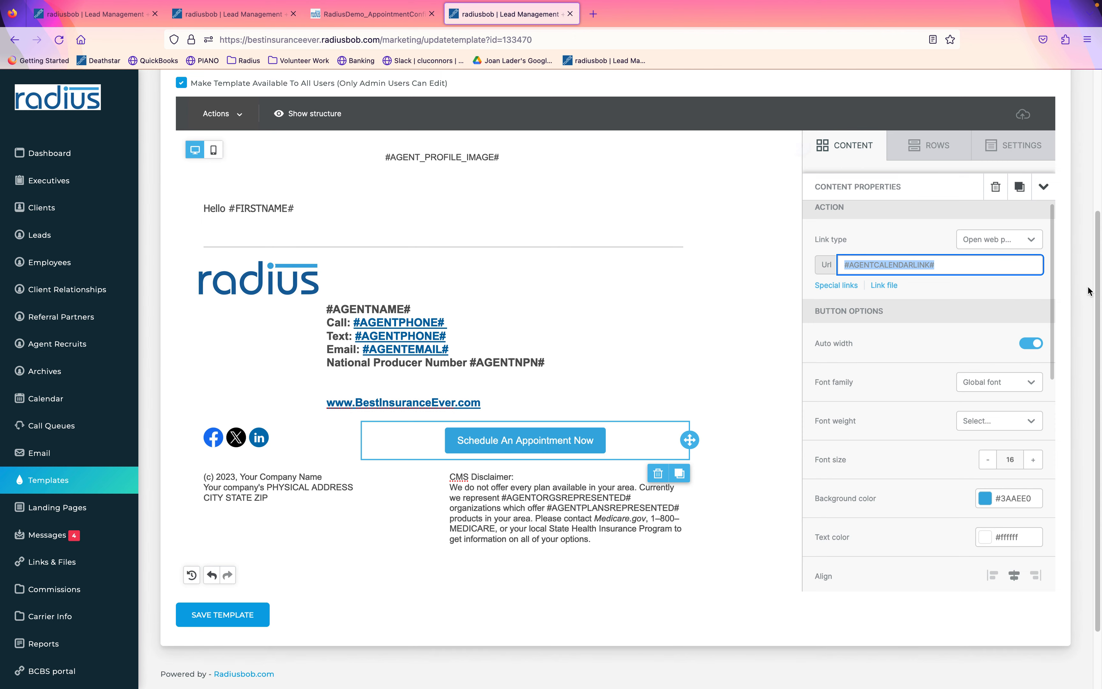
{"action": "left_click_drag", "start_coordinate": [1097, 289], "coordinate": [1096, 188]}
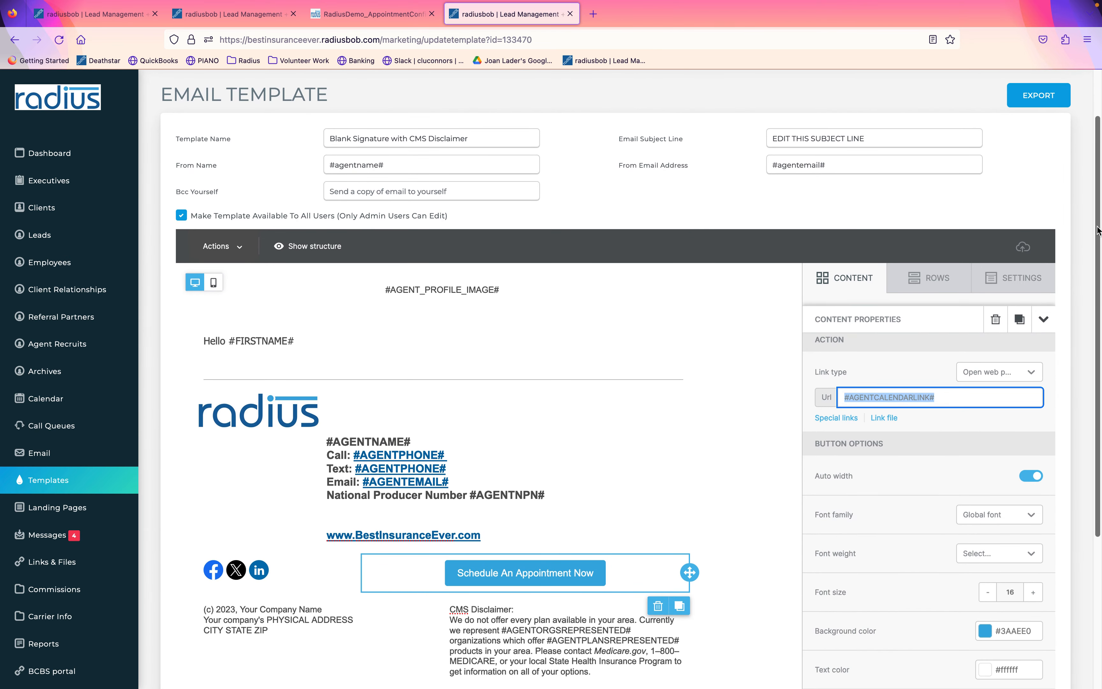
{"action": "left_click_drag", "start_coordinate": [1096, 226], "coordinate": [1093, 174]}
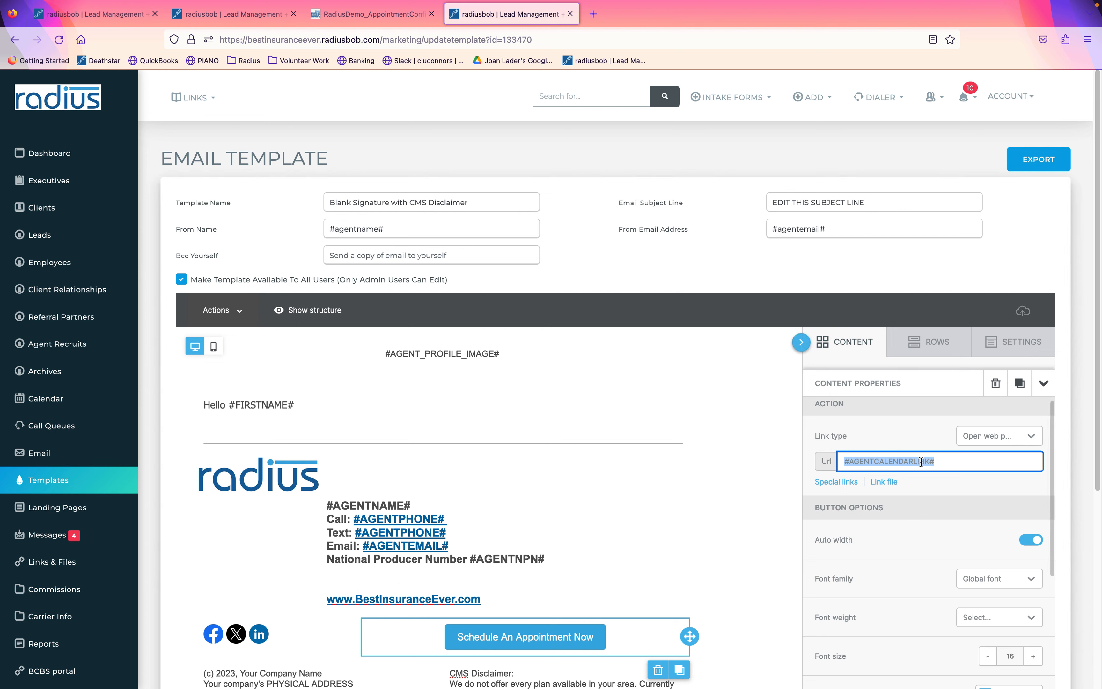
{"action": "left_click", "coordinate": [871, 461]}
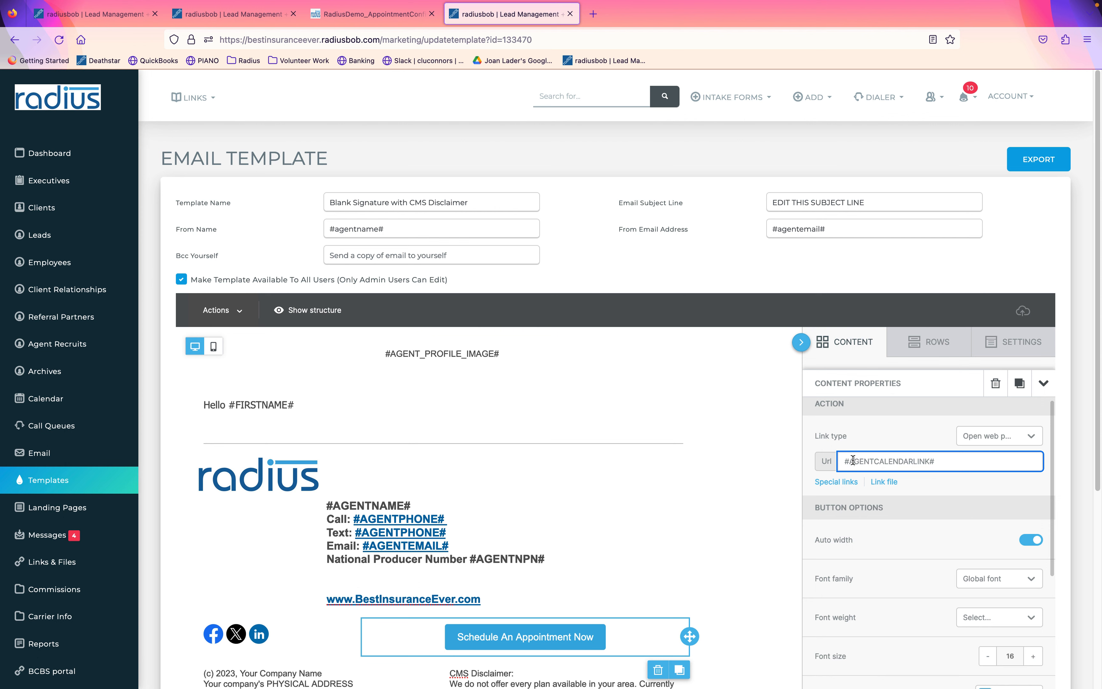
{"action": "left_click_drag", "start_coordinate": [850, 462], "coordinate": [929, 461]}
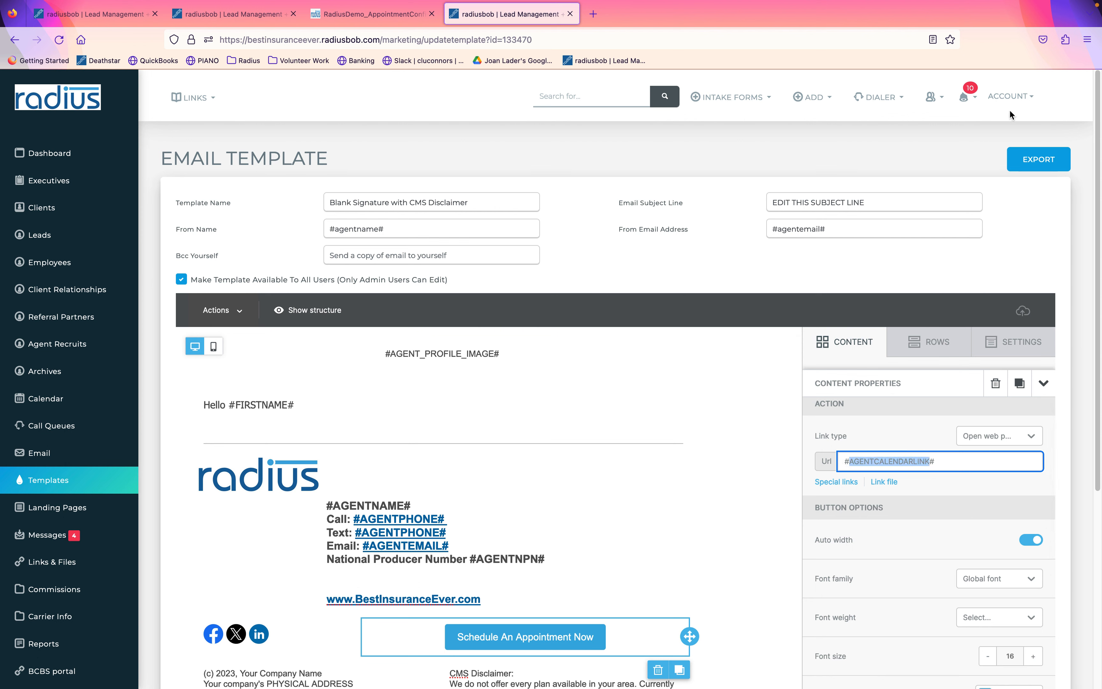
{"action": "left_click", "coordinate": [1012, 97]}
{"action": "left_click", "coordinate": [979, 121]}
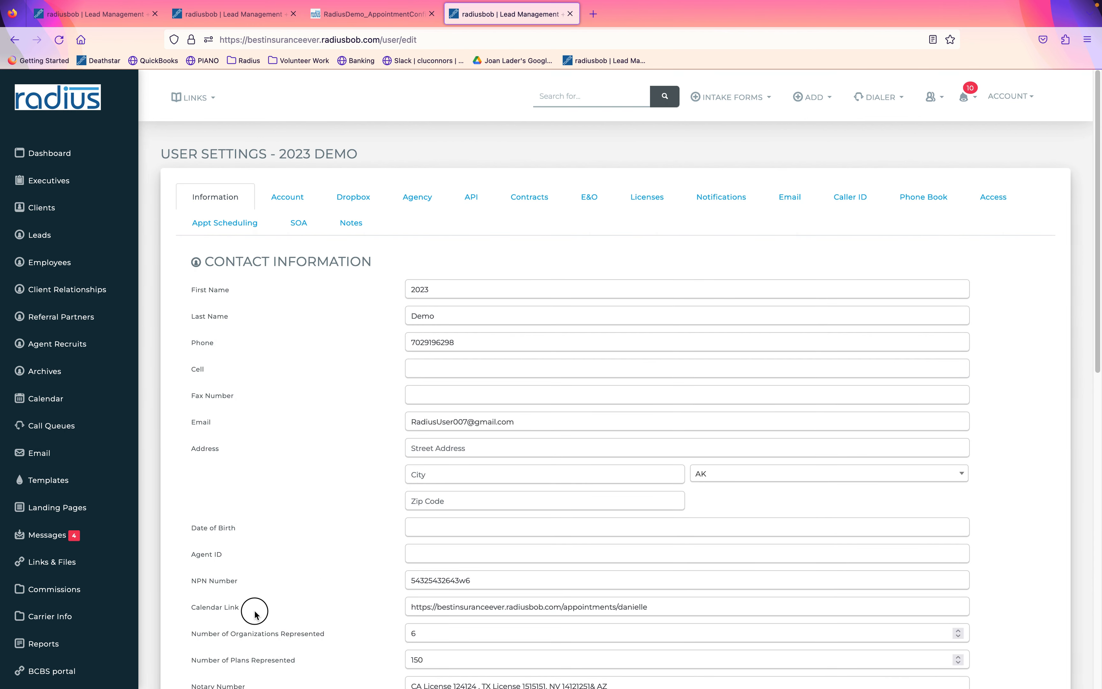
Filter Account Settings by 'task' and open Task & Reminder Categories.
{"action": "left_click_drag", "start_coordinate": [257, 616], "coordinate": [176, 613]}
{"action": "left_click_drag", "start_coordinate": [130, 537], "coordinate": [130, 644]}
{"action": "left_click", "coordinate": [60, 609]}
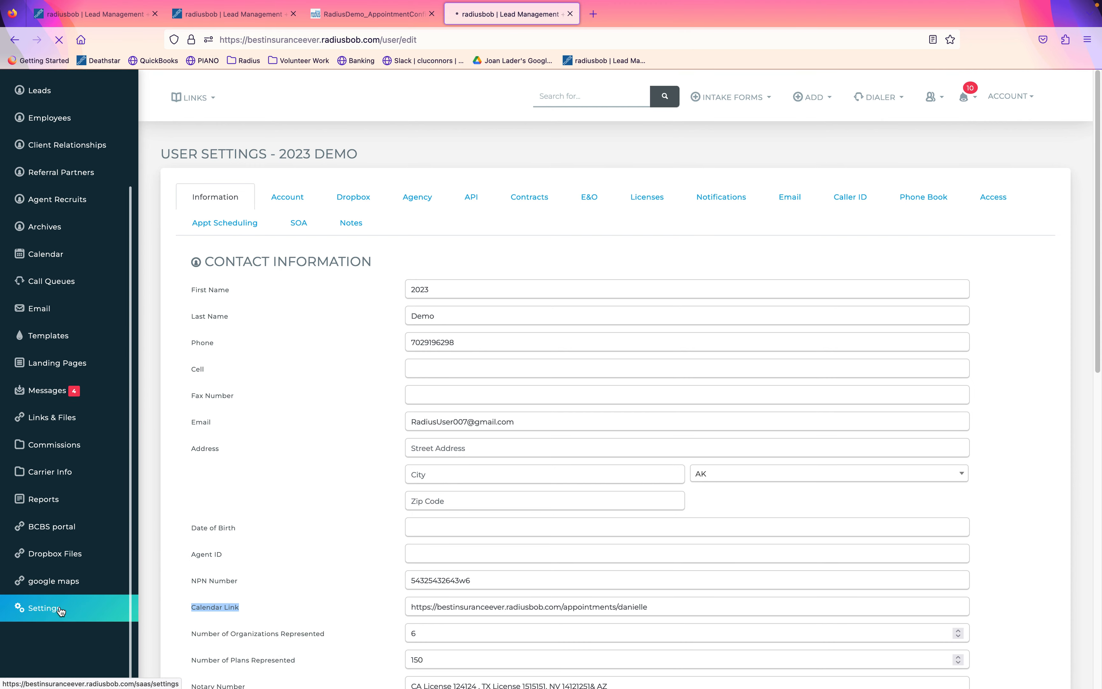
{"action": "left_click", "coordinate": [844, 146]}
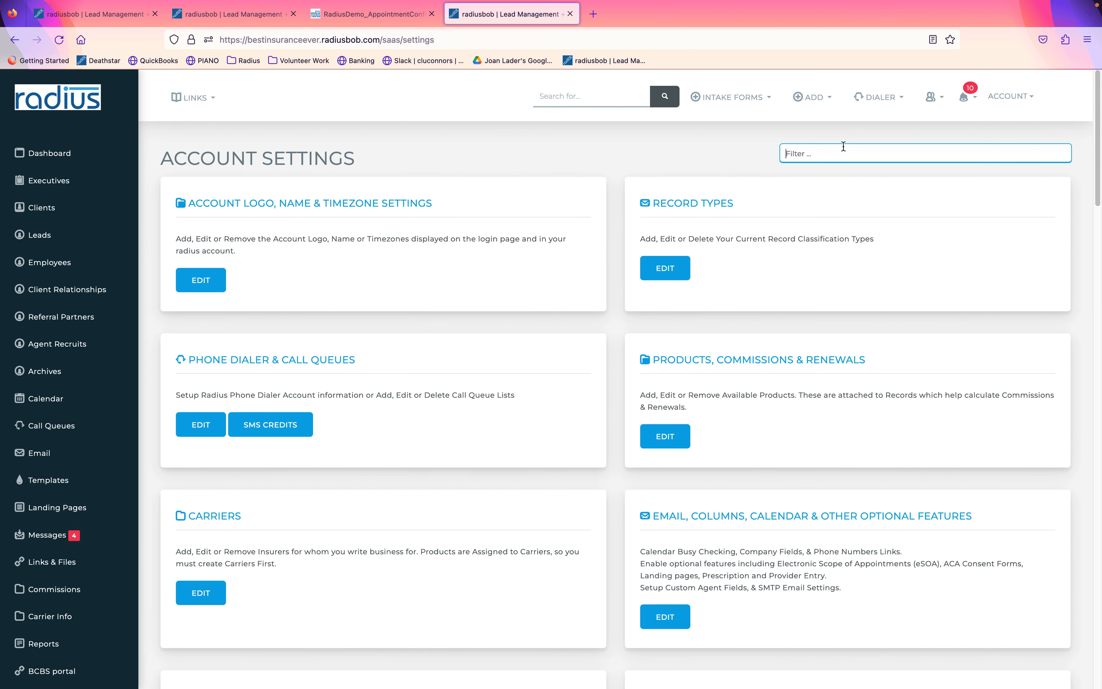
{"action": "type", "text": "task"}
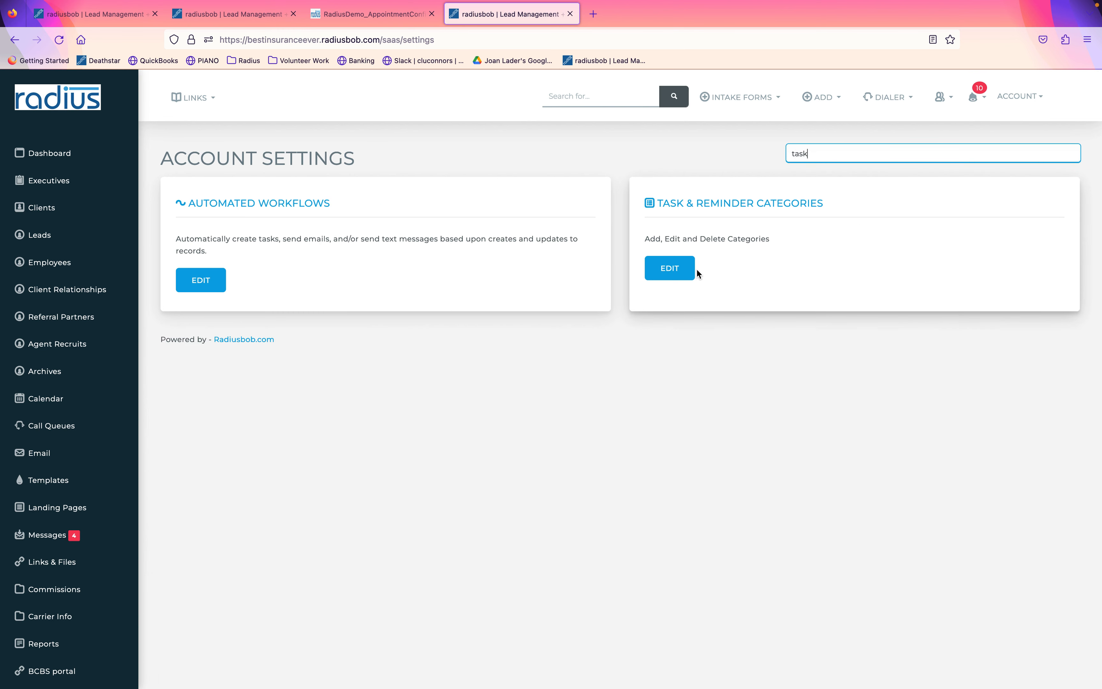
{"action": "left_click", "coordinate": [671, 271]}
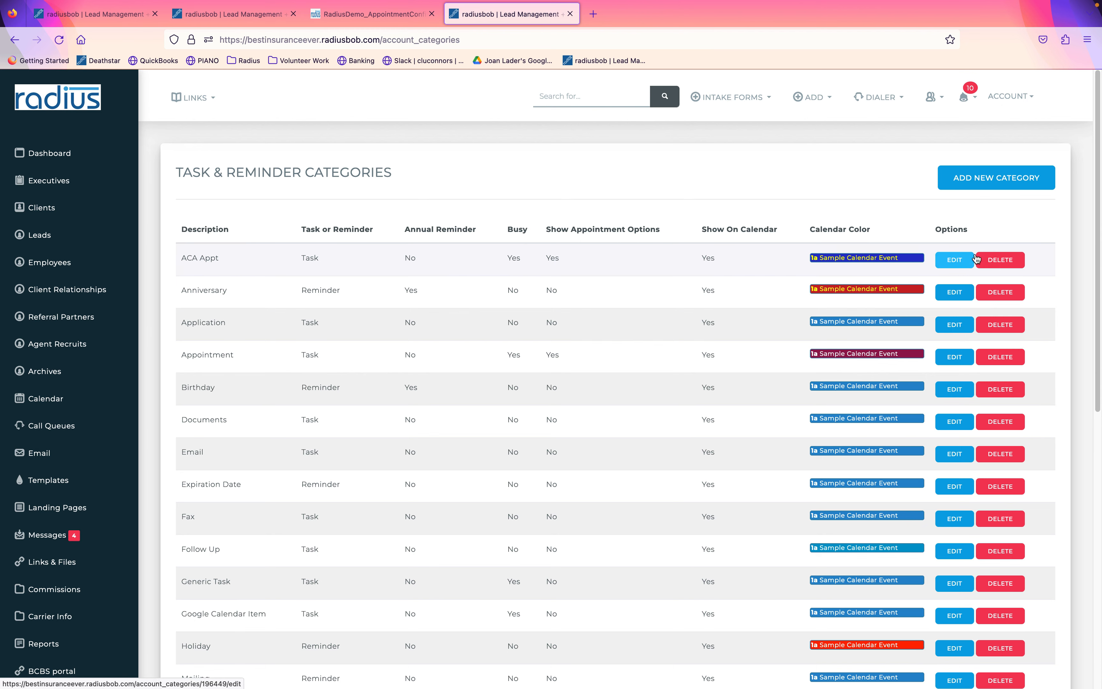
Add a 'Medicare Annual Appt' Task category marked Busy with appointment options shown.
{"action": "left_click", "coordinate": [1013, 187]}
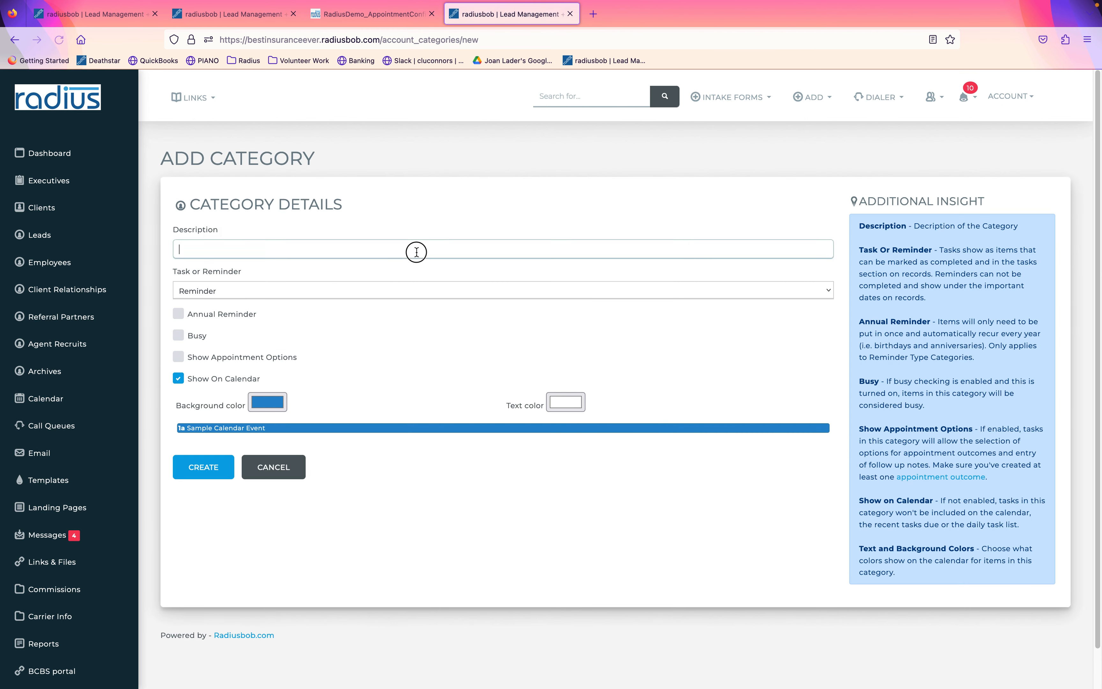
{"action": "left_click", "coordinate": [417, 252]}
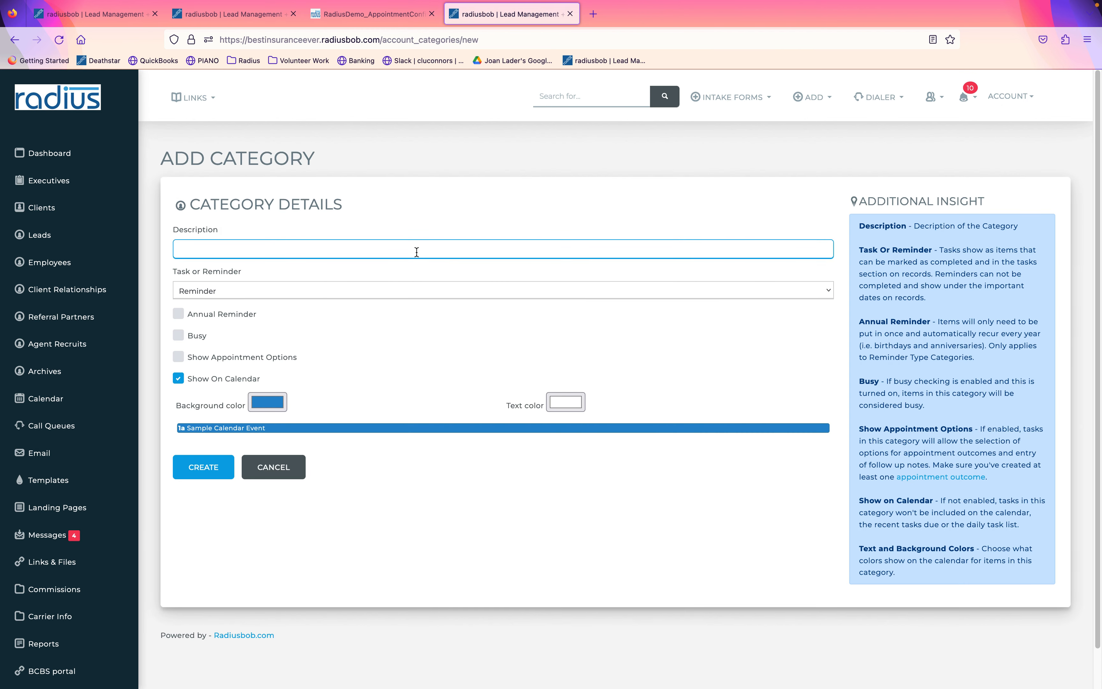
{"action": "type", "text": "Medicare Annual Appt"}
{"action": "left_click", "coordinate": [374, 292]}
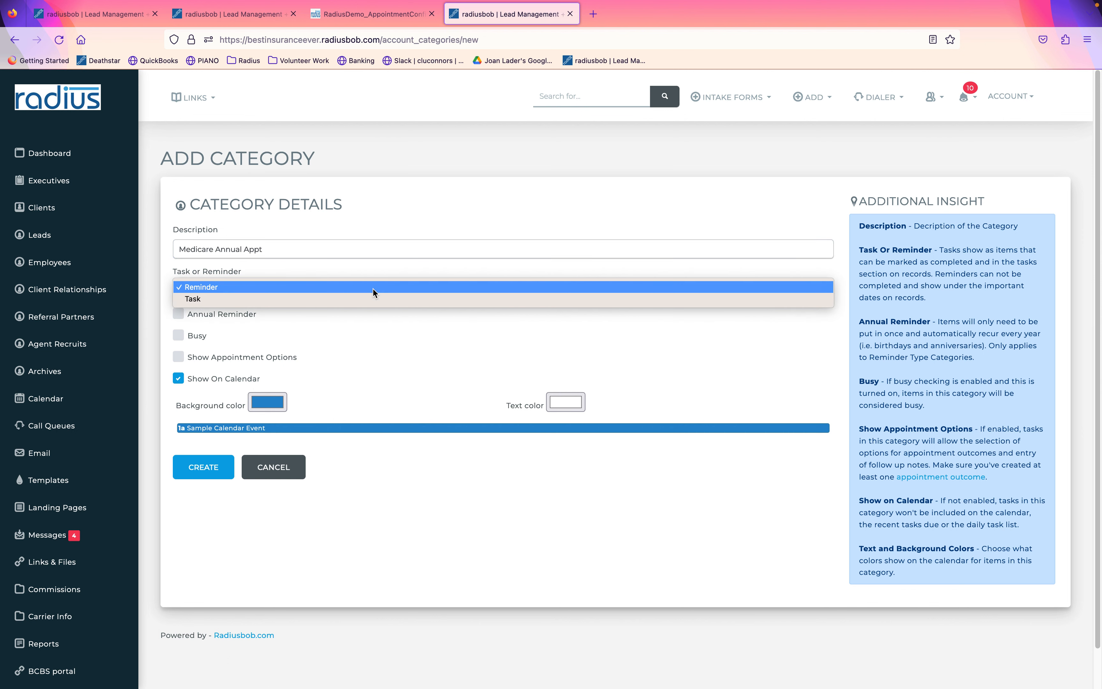
{"action": "left_click", "coordinate": [370, 299]}
{"action": "left_click", "coordinate": [179, 314]}
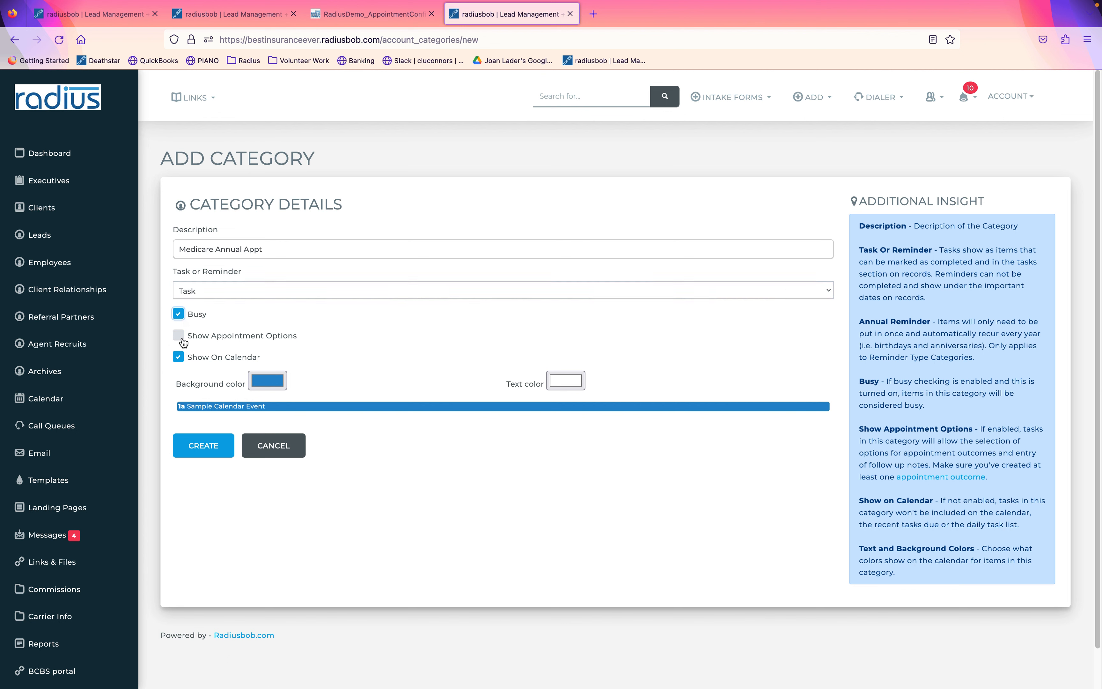
{"action": "left_click", "coordinate": [179, 337]}
Give the category a red background and cyan text, then return to Account Settings.
{"action": "left_click", "coordinate": [256, 385]}
{"action": "left_click", "coordinate": [364, 270]}
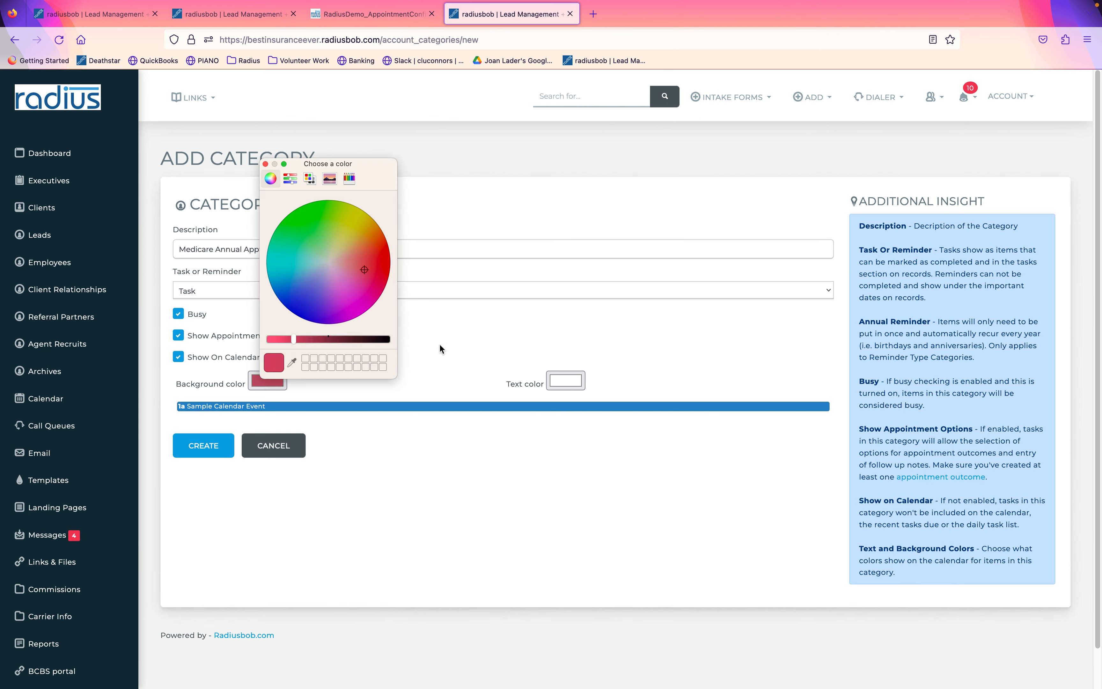
{"action": "left_click", "coordinate": [564, 380]}
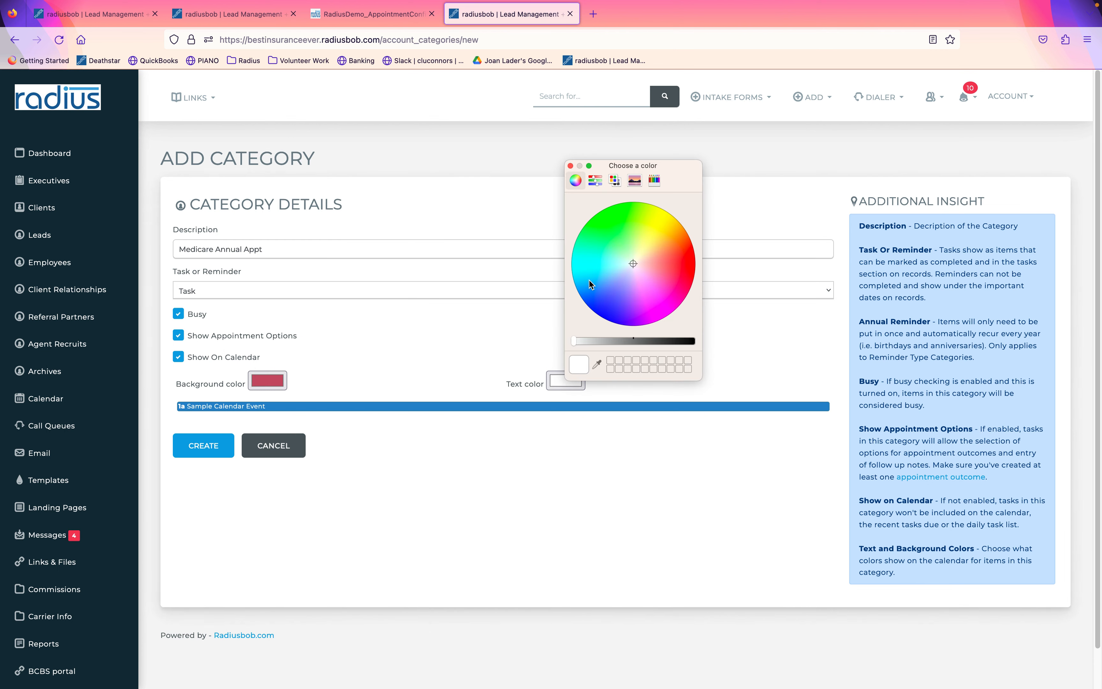
{"action": "left_click", "coordinate": [600, 270]}
{"action": "left_click", "coordinate": [463, 456]}
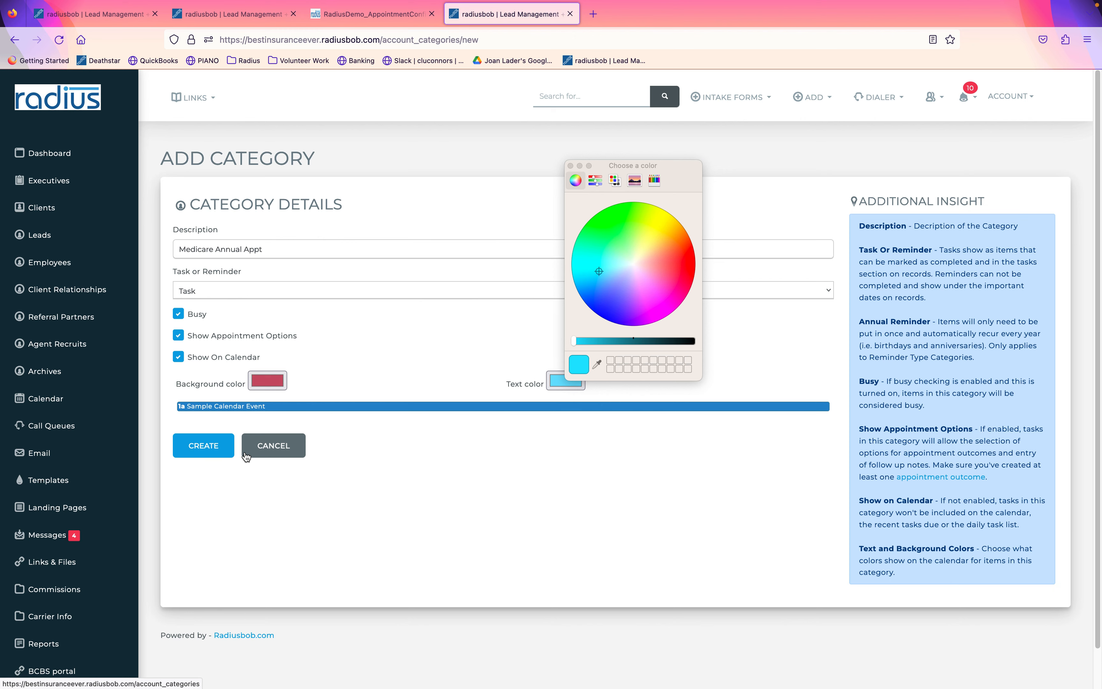
{"action": "scroll", "coordinate": [135, 509], "scroll_direction": "down", "scroll_amount": 5}
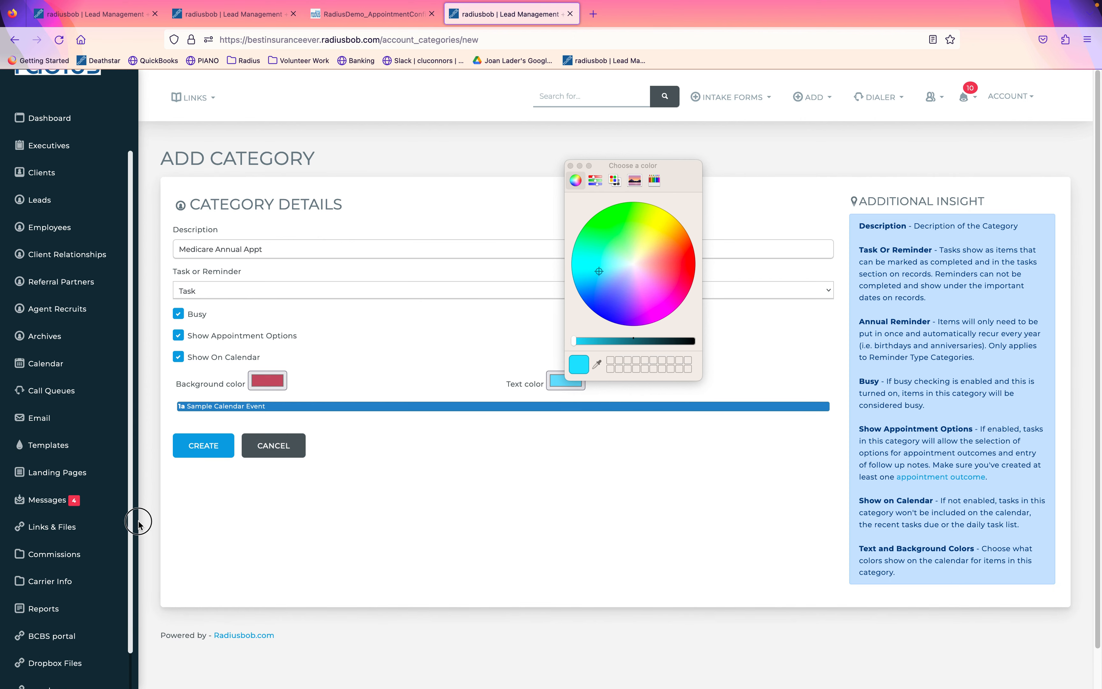
{"action": "left_click", "coordinate": [45, 611]}
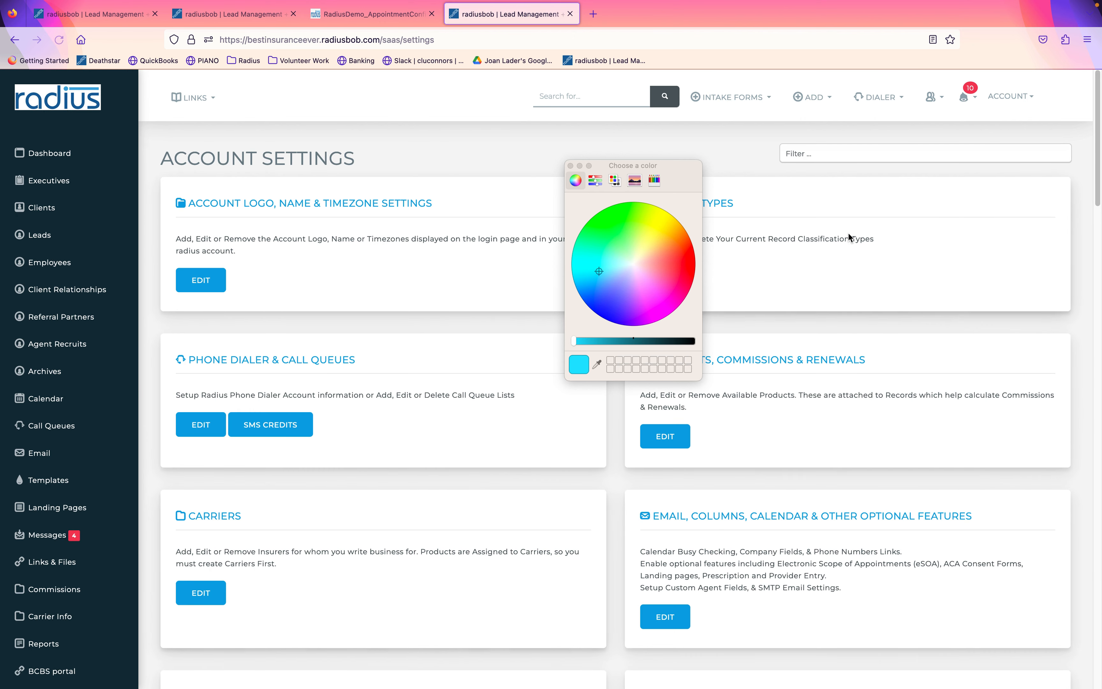
Filter settings for 'appoin' and start a new reminder under Appointment Reminders.
{"action": "left_click", "coordinate": [571, 166]}
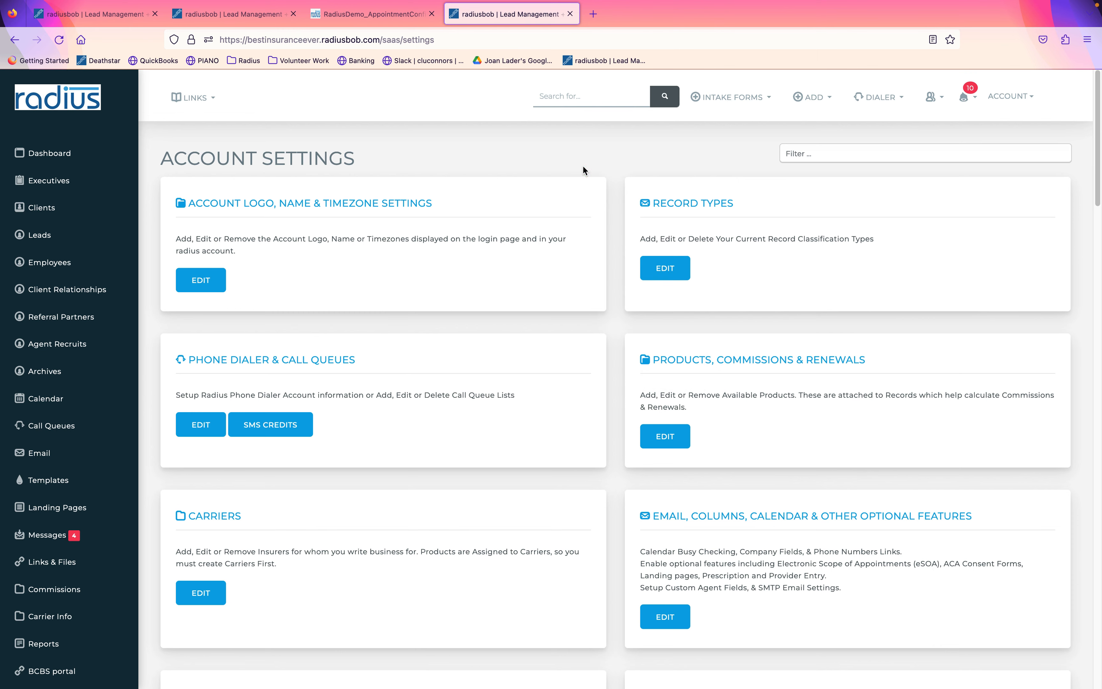
{"action": "left_click", "coordinate": [863, 158]}
{"action": "type", "text": "appoin"}
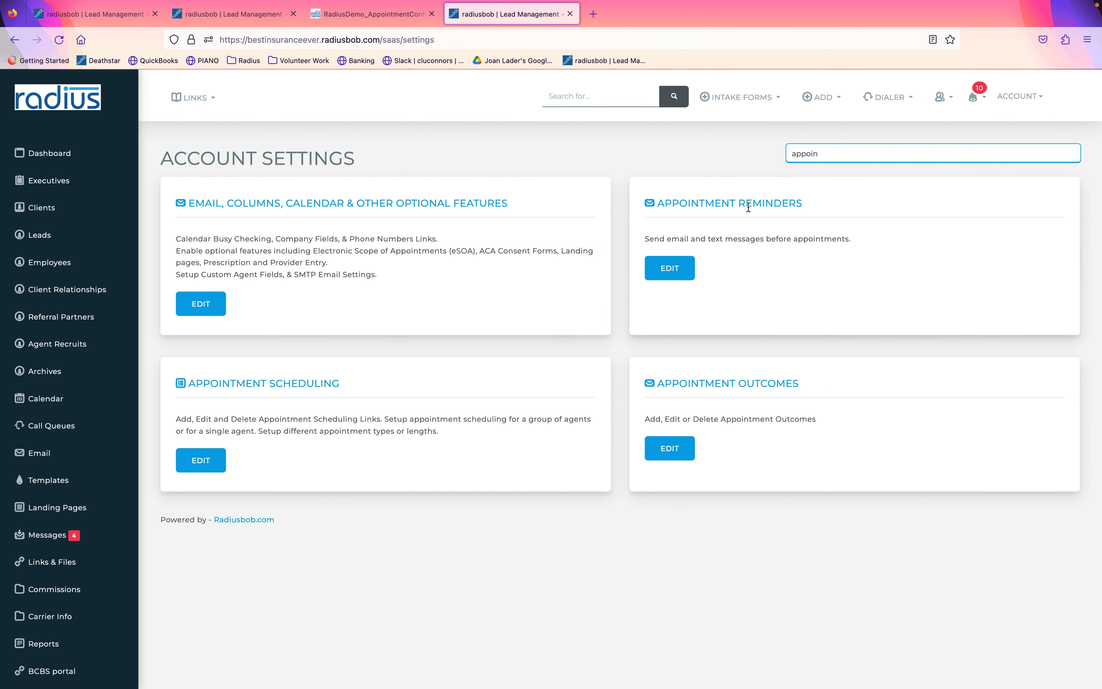
{"action": "left_click", "coordinate": [679, 268]}
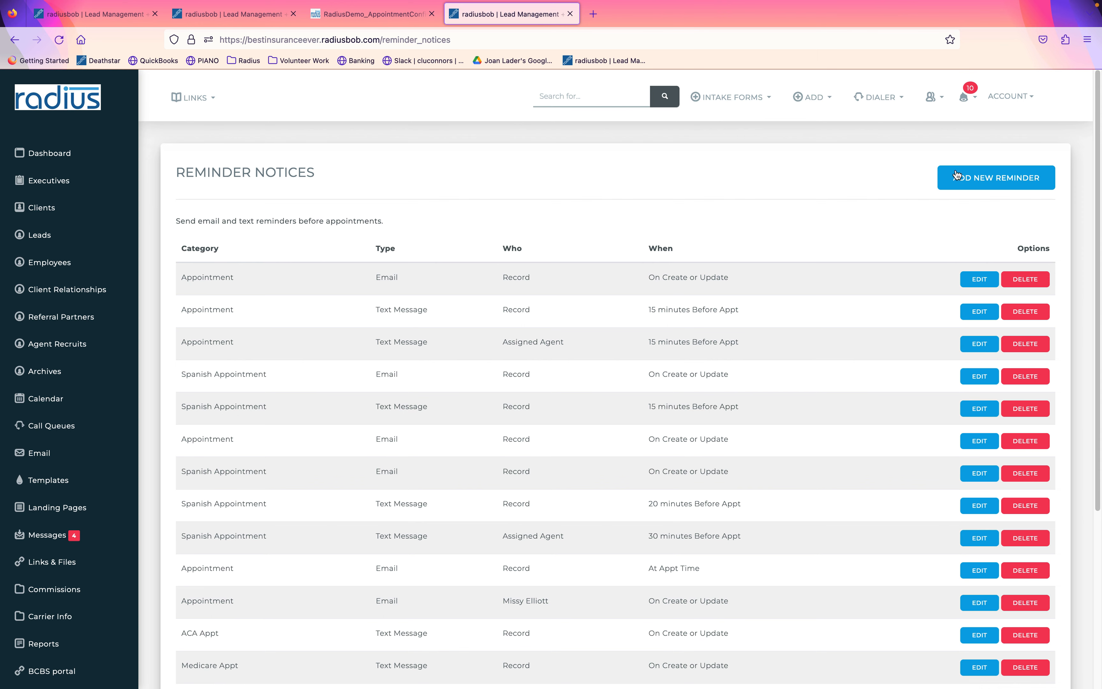
{"action": "left_click", "coordinate": [994, 175]}
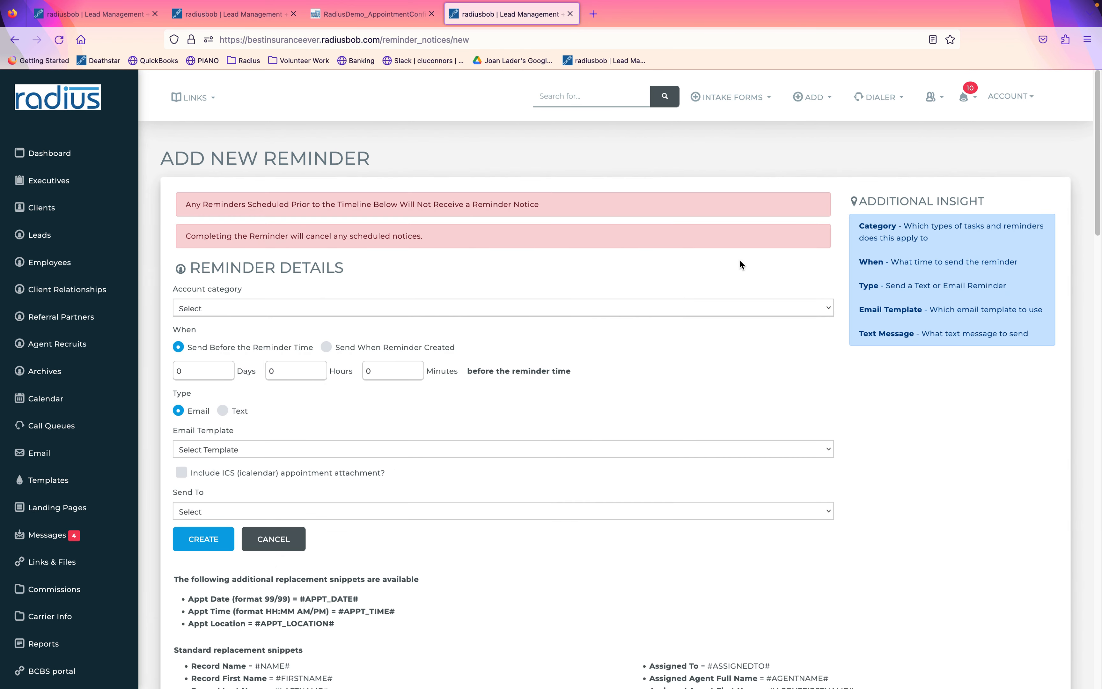
Make the reminder an ACA Appt text sent 15 minutes before, copying the first-name snippet.
{"action": "left_click", "coordinate": [652, 308]}
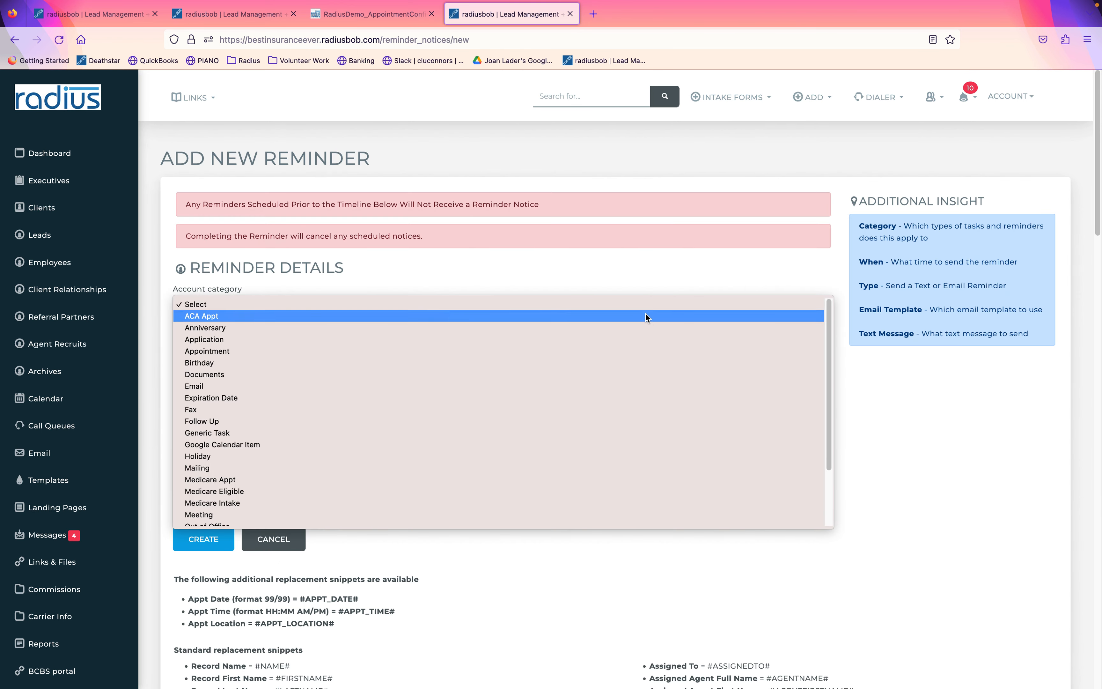
{"action": "left_click", "coordinate": [644, 315]}
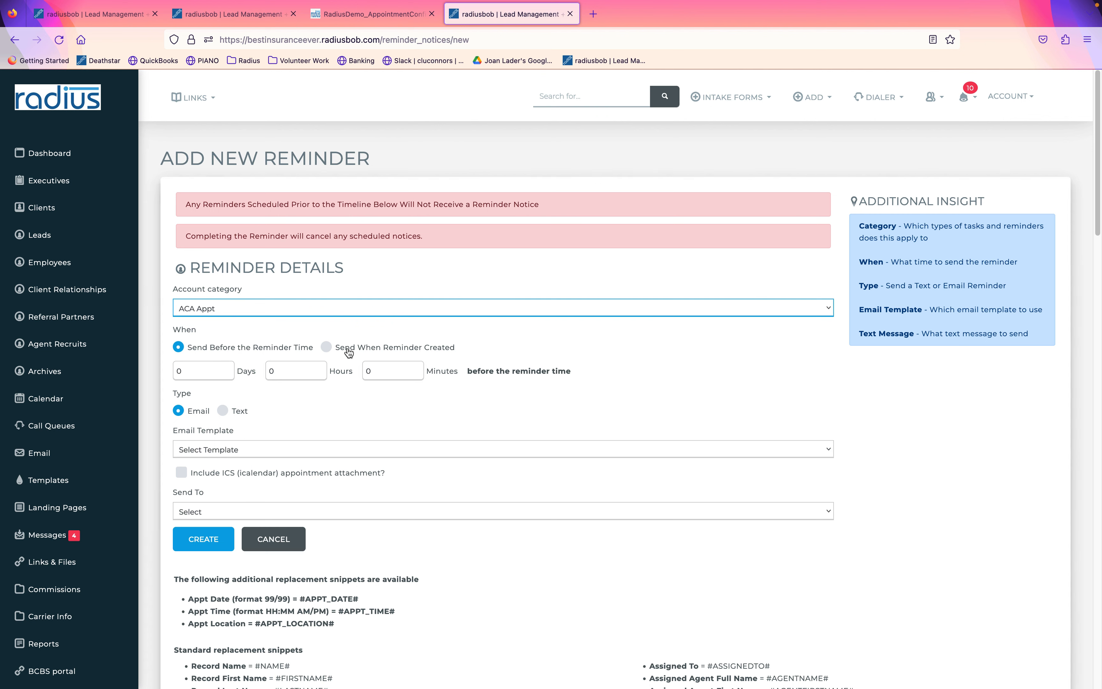
{"action": "left_click", "coordinate": [389, 377]}
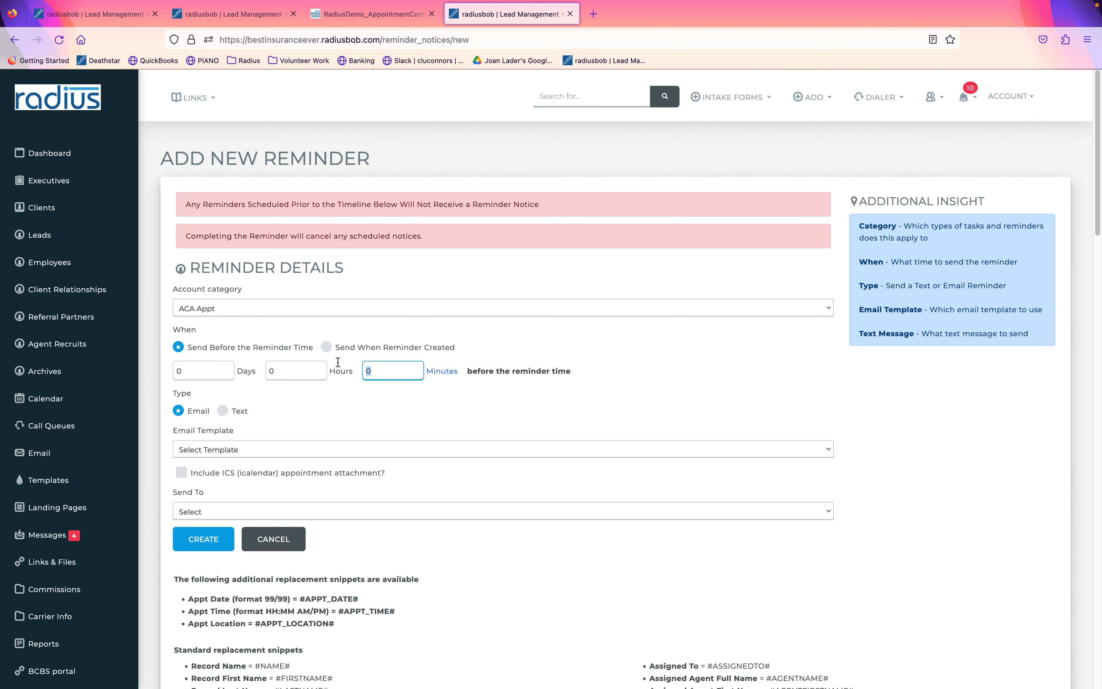
{"action": "type", "text": "15"}
{"action": "left_click", "coordinate": [224, 410]}
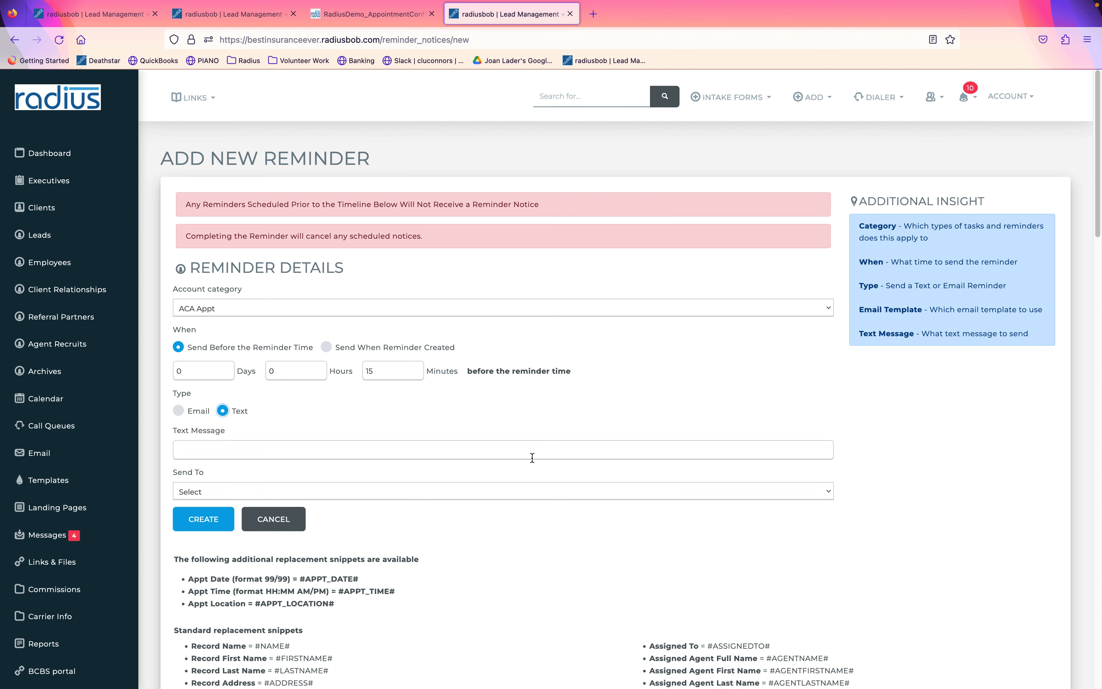
{"action": "scroll", "coordinate": [1086, 268], "scroll_direction": "down", "scroll_amount": 3}
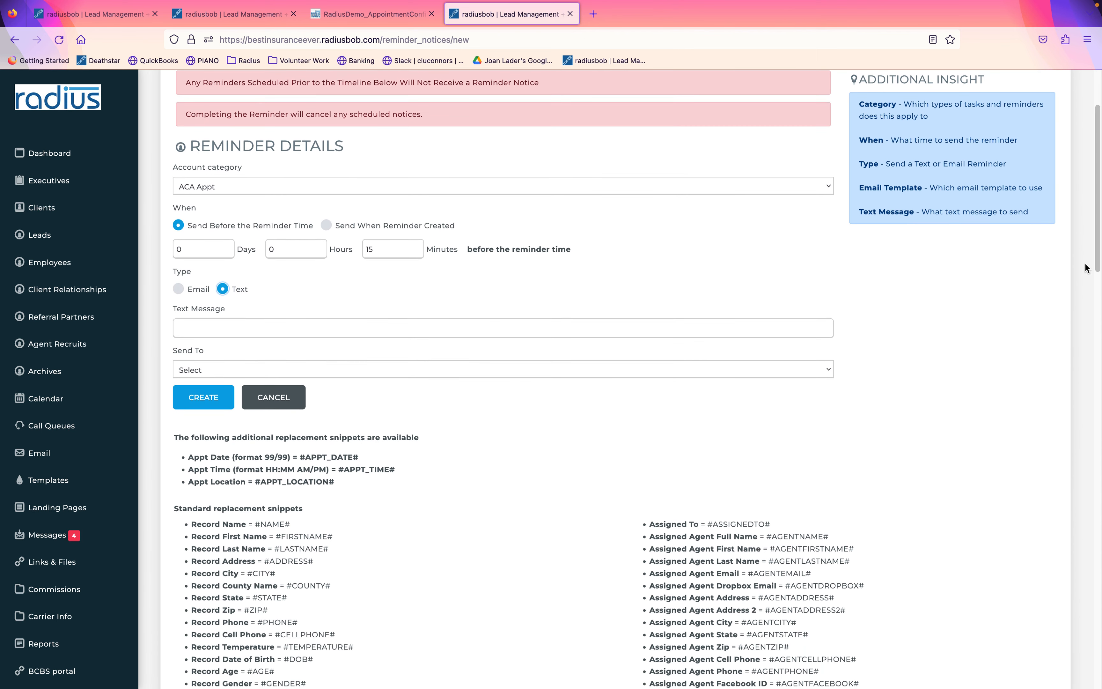
{"action": "left_click_drag", "start_coordinate": [334, 538], "coordinate": [275, 539]}
{"action": "key", "text": "super+c"}
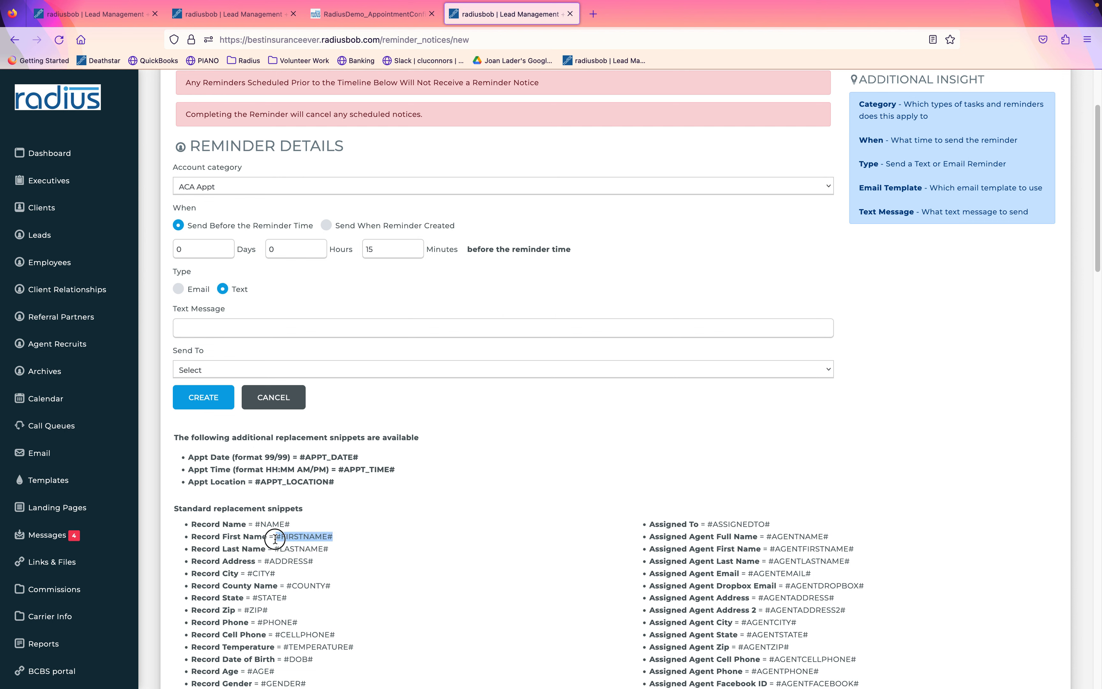
{"action": "left_click", "coordinate": [251, 328]}
Write the text: 'Hi #FIRSTNAME#, Looking forward to seeing you in 15 minutes at #APPT_LOCATION# for our ACA annual enrollment appointment. Please bring'.
{"action": "type", "text": "Hi"}
{"action": "key", "text": "super+v"}
{"action": "type", "text": ", "}
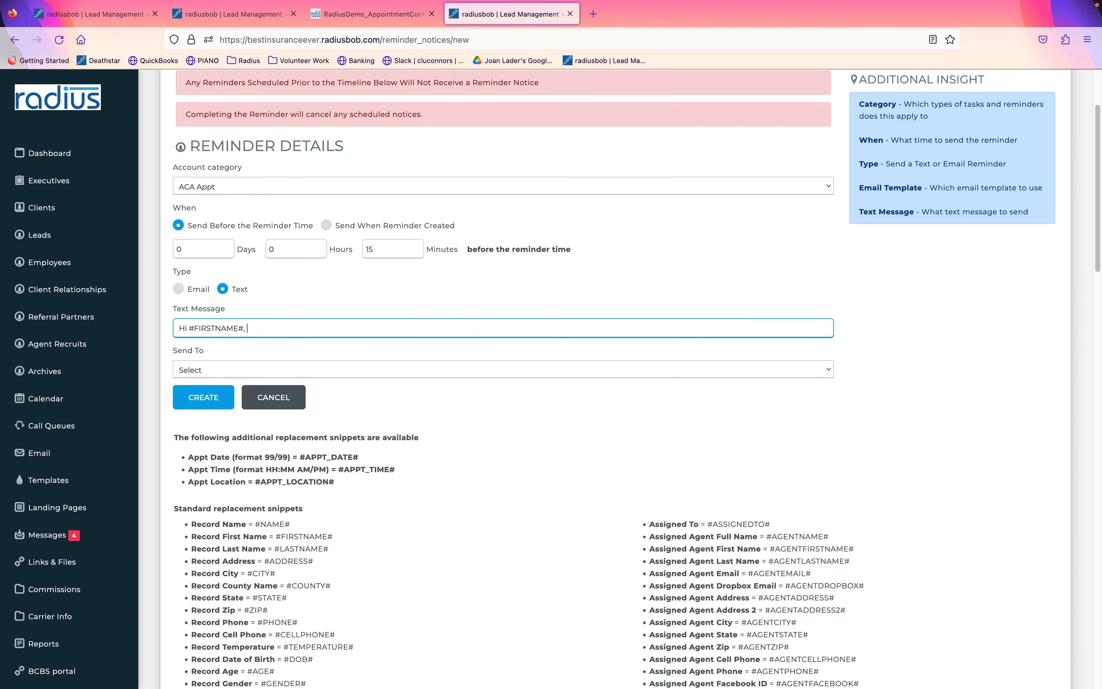
{"action": "type", "text": "Looking forward to seeing you in 15 minutes at"}
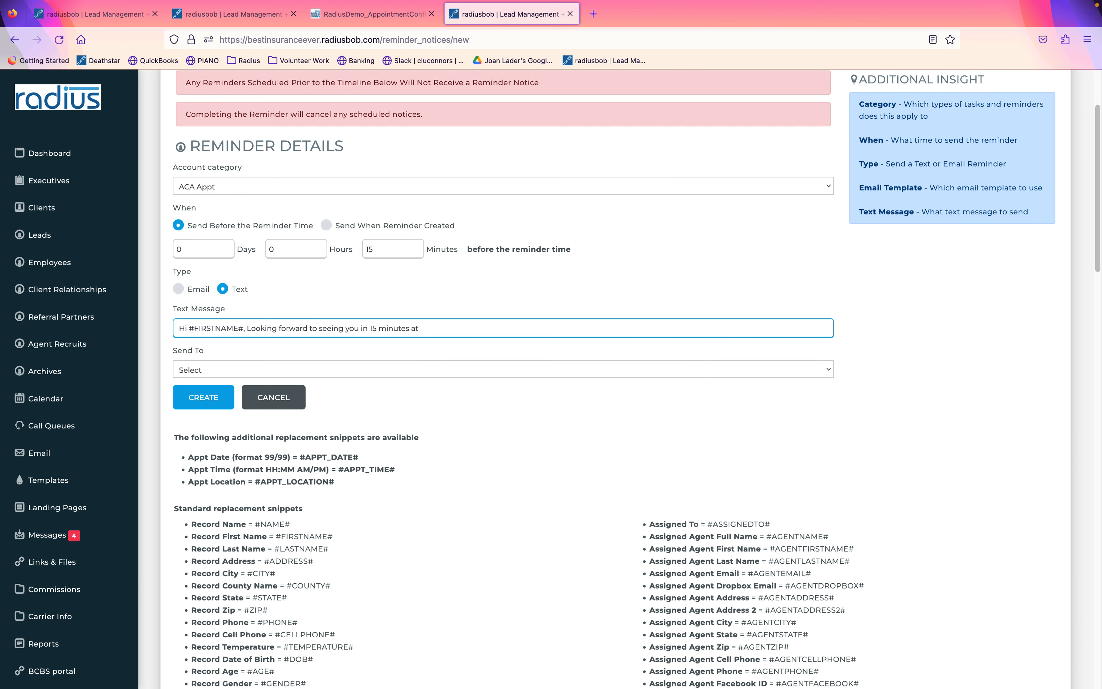
{"action": "left_click_drag", "start_coordinate": [339, 483], "coordinate": [254, 485]}
{"action": "key", "text": "super+c"}
{"action": "left_click", "coordinate": [486, 334]}
{"action": "key", "text": "super+v"}
{"action": "type", "text": "for our ACA annual enrollment"}
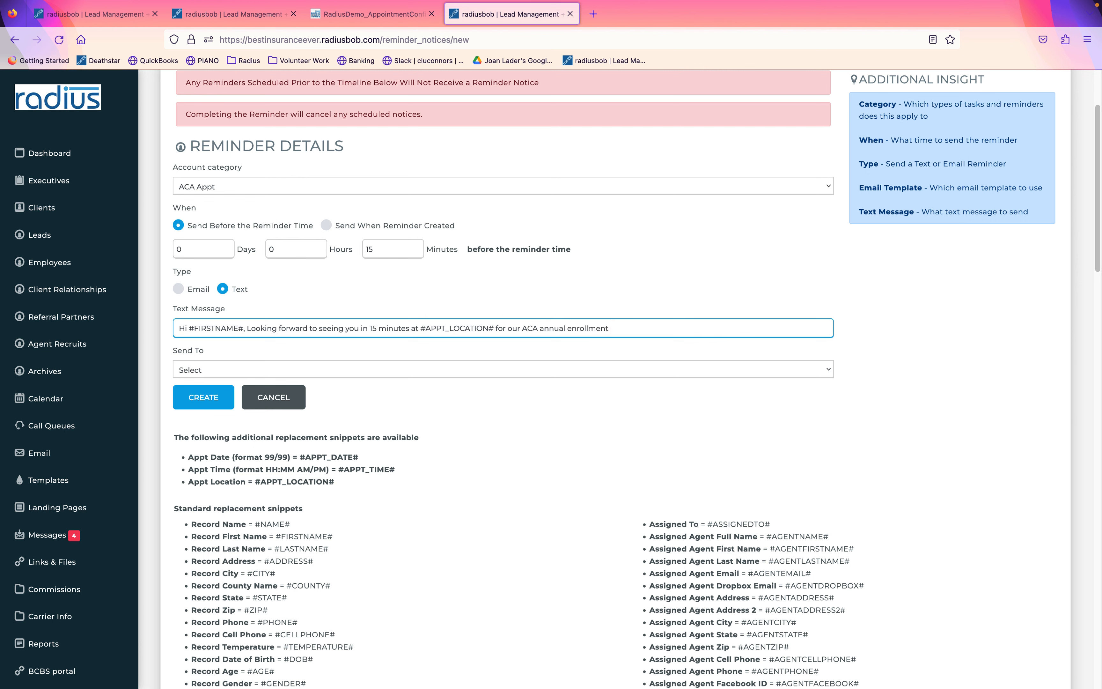
{"action": "type", "text": " s"}
{"action": "key", "text": "BackSpace"}
{"action": "type", "text": "appointment. Please bring..."}
Send the reminder to Record, keep ACA Appt as category, then go to account Settings.
{"action": "left_click", "coordinate": [347, 369]}
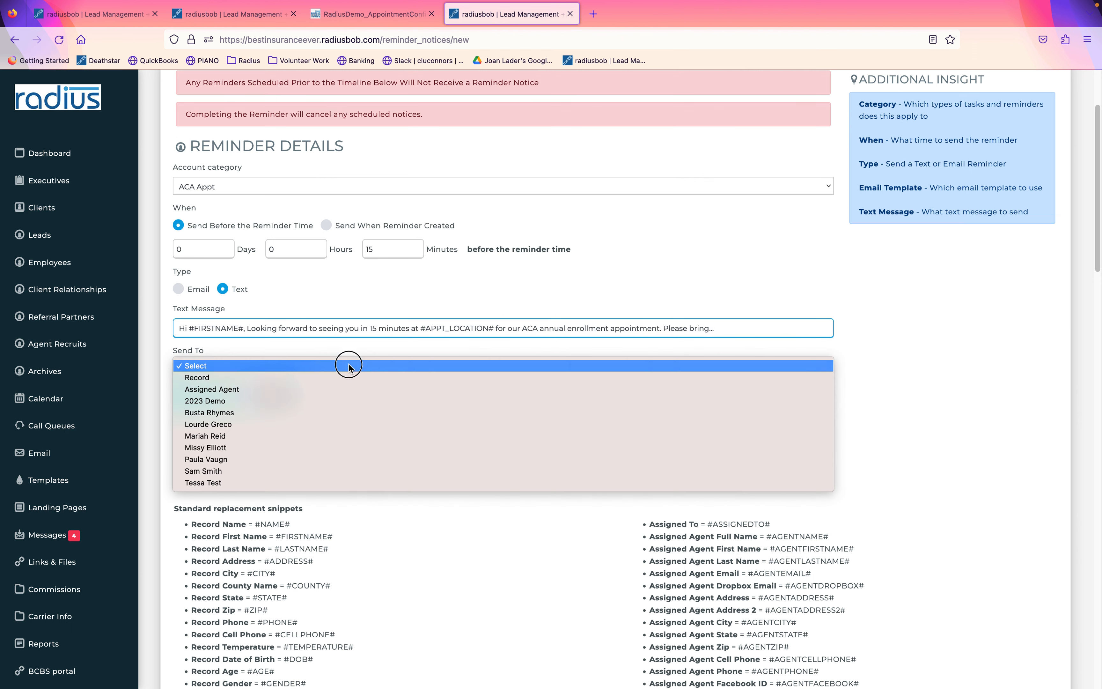
{"action": "left_click", "coordinate": [347, 378]}
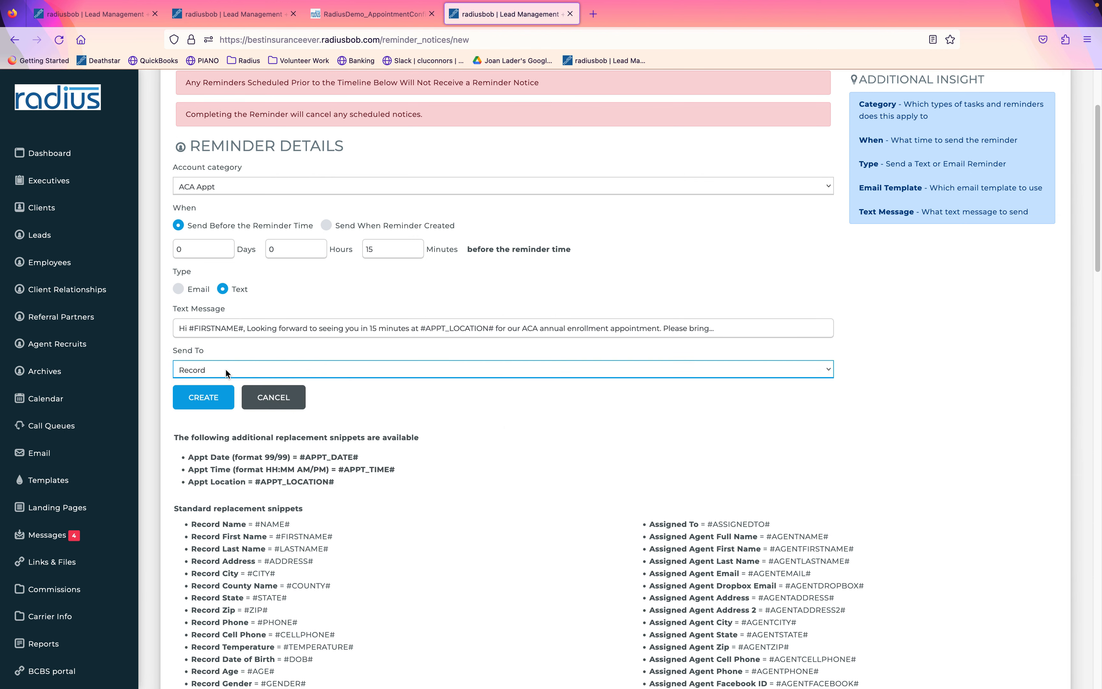
{"action": "left_click", "coordinate": [224, 369]}
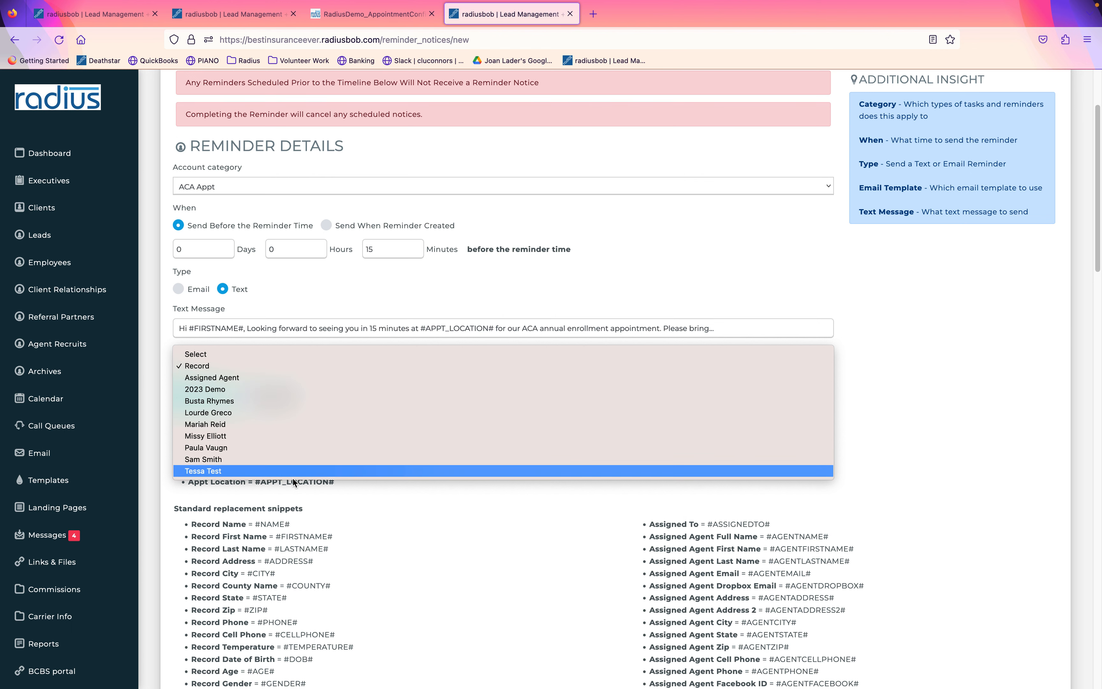
{"action": "left_click", "coordinate": [444, 516]}
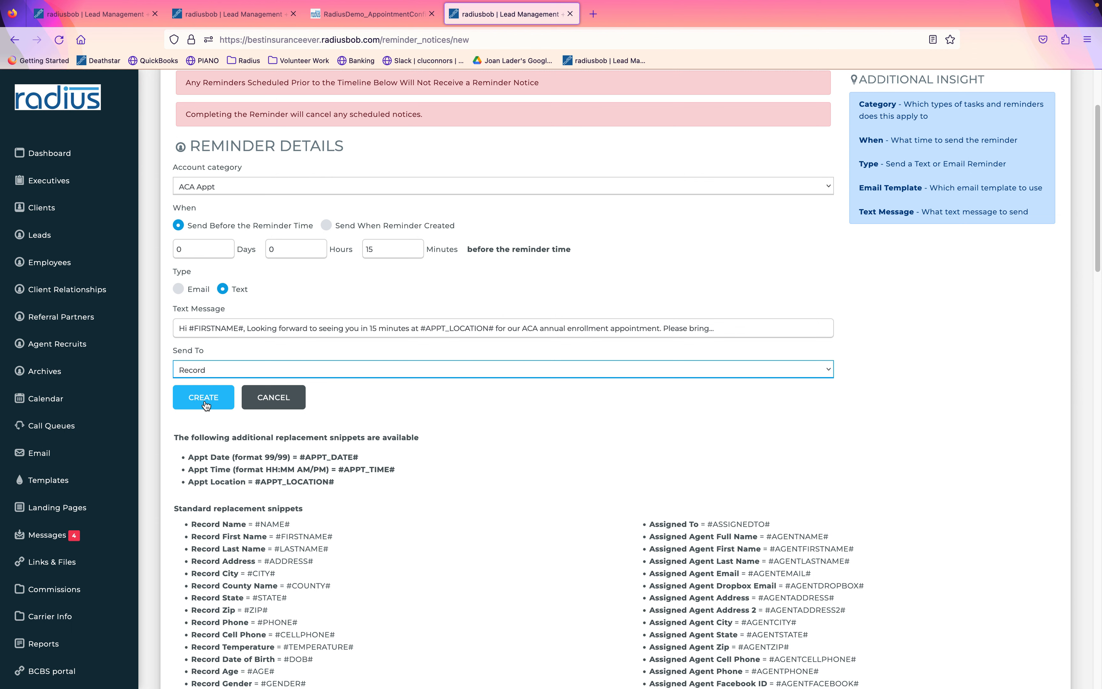
{"action": "left_click", "coordinate": [263, 189]}
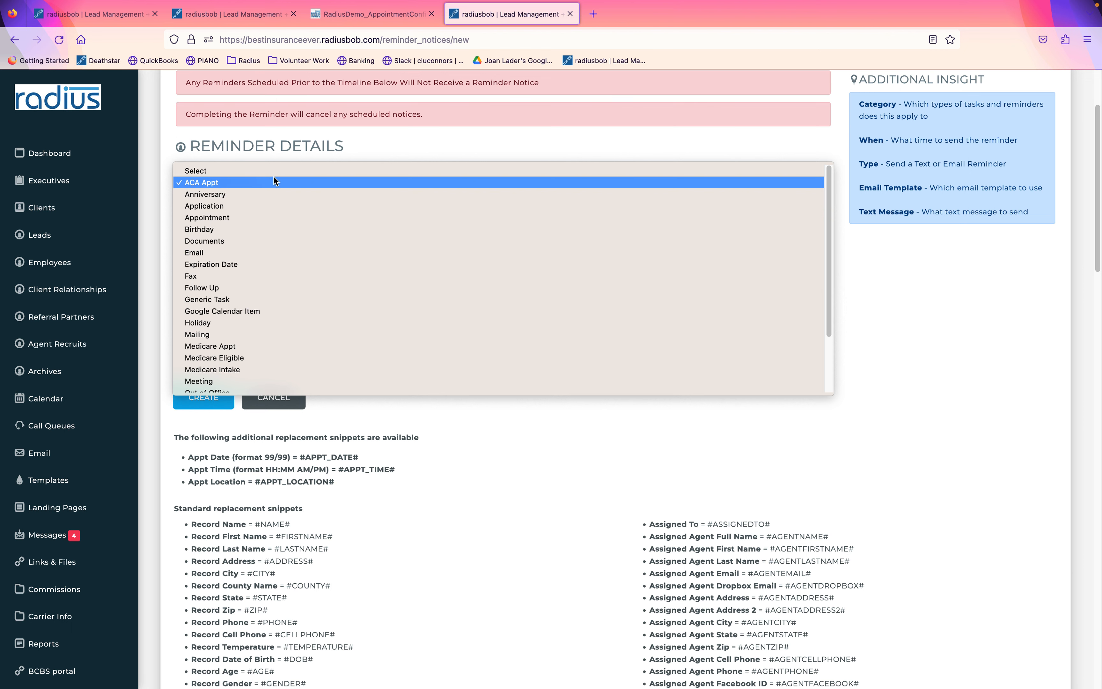
{"action": "left_click", "coordinate": [269, 182]}
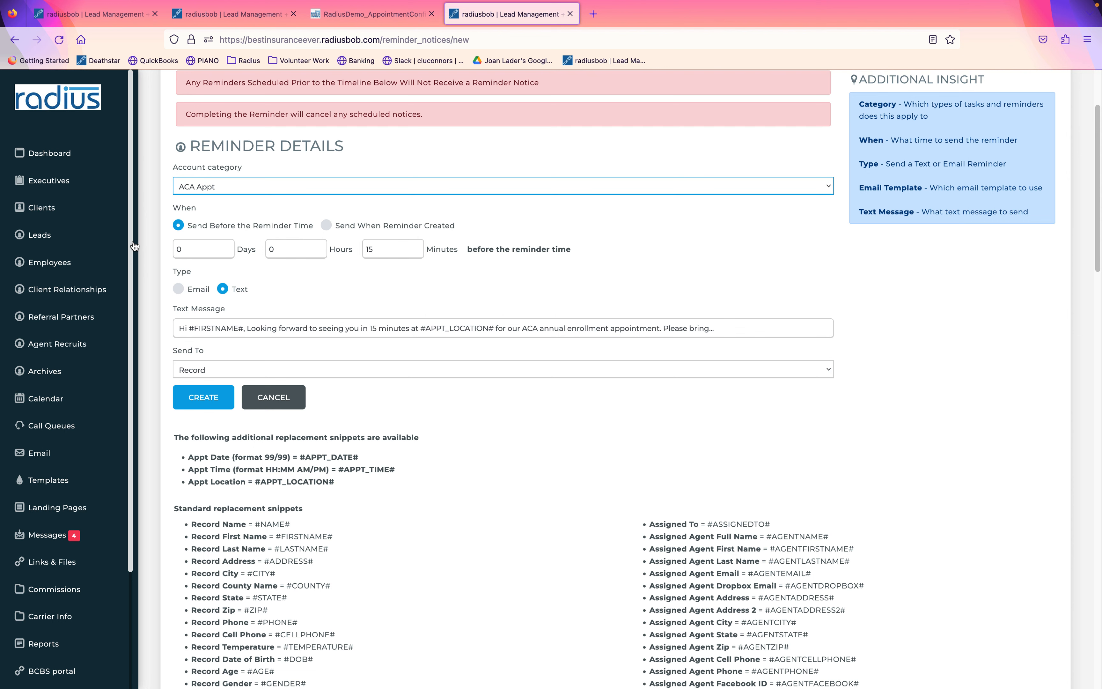
{"action": "scroll", "coordinate": [134, 274], "scroll_direction": "down", "scroll_amount": 4}
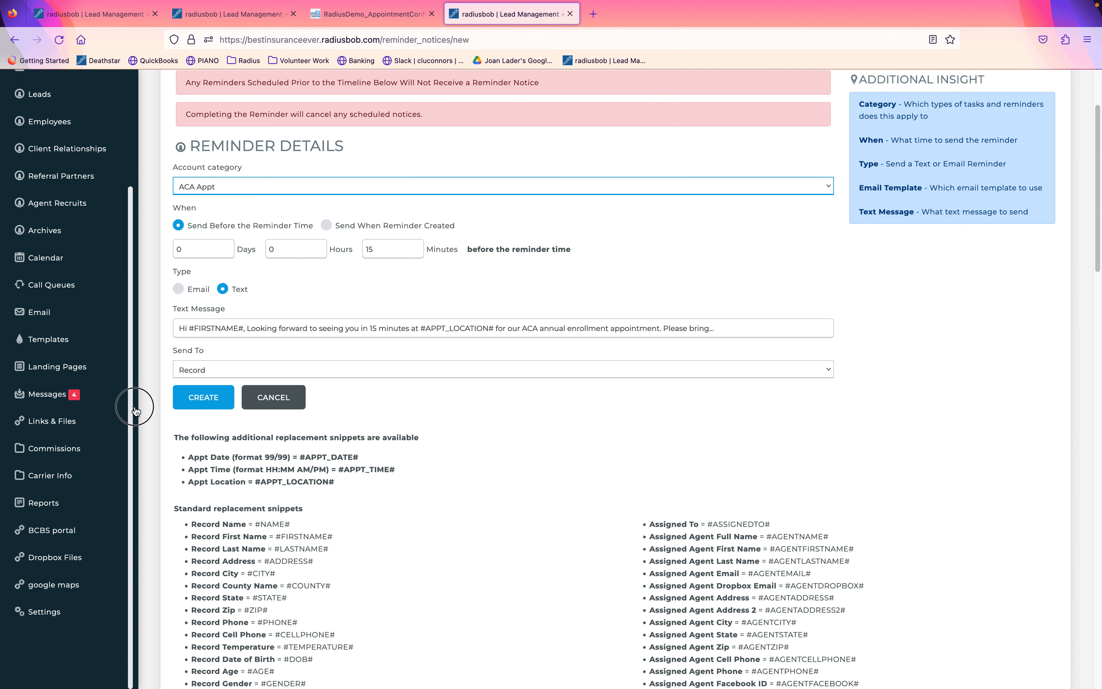
{"action": "left_click", "coordinate": [65, 617]}
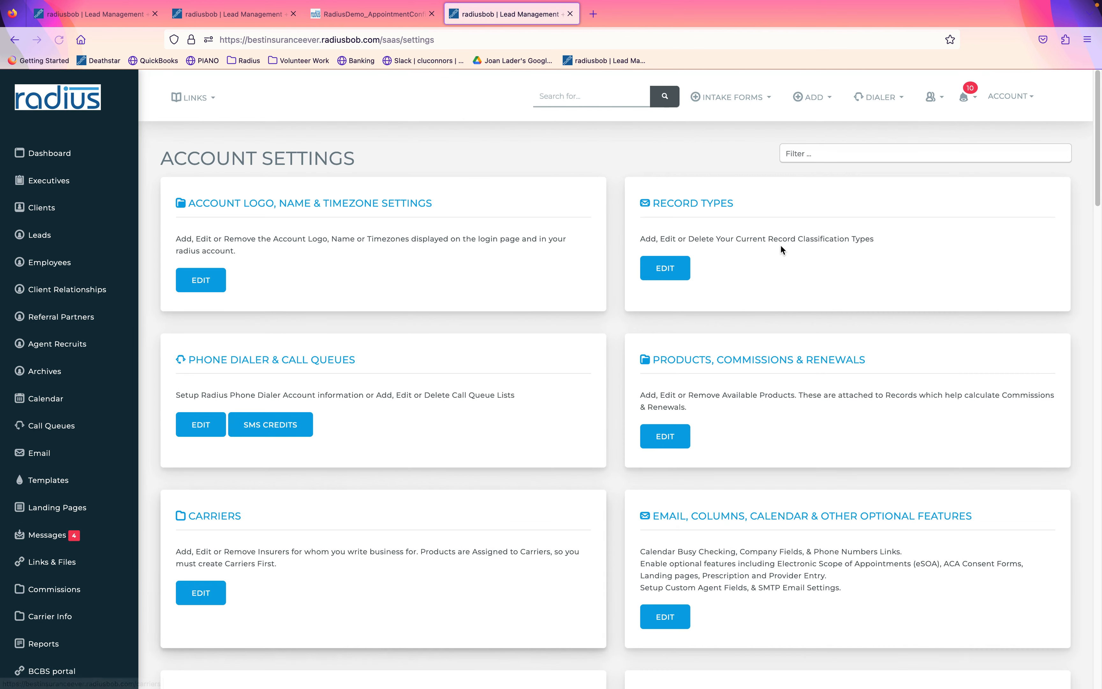
Open a blank Add Appointment Schedule form via the 'appoin' settings filter, then a new browser tab.
{"action": "left_click", "coordinate": [843, 153]}
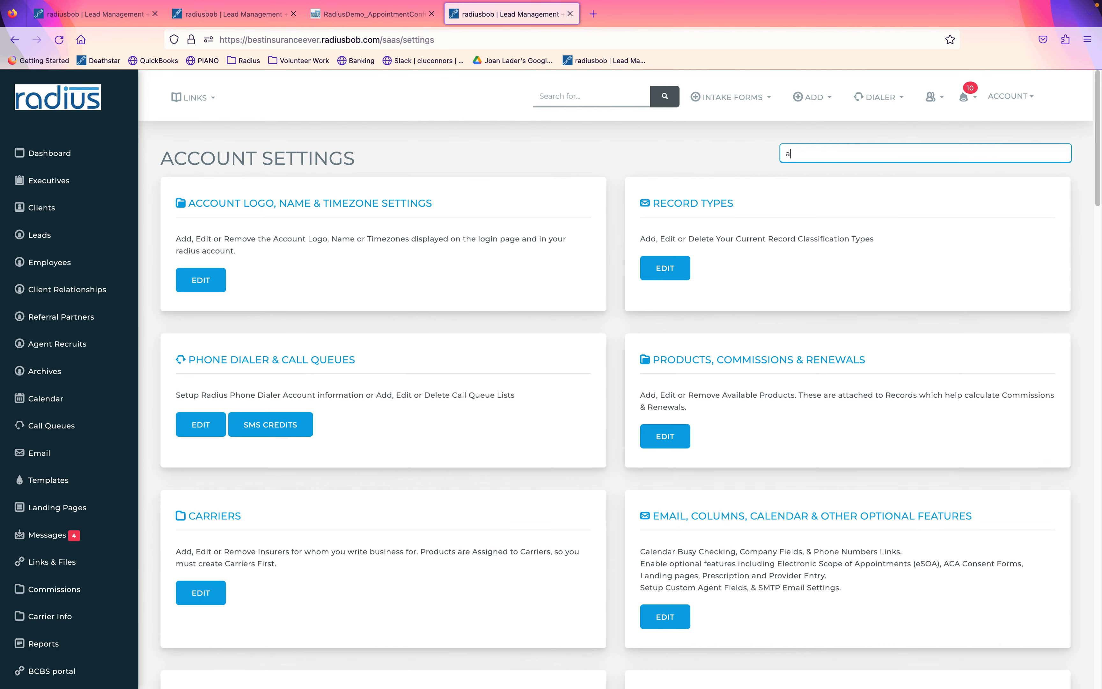
{"action": "type", "text": "appoin"}
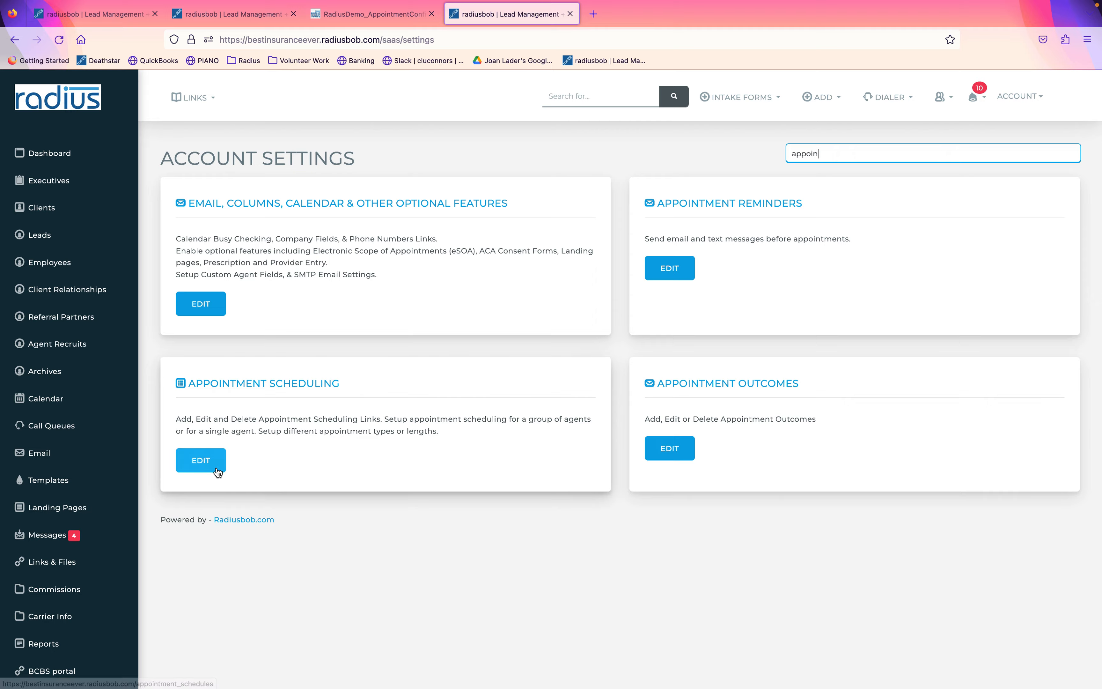
{"action": "left_click", "coordinate": [212, 460]}
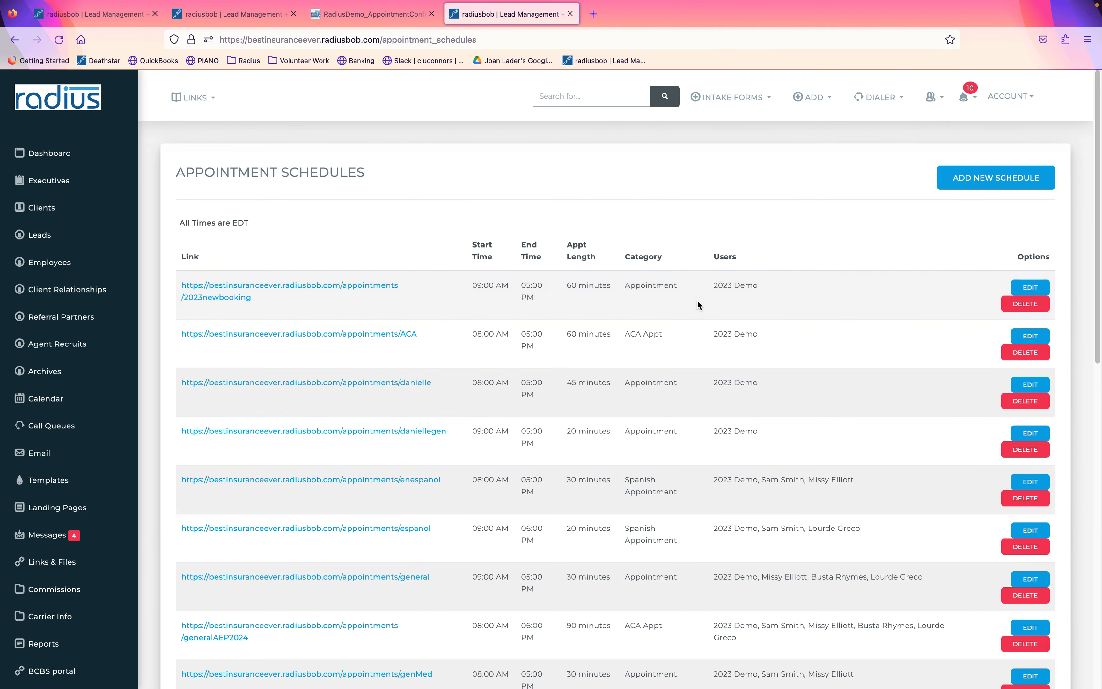
{"action": "left_click", "coordinate": [1035, 185]}
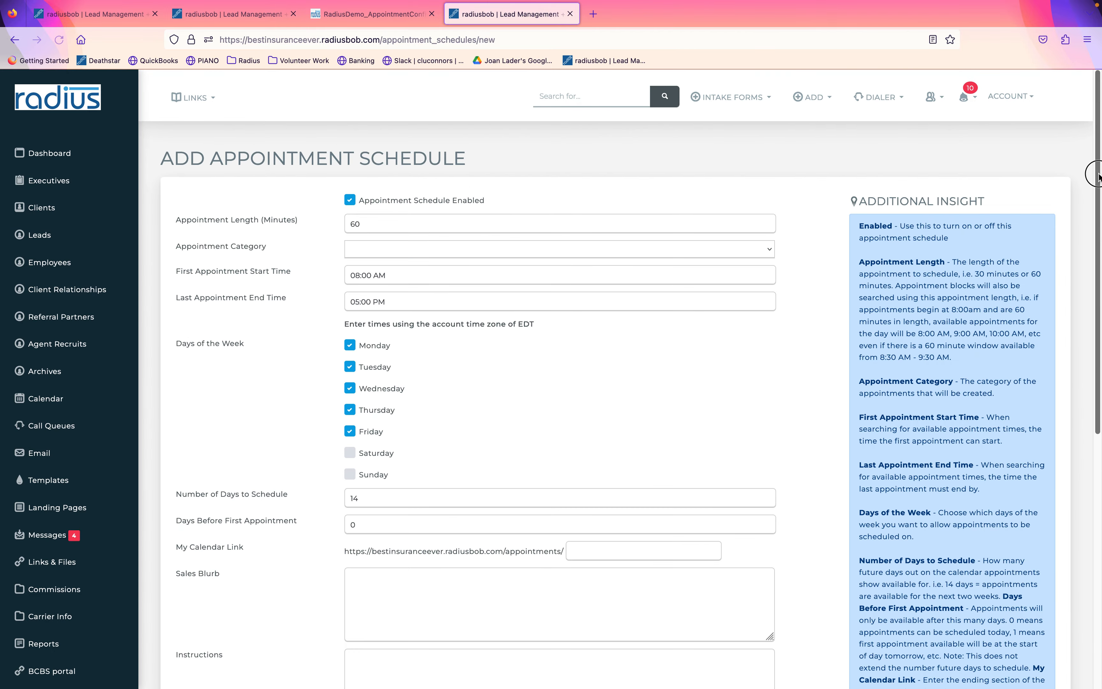
{"action": "scroll", "coordinate": [1063, 393], "scroll_direction": "down", "scroll_amount": 8}
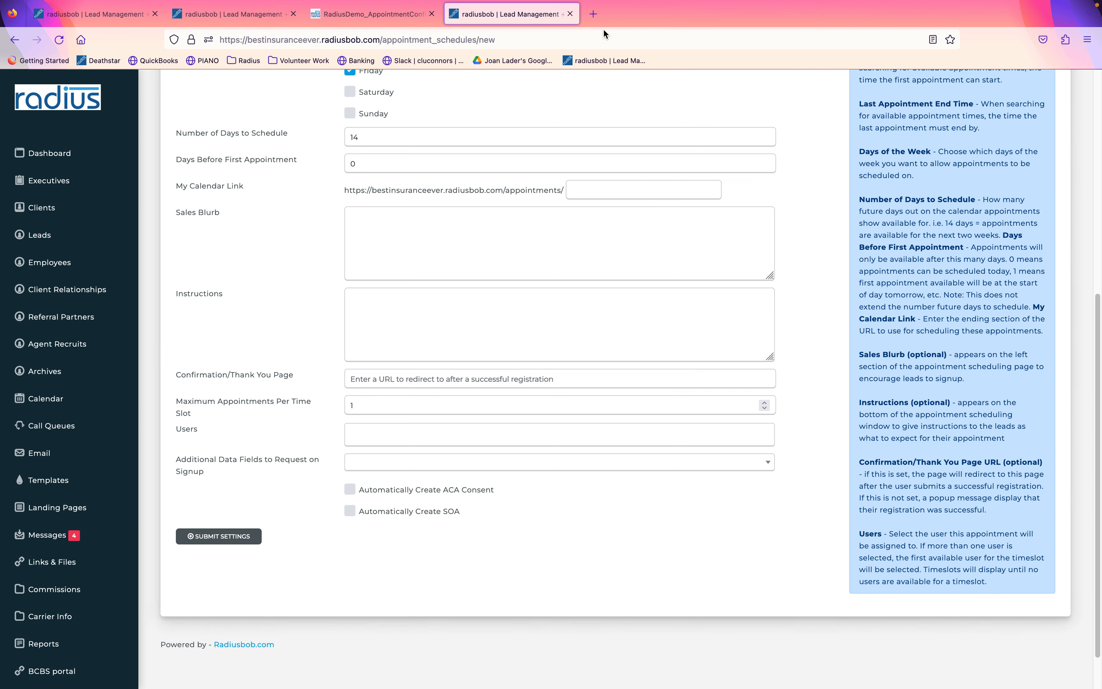
{"action": "left_click", "coordinate": [594, 18]}
Go to help.radiusbob.com, search 'appointment', and open the Appointment Scheduler article.
{"action": "type", "text": "help"}
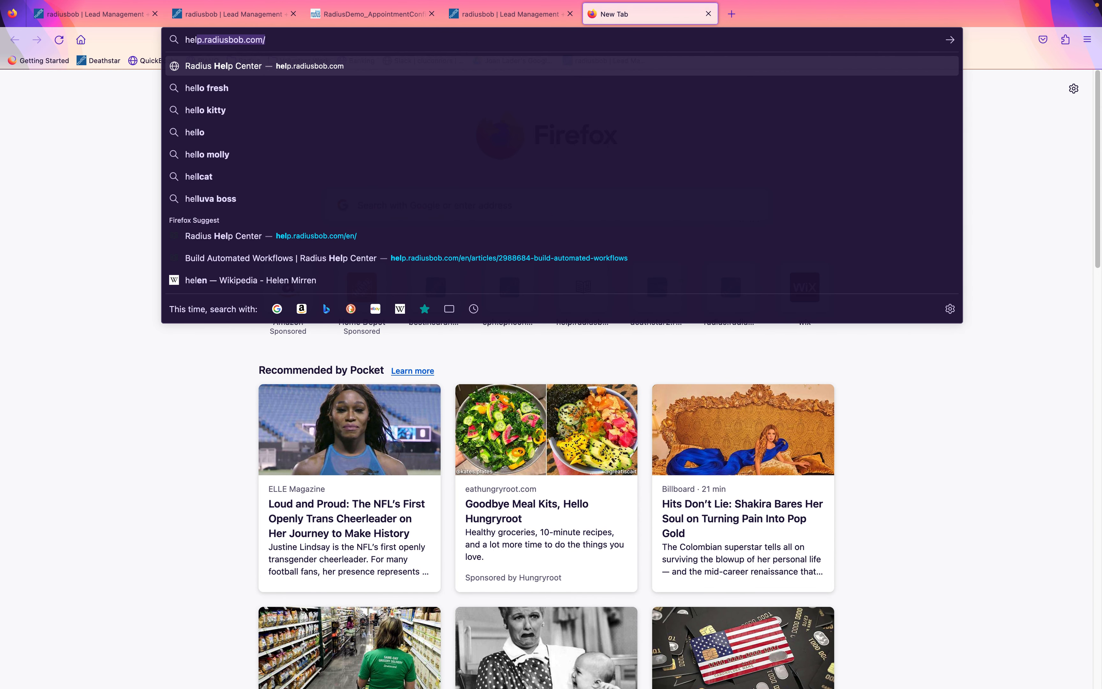
{"action": "key", "text": "Return"}
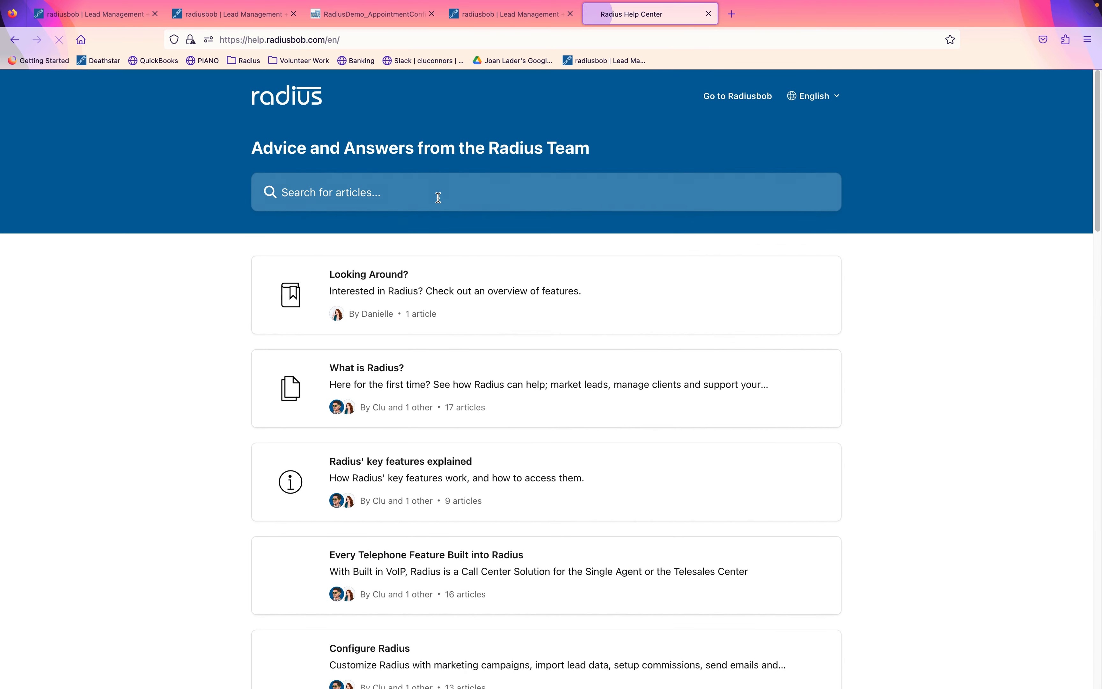
{"action": "left_click", "coordinate": [437, 181]}
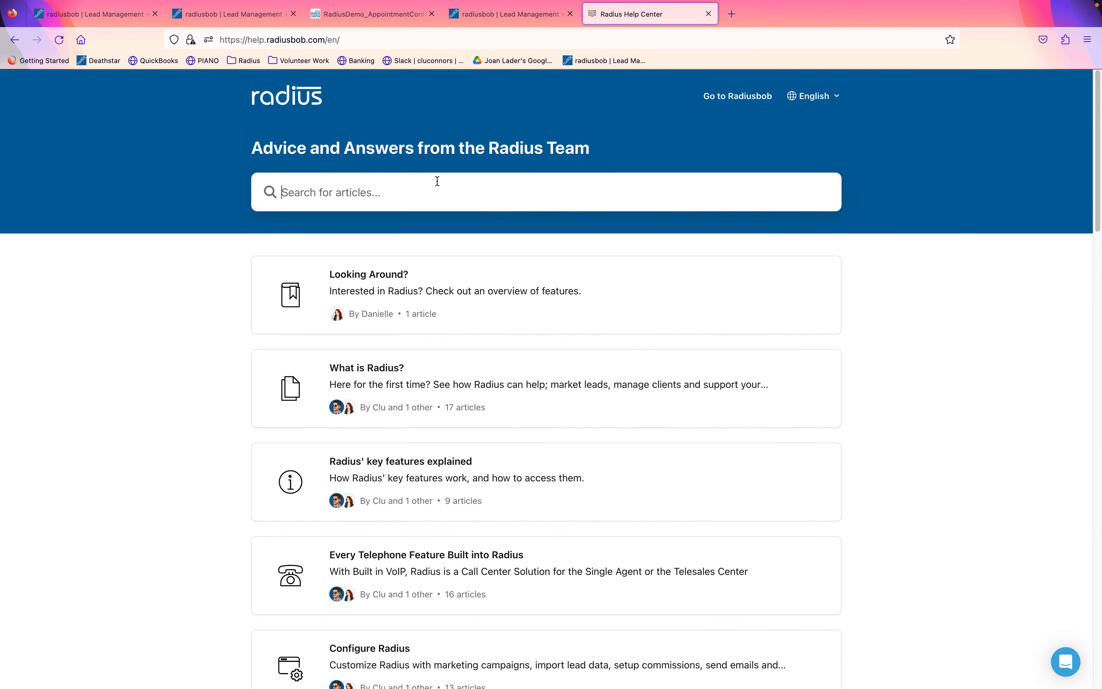
{"action": "type", "text": "appointment"}
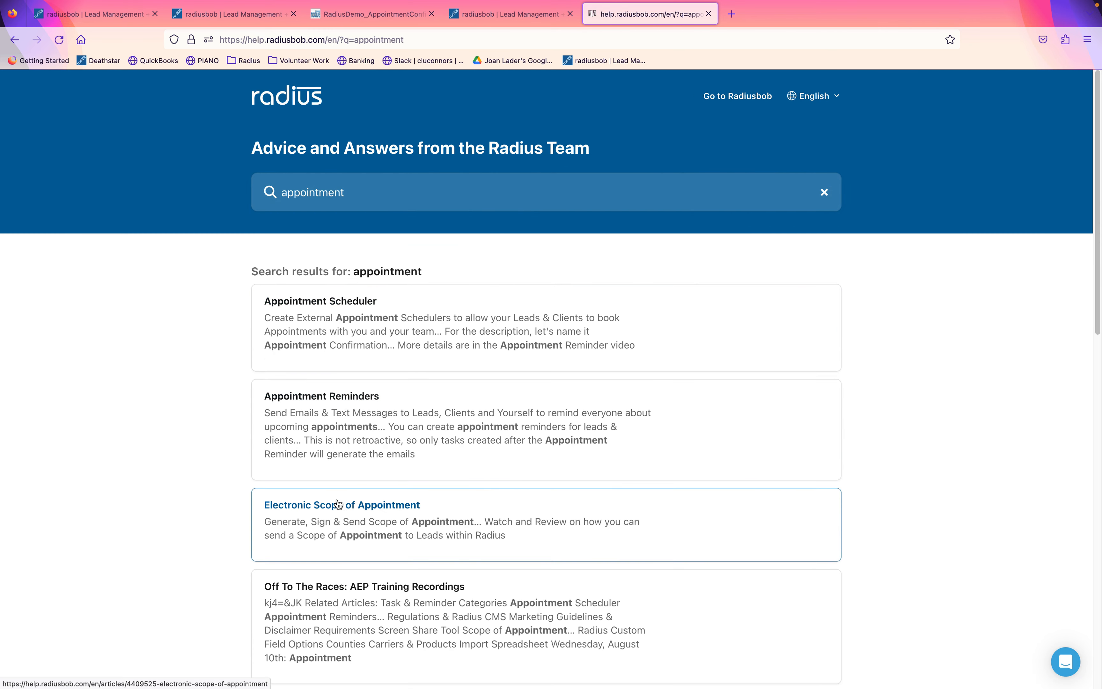
{"action": "left_click", "coordinate": [333, 306]}
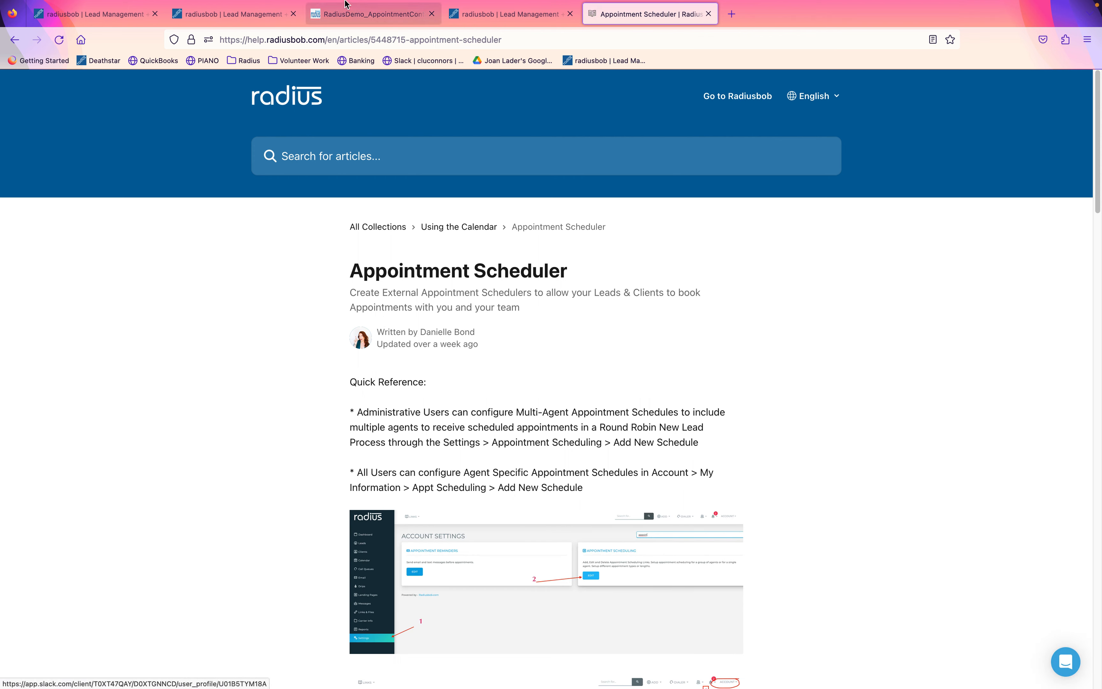
{"action": "mouse_move", "coordinate": [330, 3]}
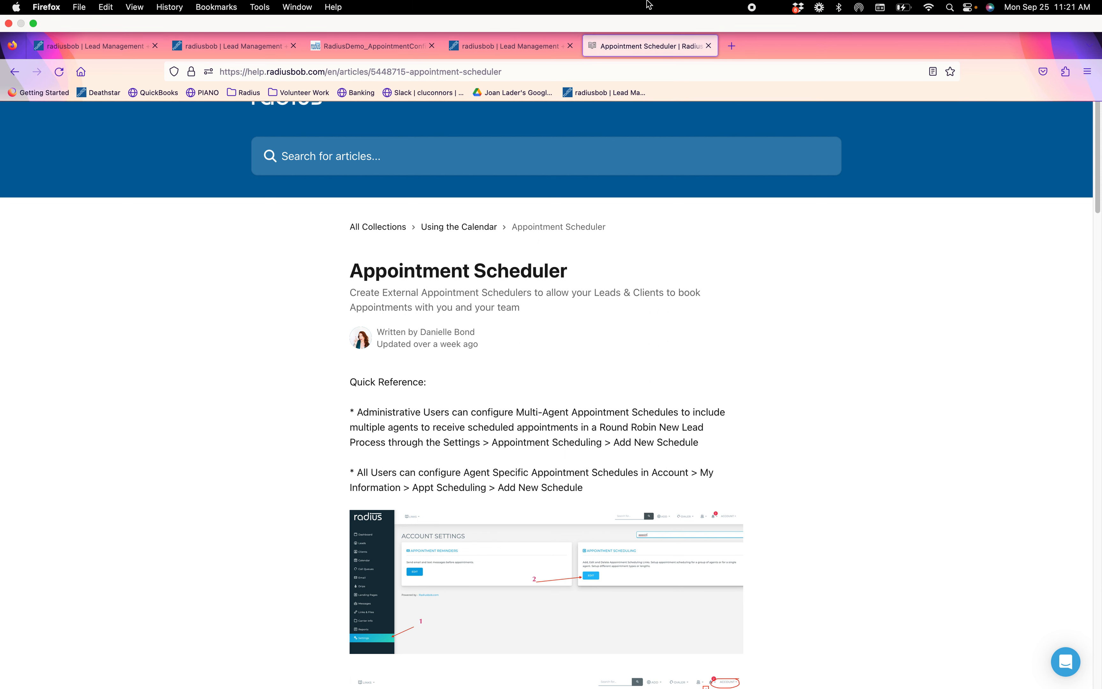